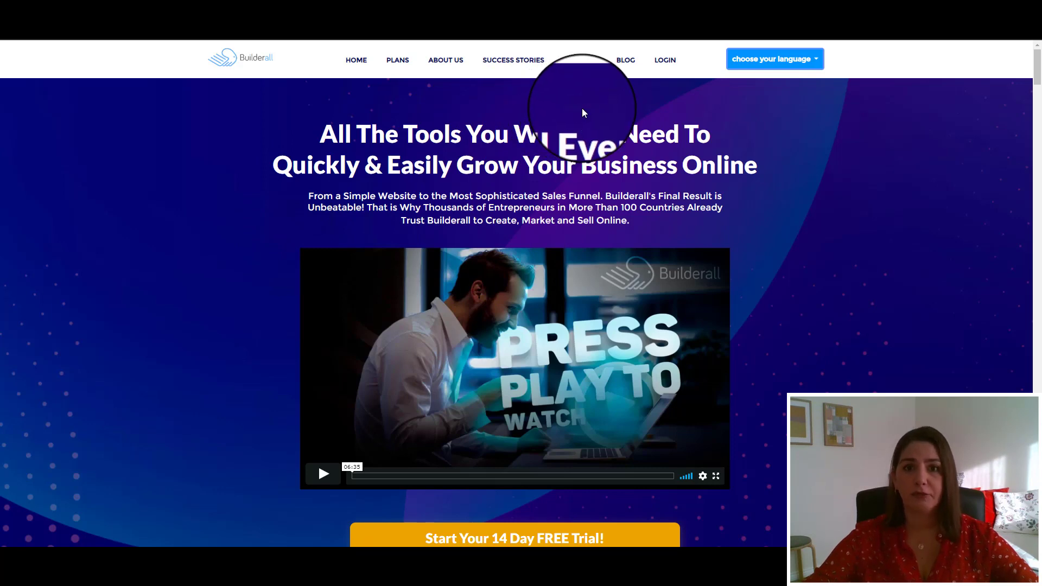
Sign in to Builderall with the saved email and password and browse the Apps menu.
{"action": "left_click", "coordinate": [664, 60]}
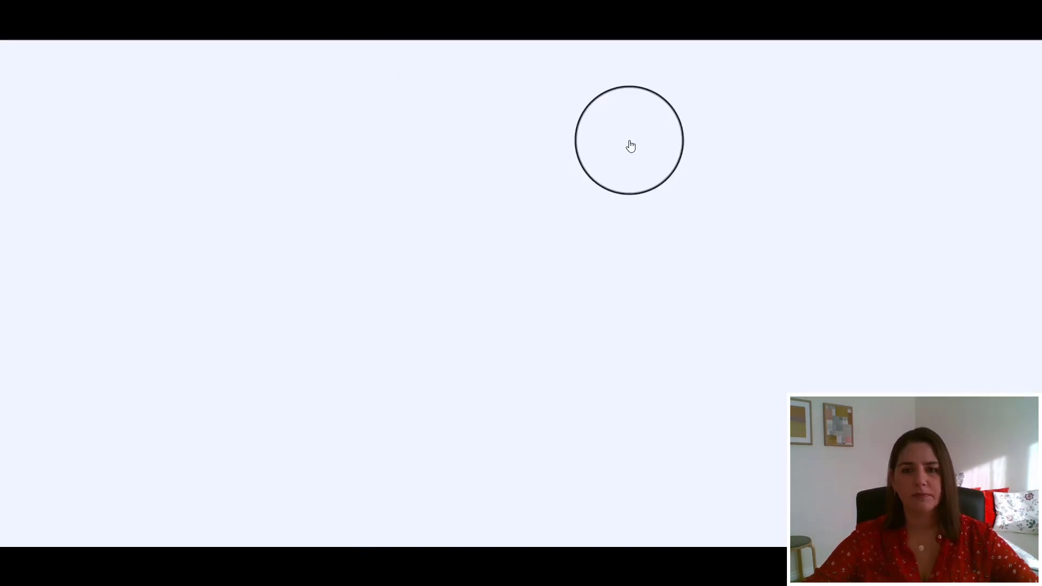
{"action": "left_click", "coordinate": [478, 262]}
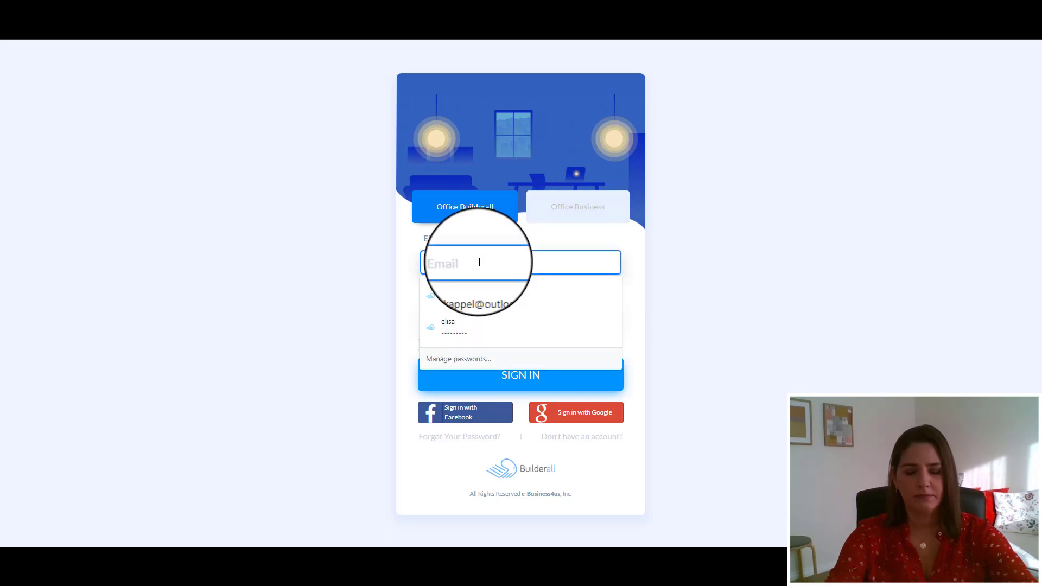
{"action": "left_click", "coordinate": [477, 304]}
{"action": "left_click", "coordinate": [480, 382]}
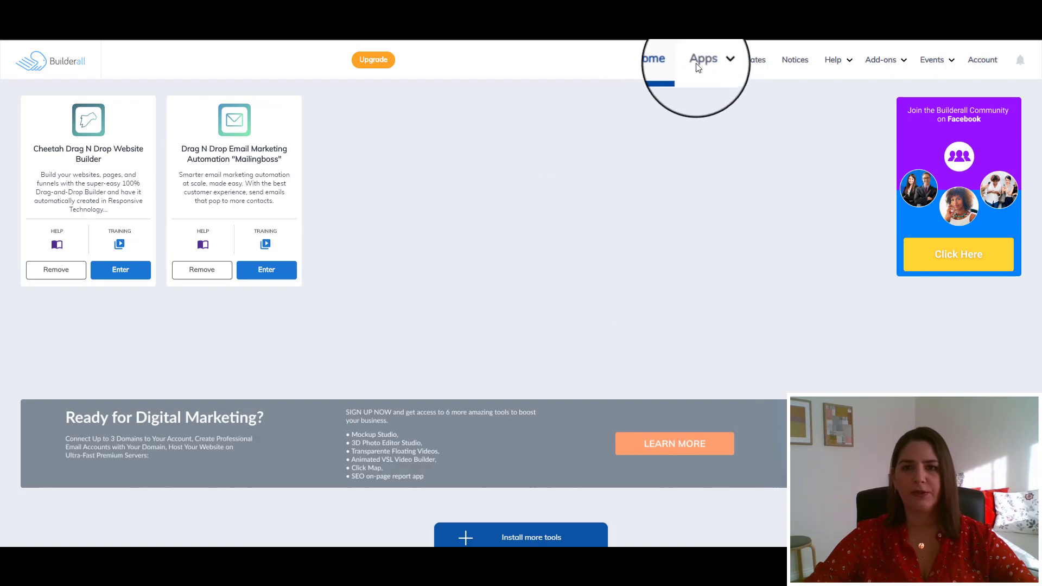
{"action": "left_click", "coordinate": [702, 63]}
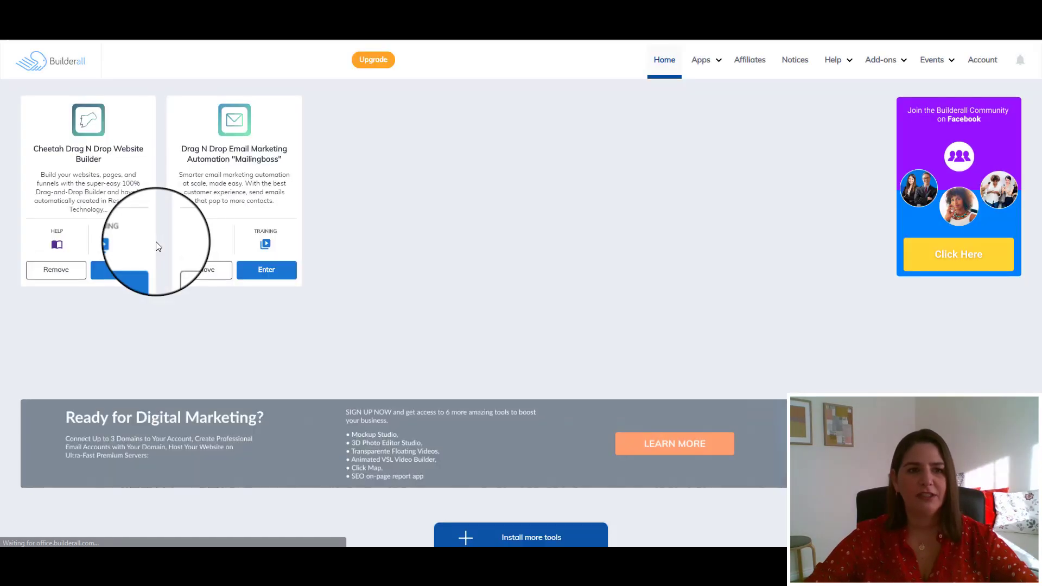
Launch Cheetah and create a blank-template site titled and described 'sales funnel training'.
{"action": "left_click", "coordinate": [122, 275]}
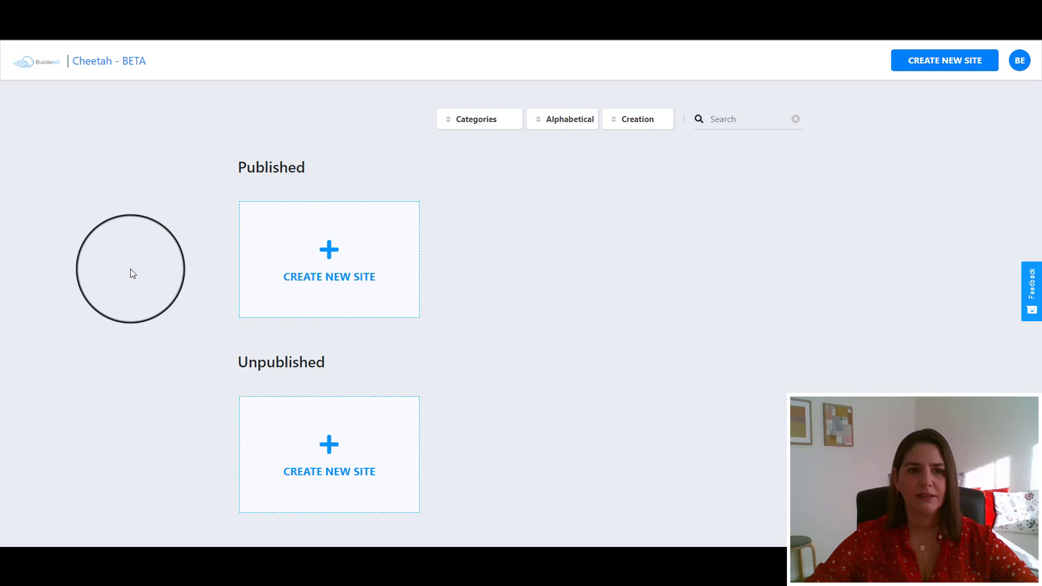
{"action": "left_click", "coordinate": [297, 277]}
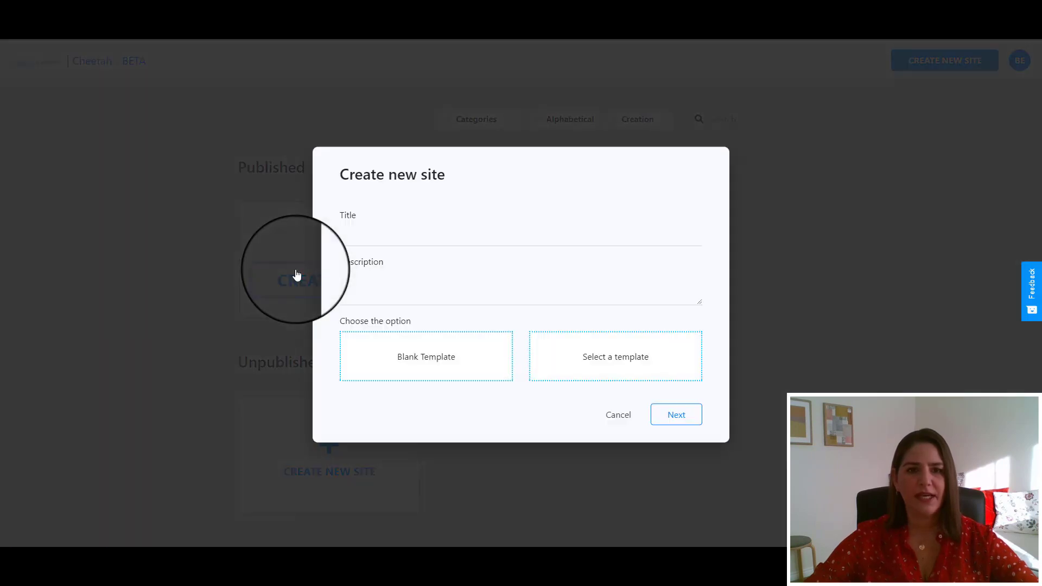
{"action": "left_click", "coordinate": [345, 235]}
{"action": "type", "text": "sales funne"}
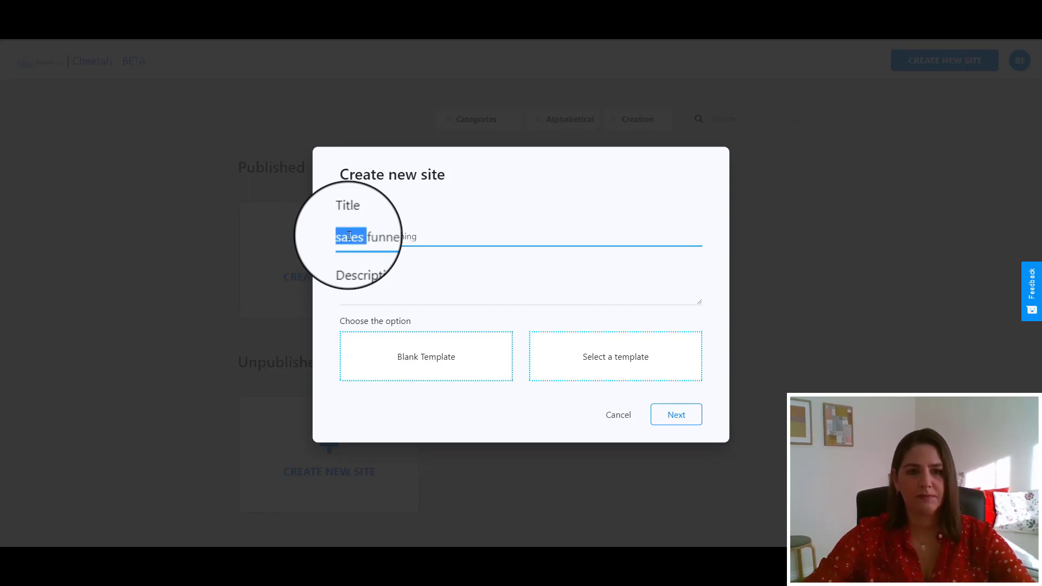
{"action": "key", "text": "ctrl+c"}
{"action": "left_click", "coordinate": [350, 289]}
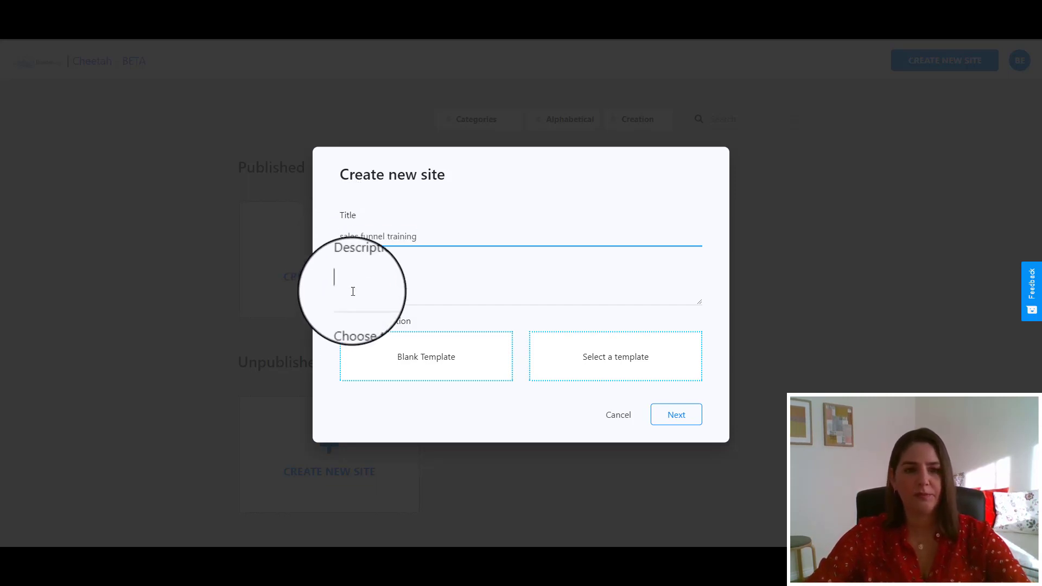
{"action": "key", "text": "ctrl+v"}
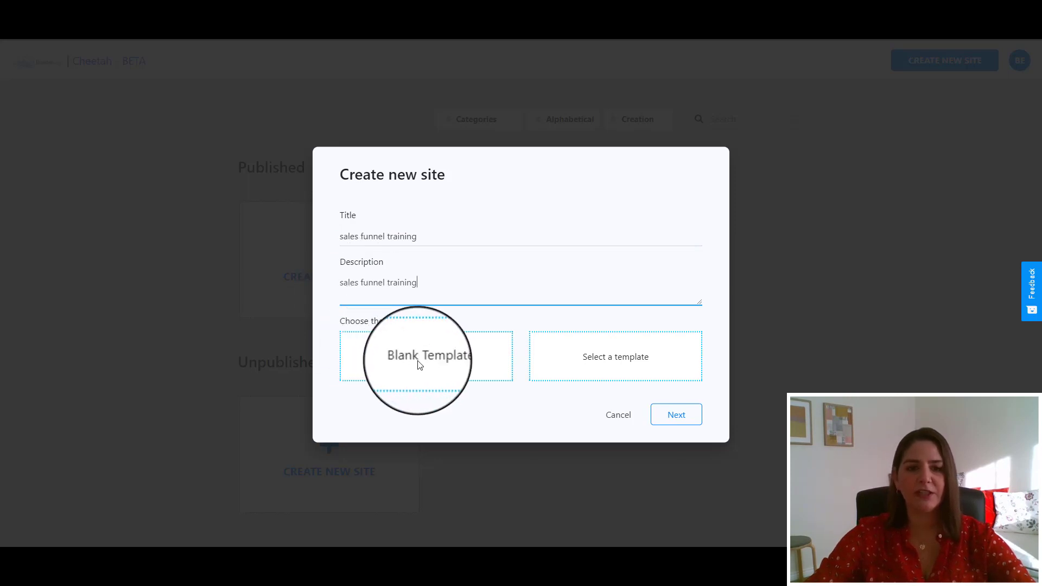
{"action": "left_click", "coordinate": [421, 363]}
{"action": "left_click", "coordinate": [676, 416]}
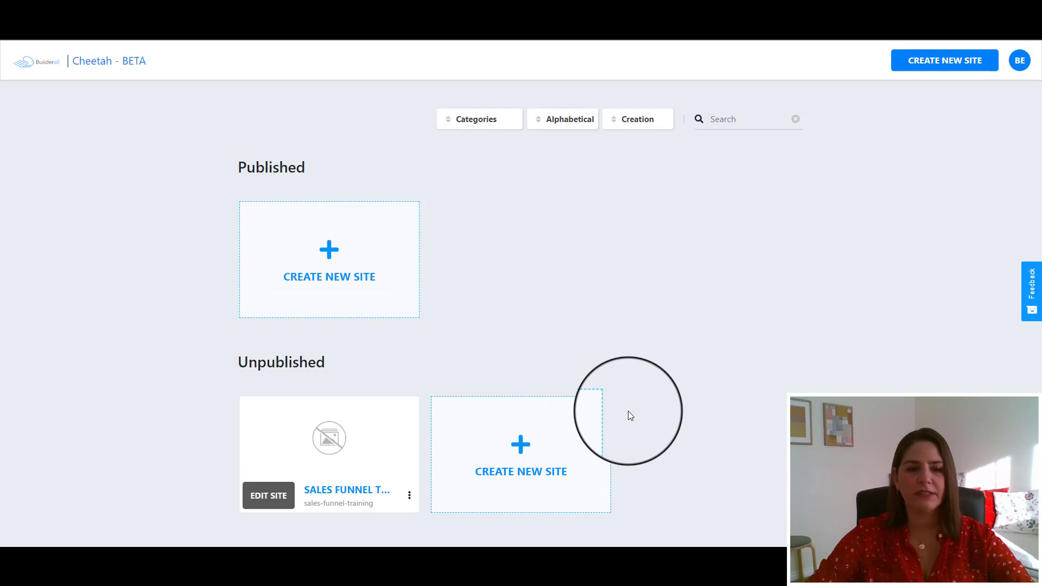
Open the site in the editor and add a Blank Panel to the Home page.
{"action": "left_click", "coordinate": [269, 498]}
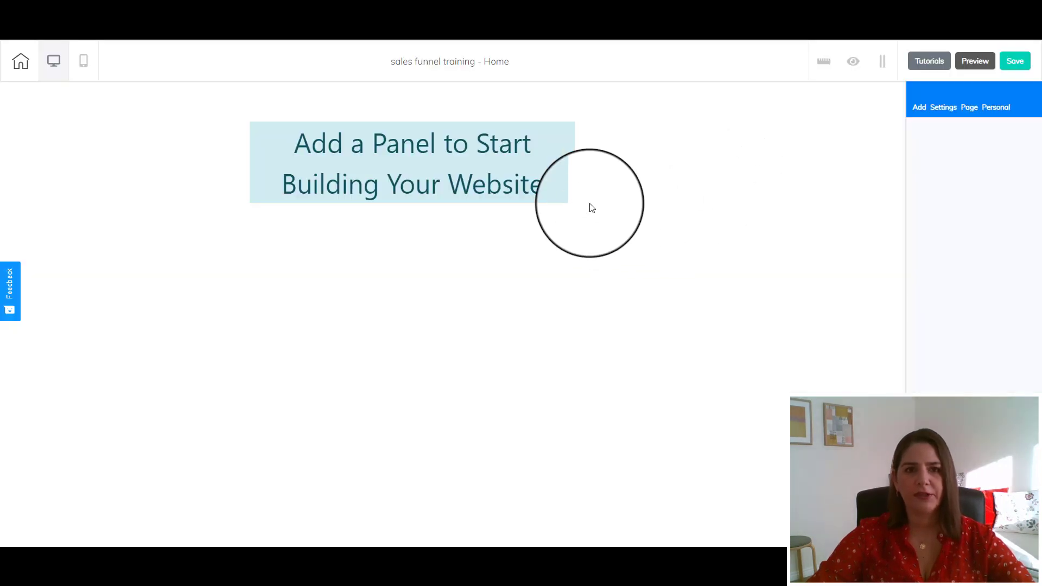
{"action": "left_click", "coordinate": [919, 109]}
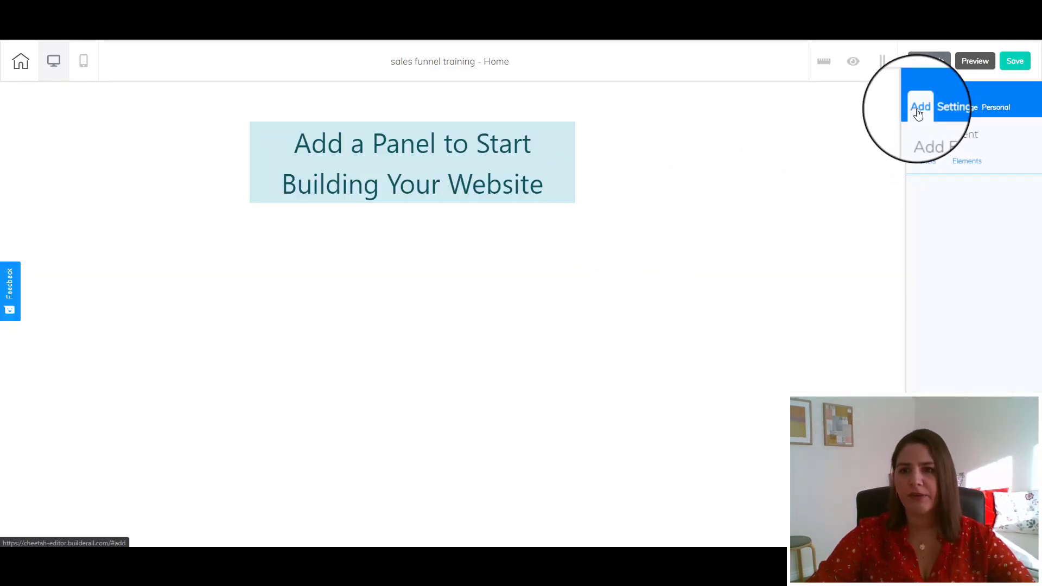
{"action": "left_click", "coordinate": [921, 159]}
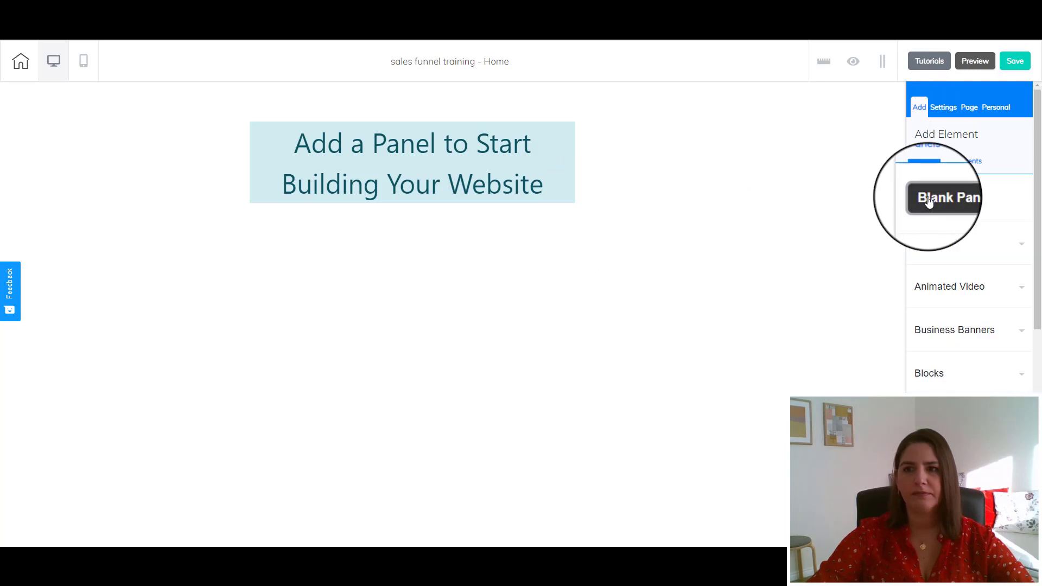
{"action": "left_click", "coordinate": [928, 201]}
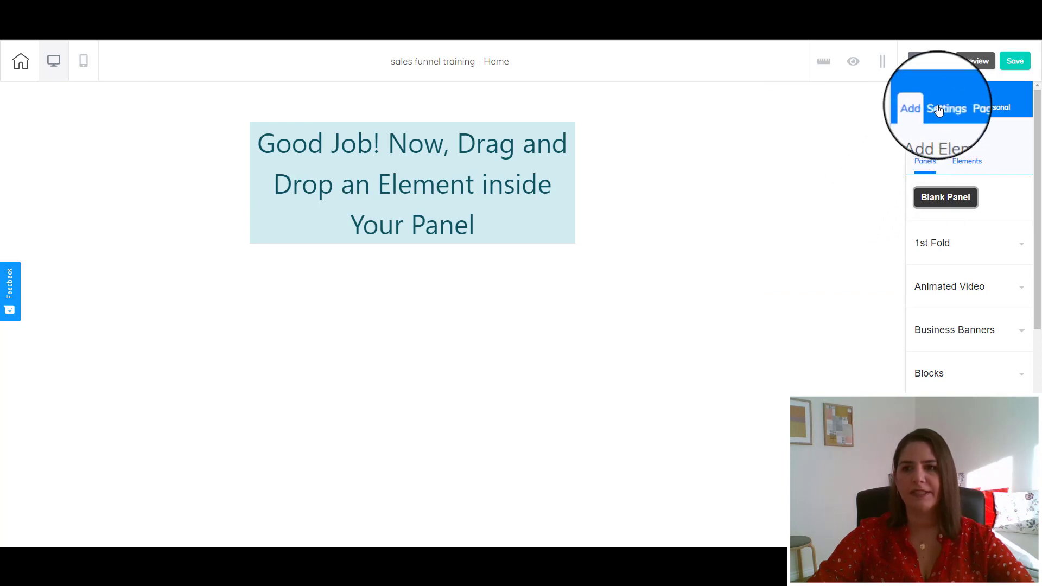
{"action": "left_click", "coordinate": [967, 161]}
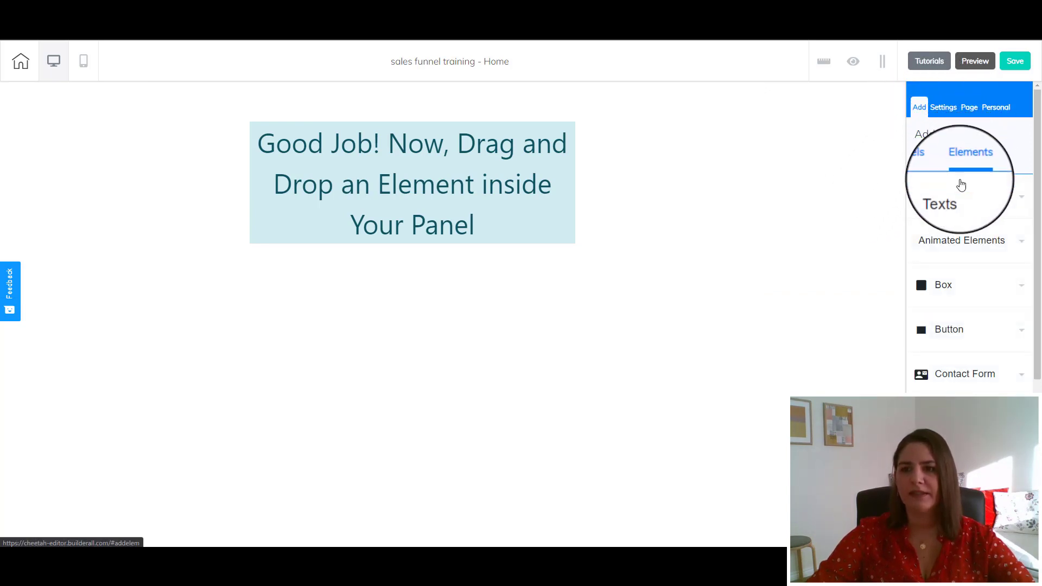
{"action": "left_click", "coordinate": [942, 208]}
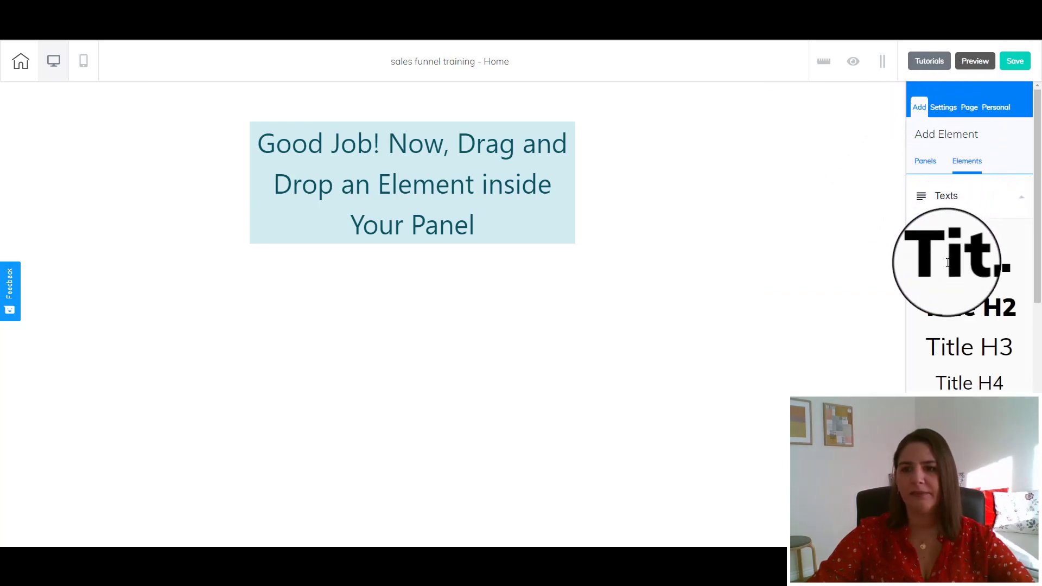
Drop a title heading into the panel and write 'Wanna Build Your Sales Funnel FOR FREE?'.
{"action": "left_click_drag", "start_coordinate": [947, 262], "coordinate": [304, 130]}
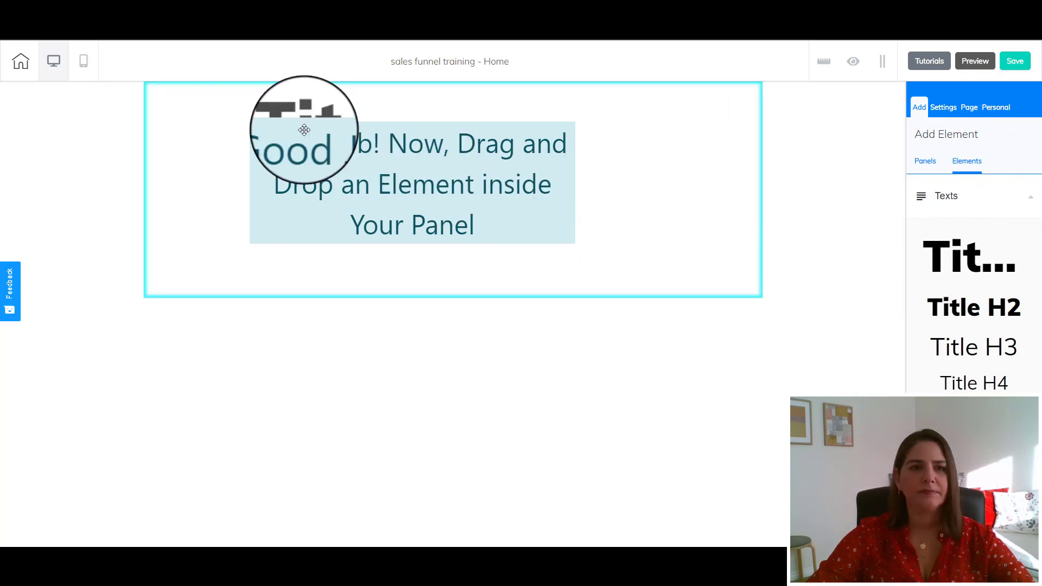
{"action": "left_click_drag", "start_coordinate": [304, 130], "coordinate": [317, 130]}
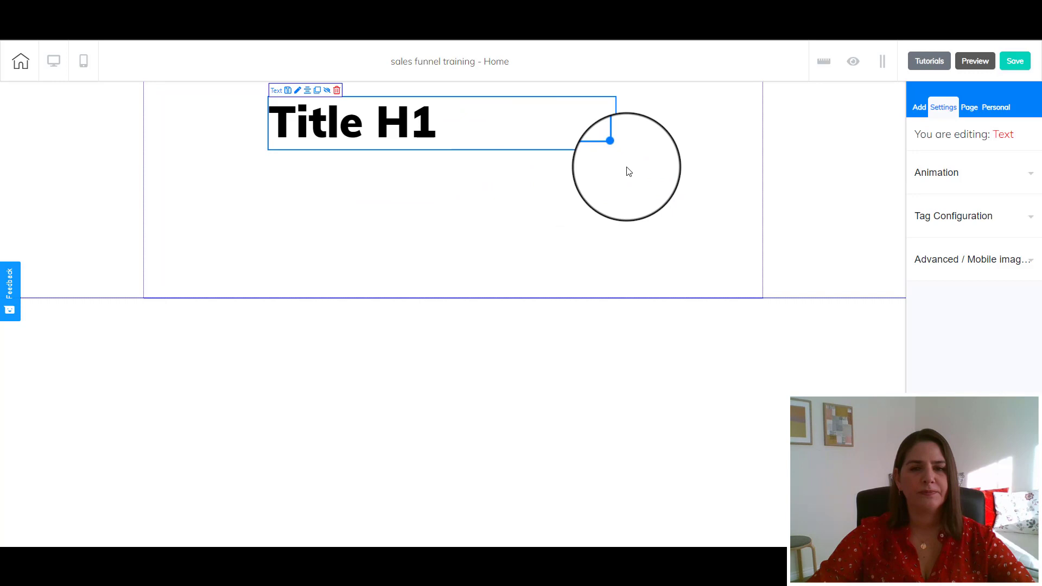
{"action": "left_click_drag", "start_coordinate": [465, 196], "coordinate": [688, 164]}
{"action": "left_click", "coordinate": [403, 163]}
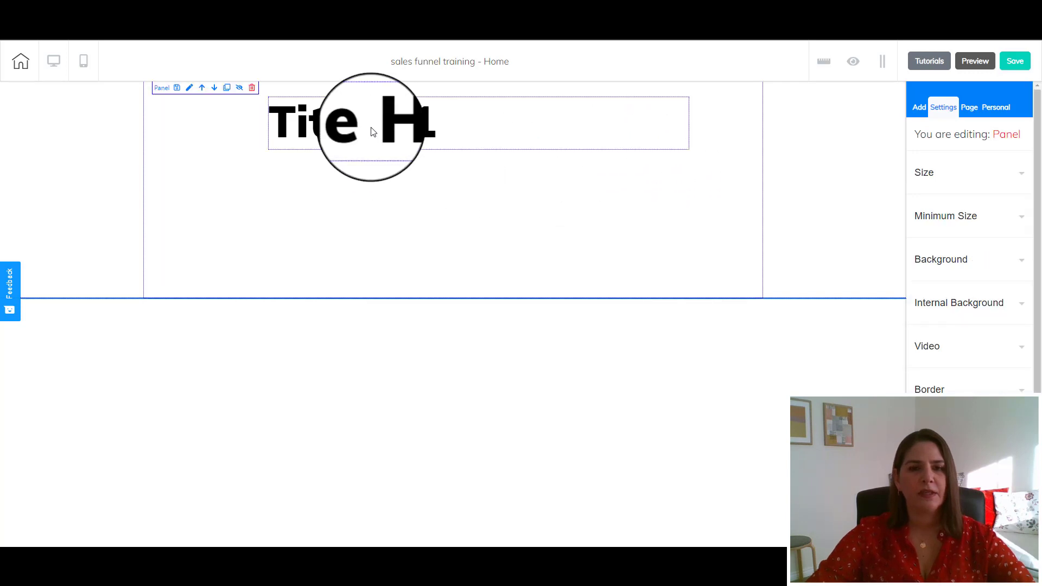
{"action": "left_click", "coordinate": [372, 131]}
{"action": "key", "text": "Delete"}
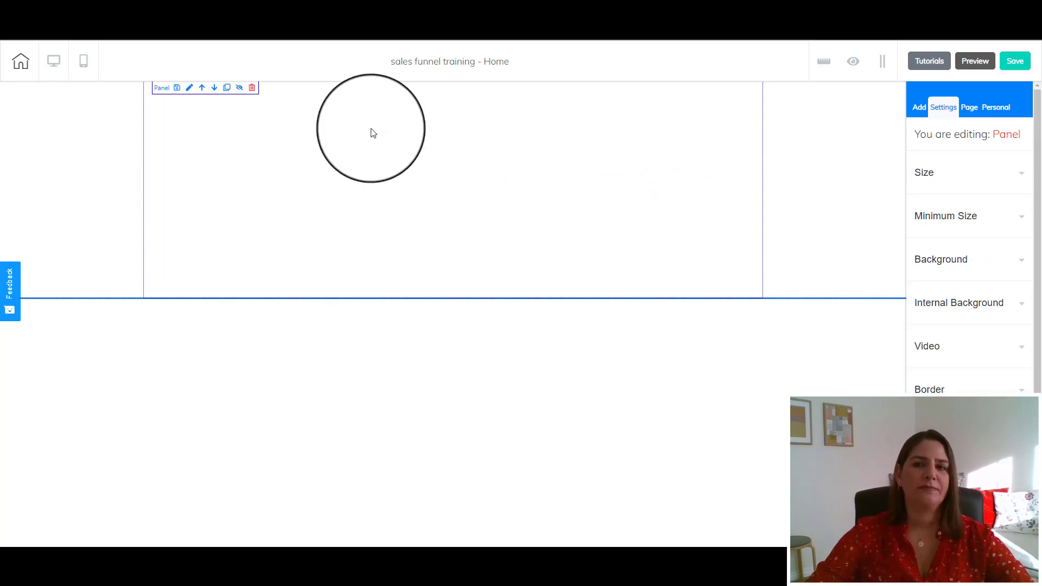
{"action": "double_click", "coordinate": [372, 131]}
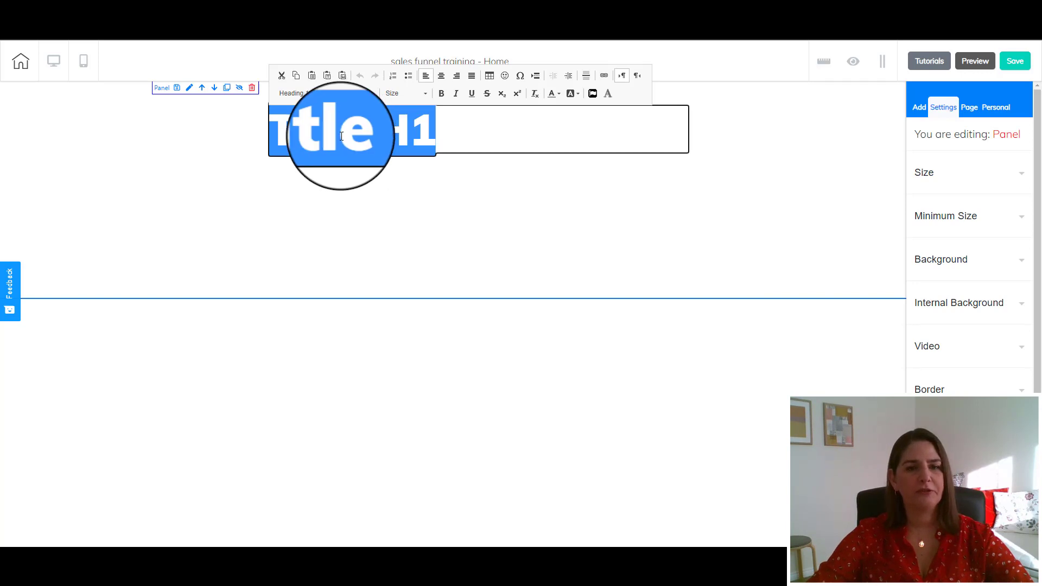
{"action": "type", "text": "Wanna Build"}
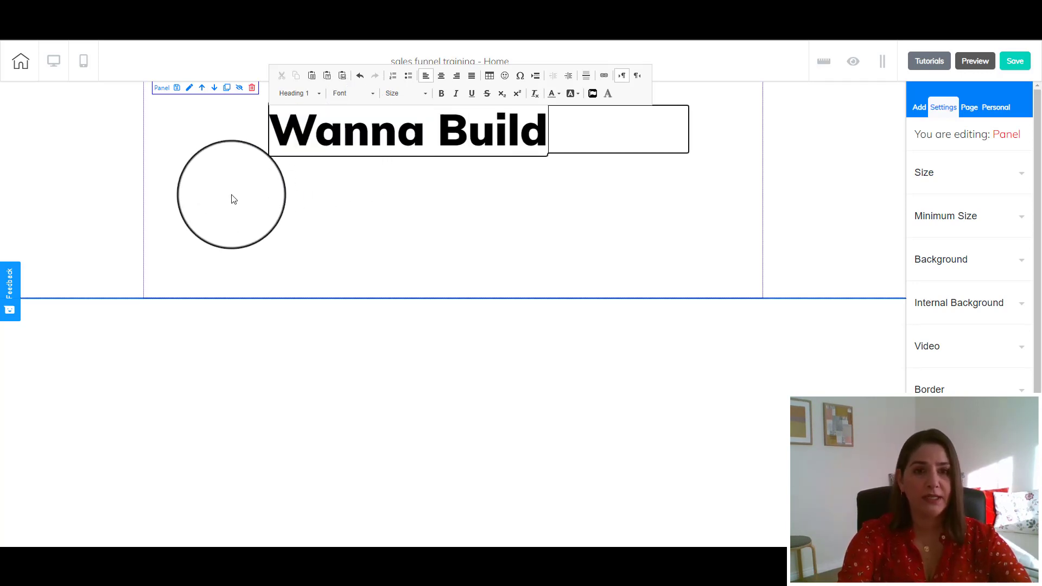
{"action": "type", "text": " Your Sales Funnel F"}
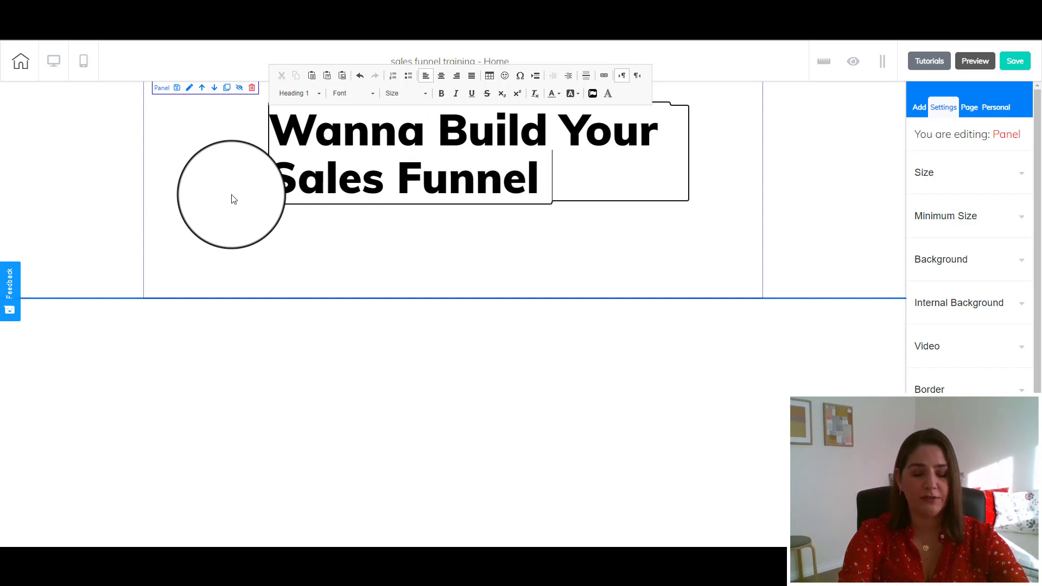
{"action": "type", "text": "OR FREE"}
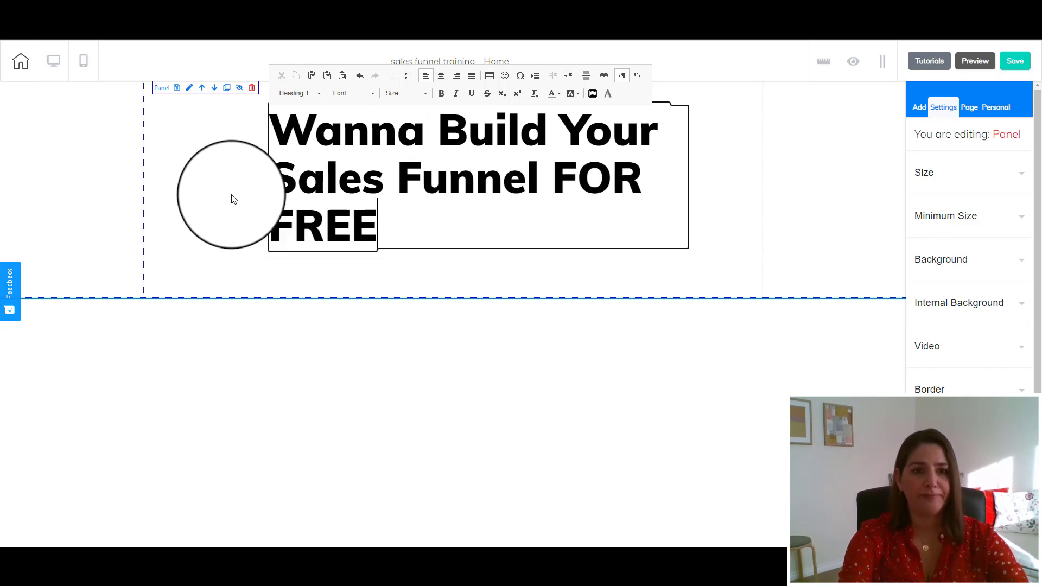
{"action": "type", "text": "?"}
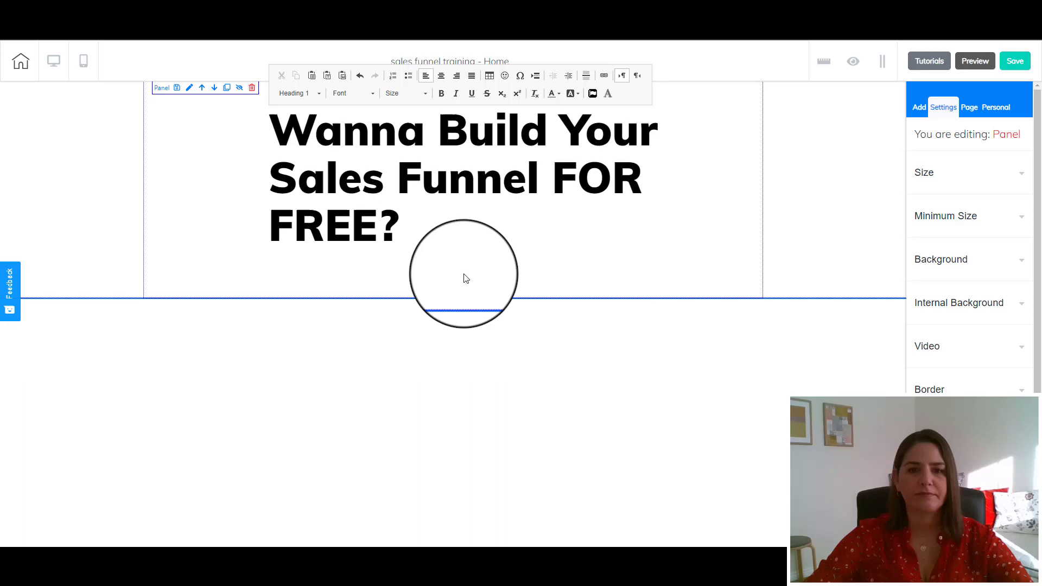
{"action": "left_click", "coordinate": [463, 278]}
Widen the heading onto two lines and center-align its text.
{"action": "left_click", "coordinate": [515, 188]}
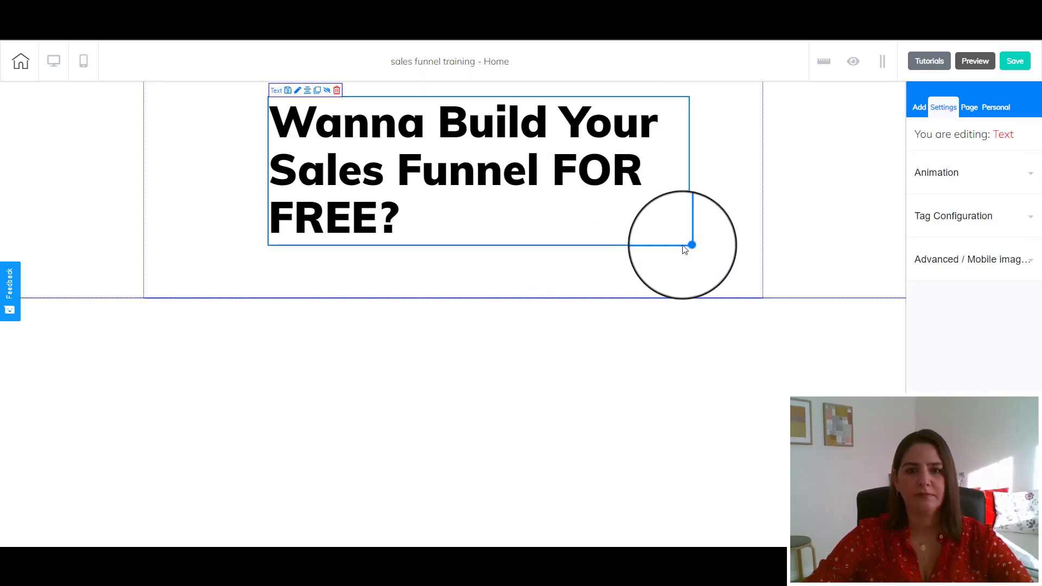
{"action": "mouse_move", "coordinate": [688, 245]}
{"action": "left_mouse_down"}
{"action": "mouse_move", "coordinate": [803, 246]}
{"action": "mouse_move", "coordinate": [789, 242]}
{"action": "left_mouse_up"}
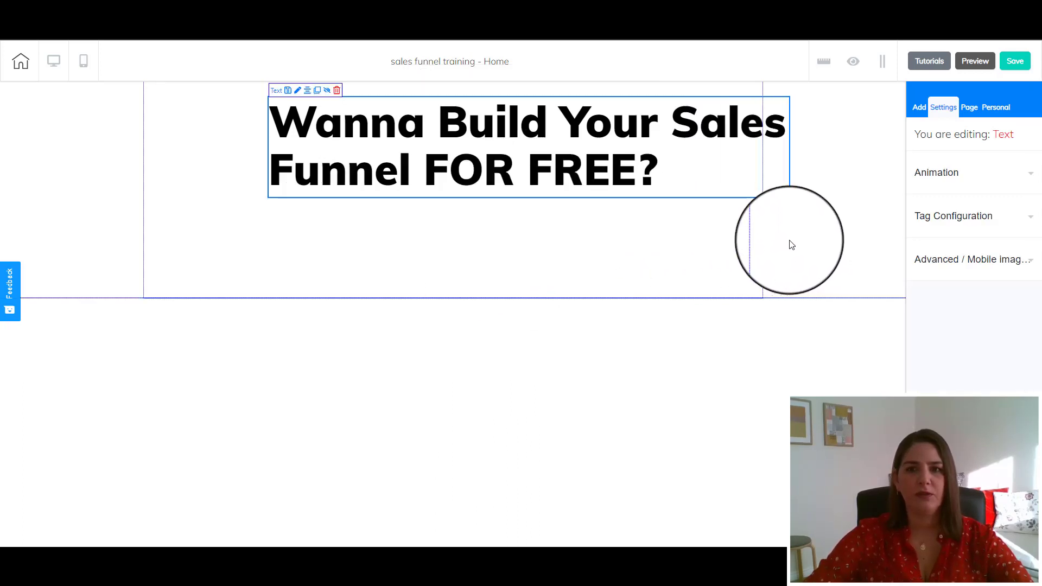
{"action": "left_click", "coordinate": [671, 188]}
{"action": "left_click", "coordinate": [668, 175]}
{"action": "key", "text": "Delete"}
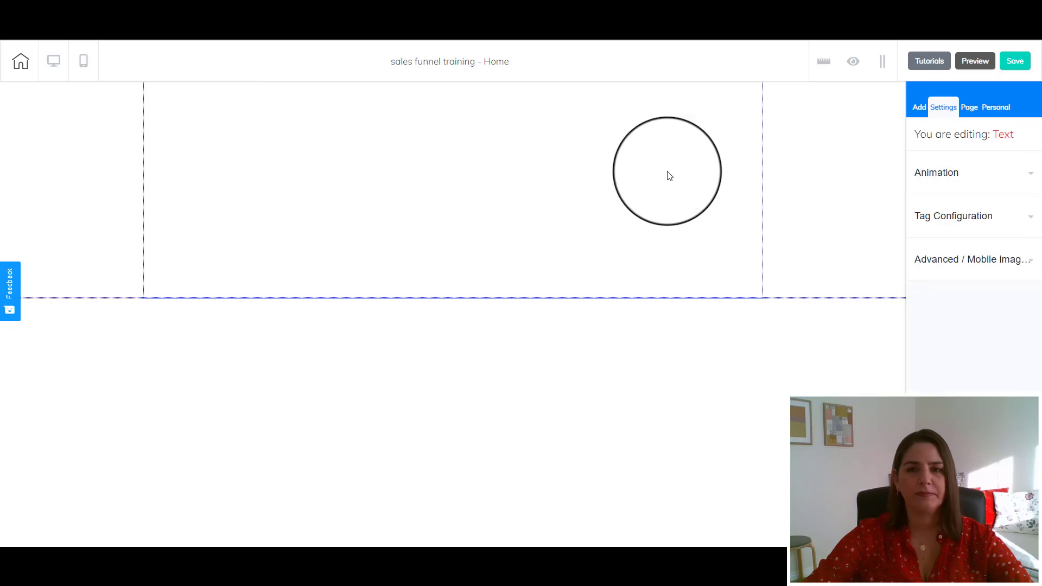
{"action": "double_click", "coordinate": [668, 175]}
{"action": "key", "text": "ctrl+a"}
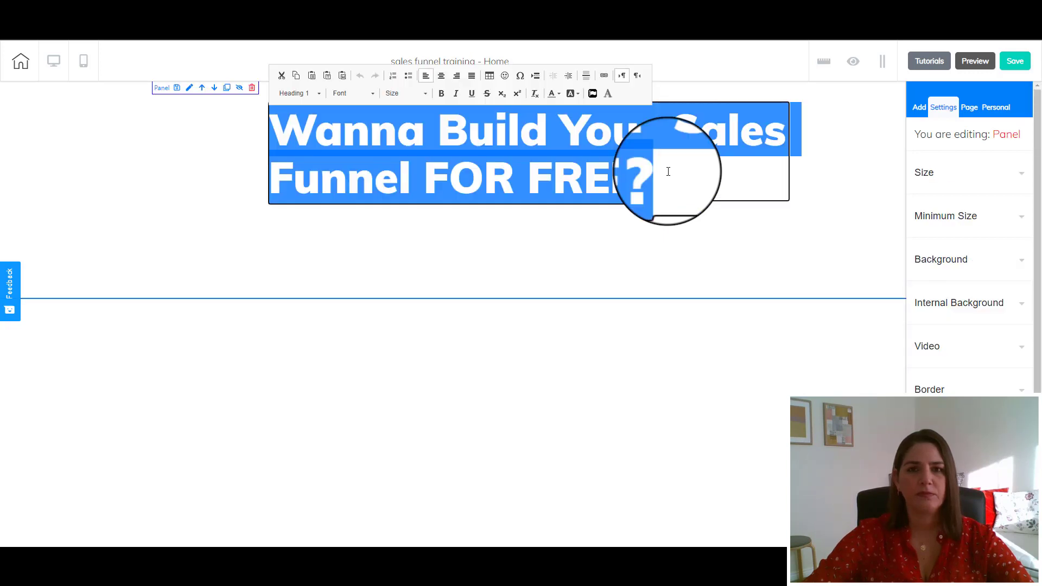
{"action": "left_click", "coordinate": [441, 76]}
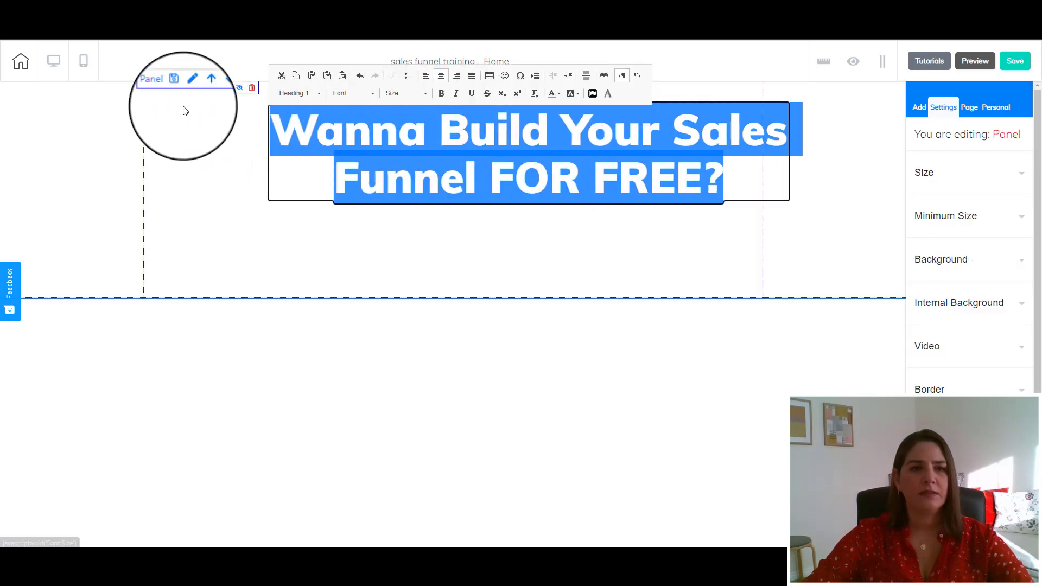
{"action": "left_click", "coordinate": [376, 175]}
{"action": "left_click", "coordinate": [324, 233]}
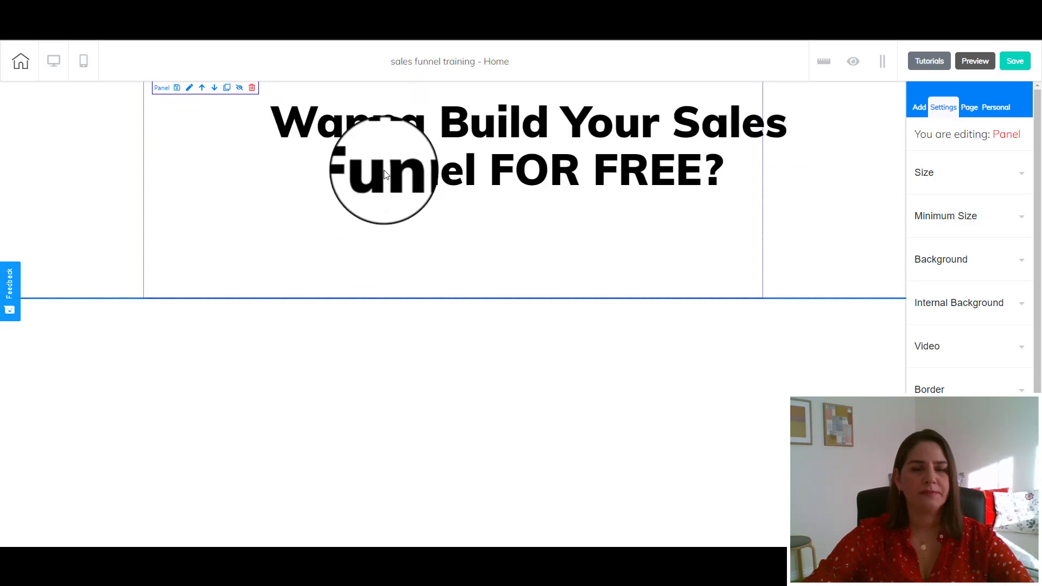
{"action": "left_click", "coordinate": [384, 170]}
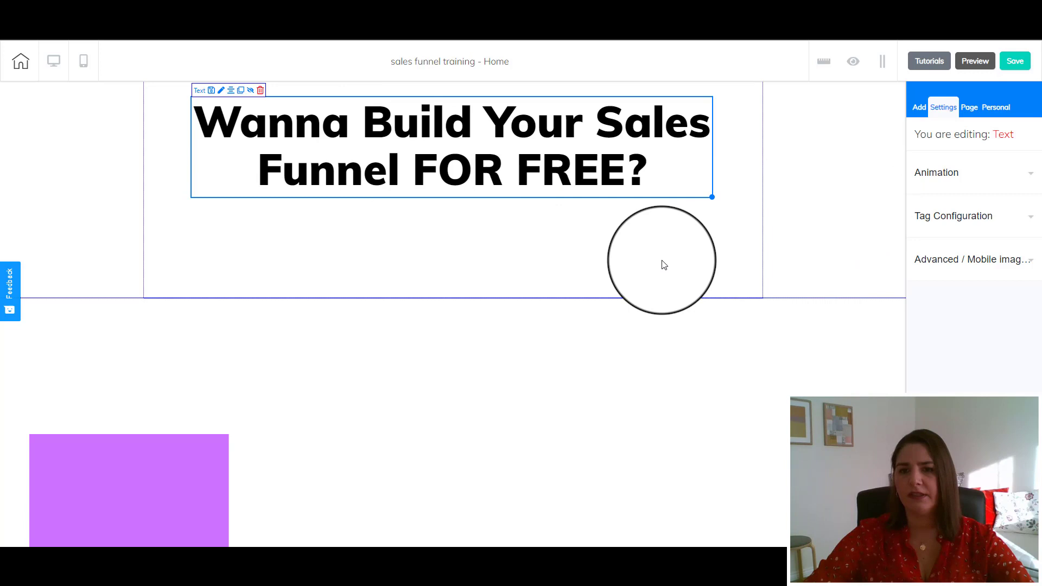
Increase the top section's height in its Size settings.
{"action": "left_click", "coordinate": [669, 263]}
{"action": "left_click", "coordinate": [923, 173]}
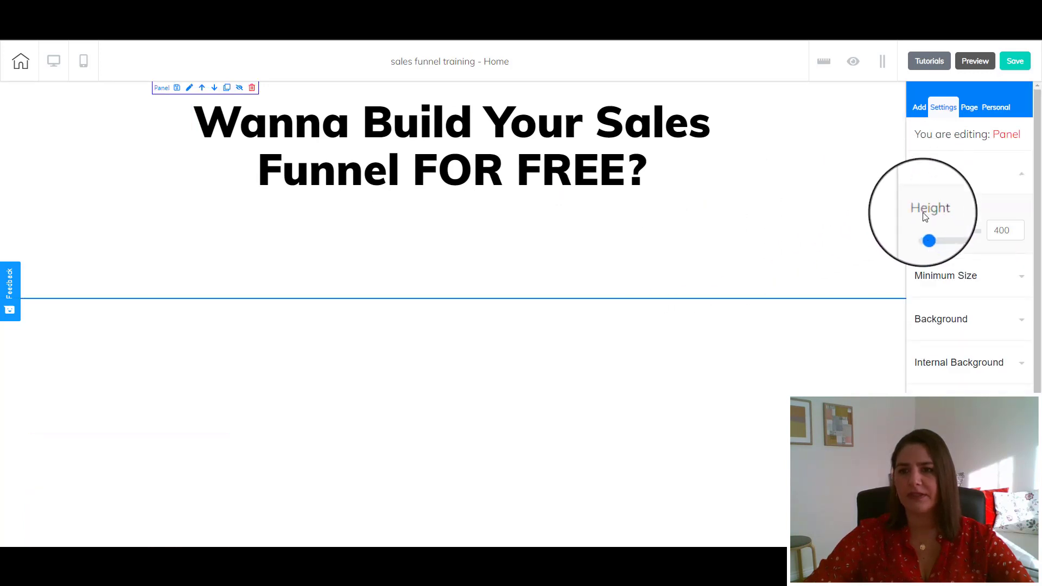
{"action": "left_click_drag", "start_coordinate": [925, 234], "coordinate": [931, 235]}
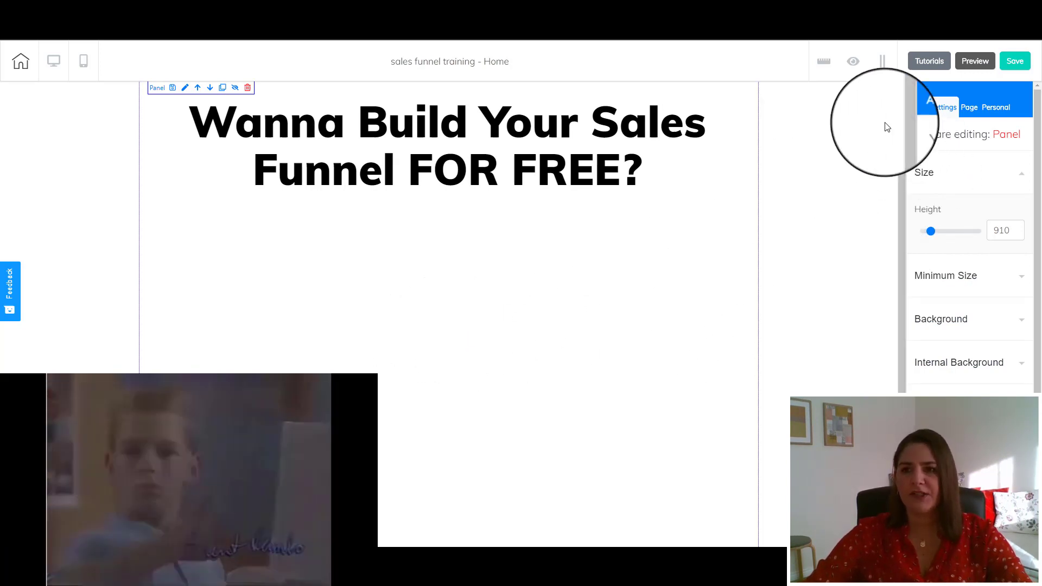
Add an H3 title below the headline reading 'Now You Can Build Sales Funnels…' free with Cheetah.
{"action": "left_click", "coordinate": [918, 107]}
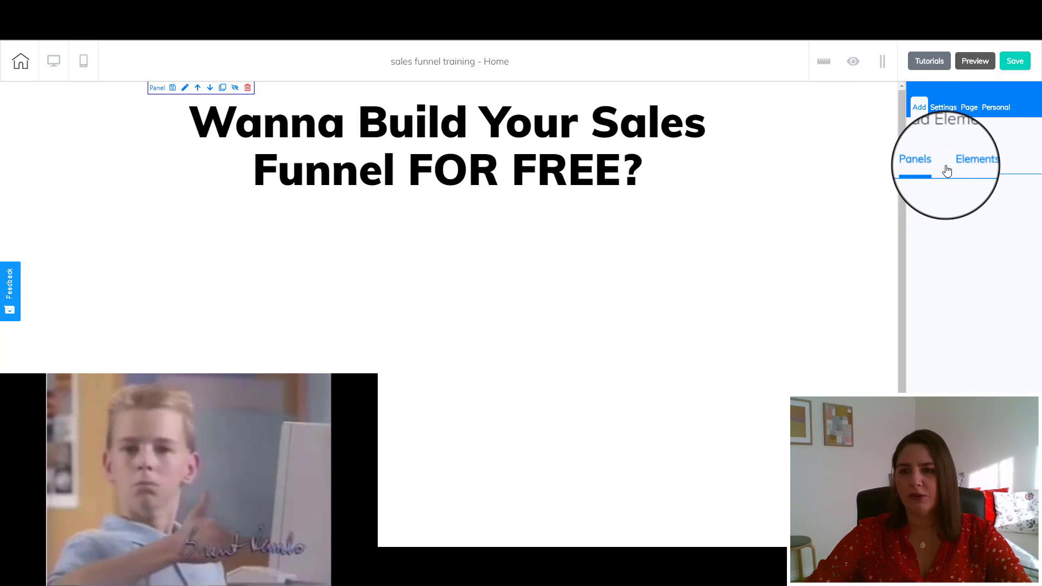
{"action": "left_click", "coordinate": [954, 166]}
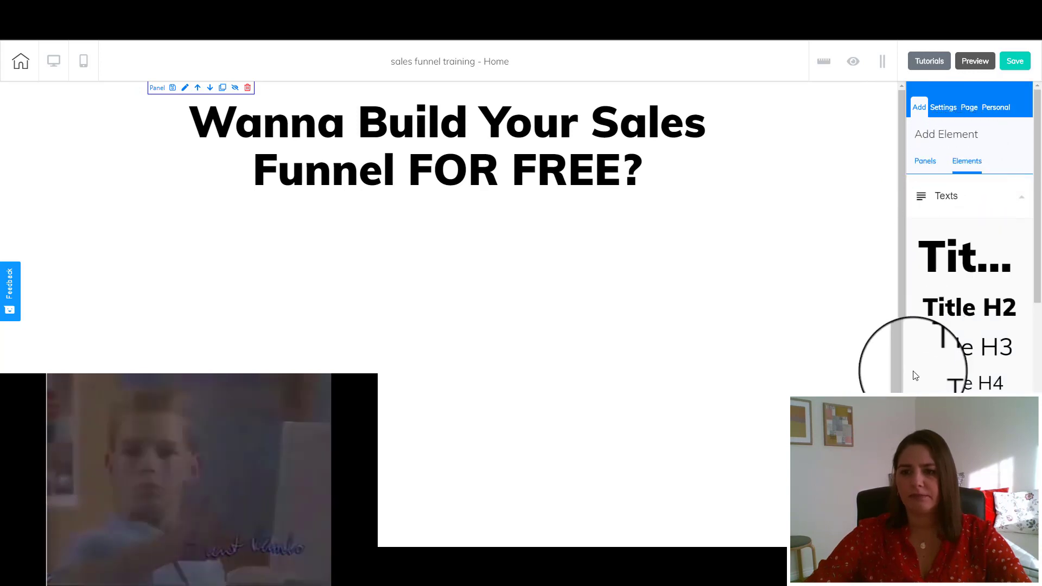
{"action": "mouse_move", "coordinate": [955, 345]}
{"action": "left_mouse_down"}
{"action": "mouse_move", "coordinate": [324, 274]}
{"action": "mouse_move", "coordinate": [314, 252]}
{"action": "left_mouse_up"}
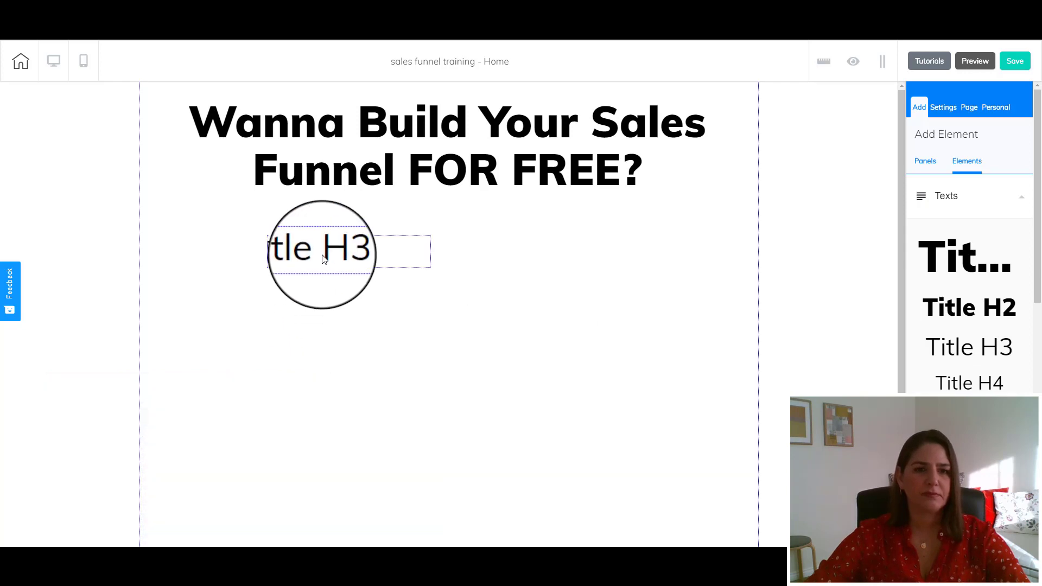
{"action": "left_click", "coordinate": [328, 258]}
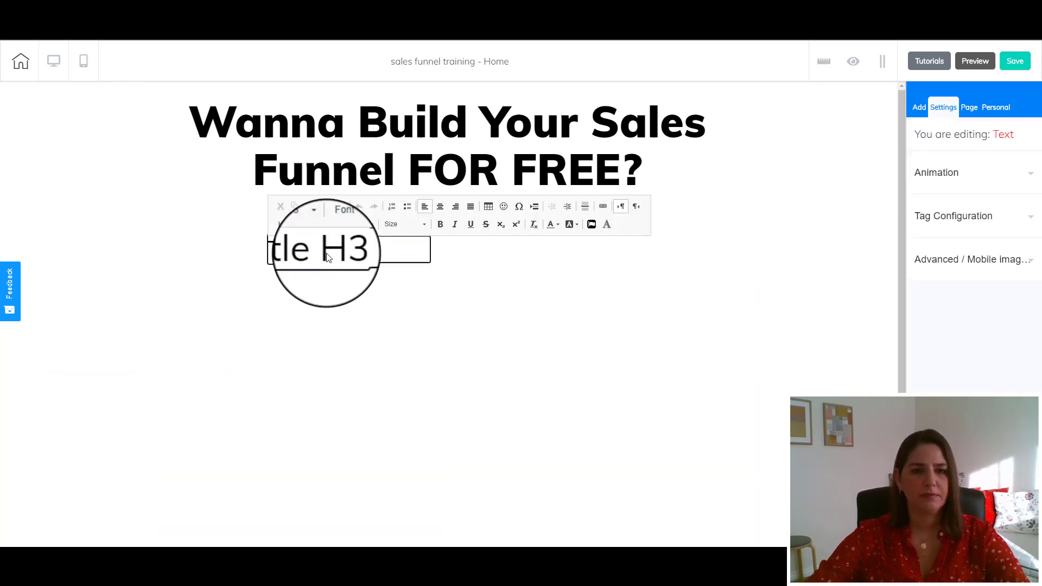
{"action": "triple_click", "coordinate": [326, 256]}
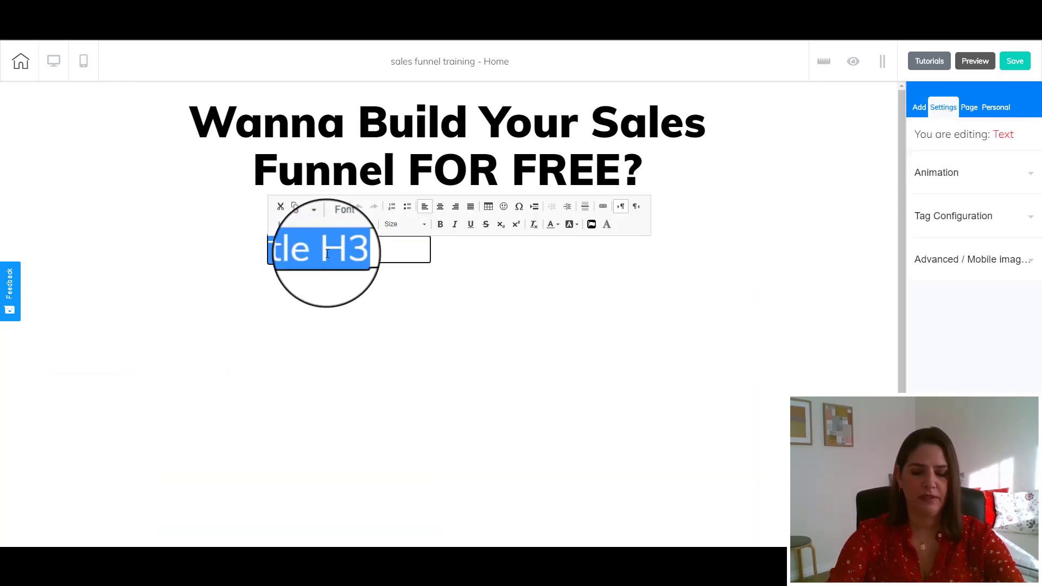
{"action": "type", "text": "D"}
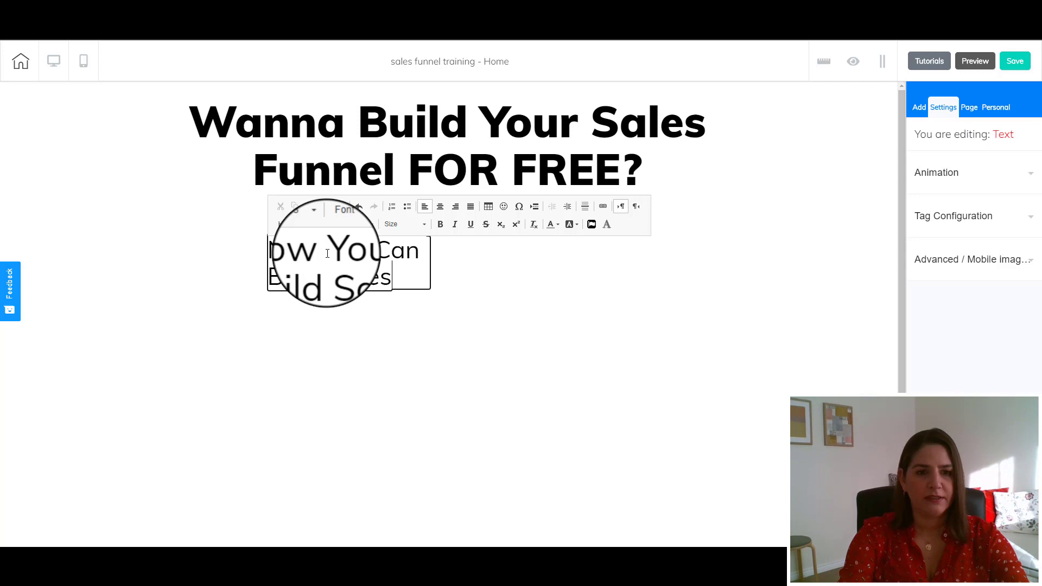
{"action": "type", "text": "nnels And Websites"}
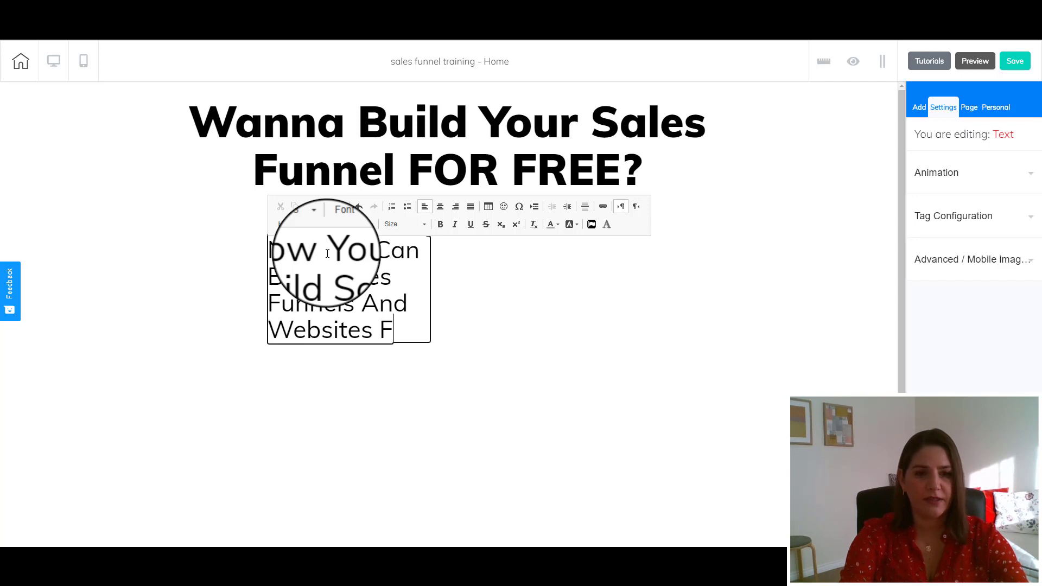
{"action": "type", "text": "FREE"}
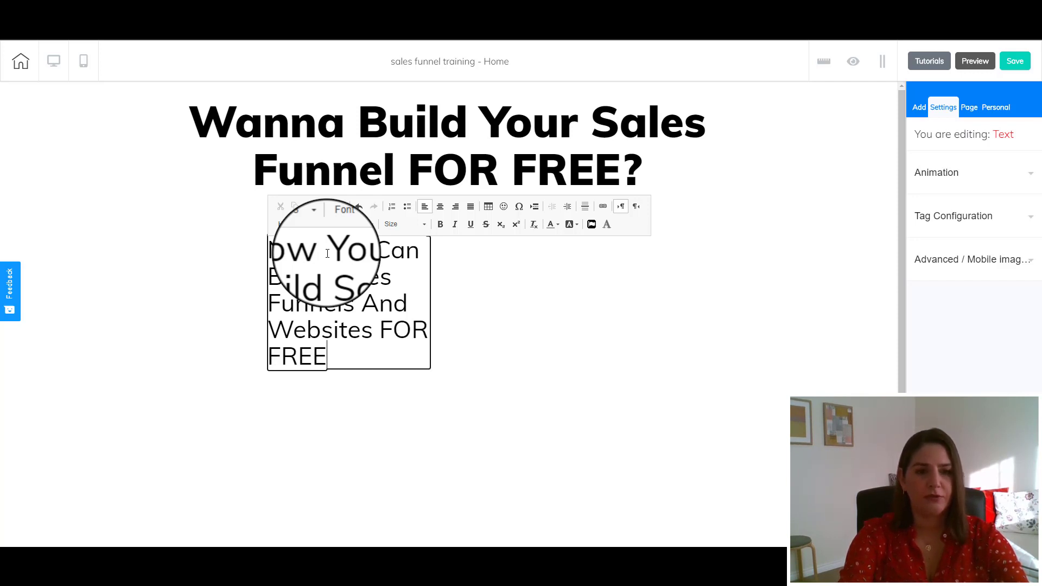
{"action": "left_click", "coordinate": [516, 331]}
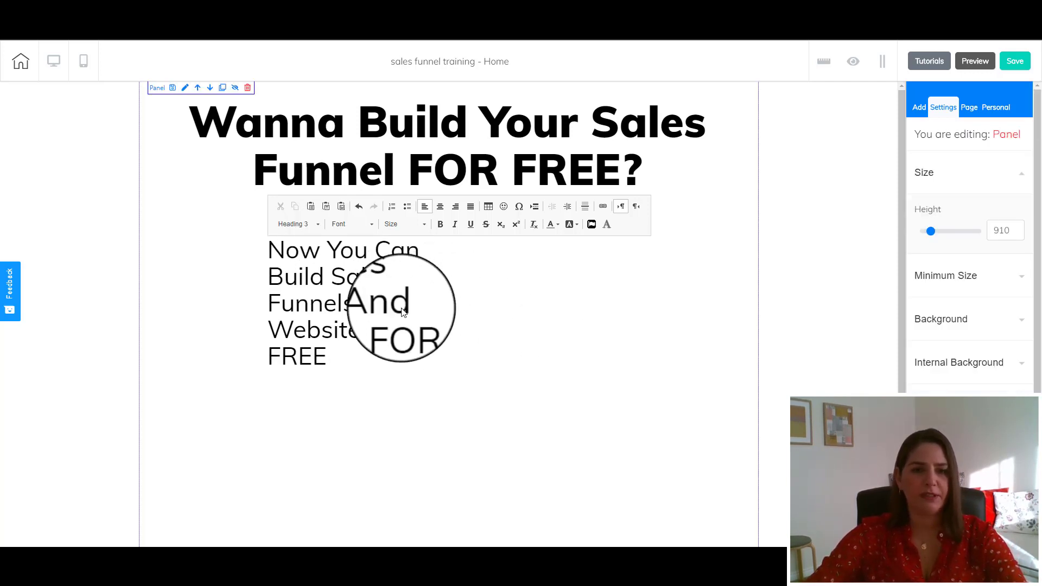
Widen the subheading onto two lines, center-align its text and fix the typo.
{"action": "left_click", "coordinate": [428, 374]}
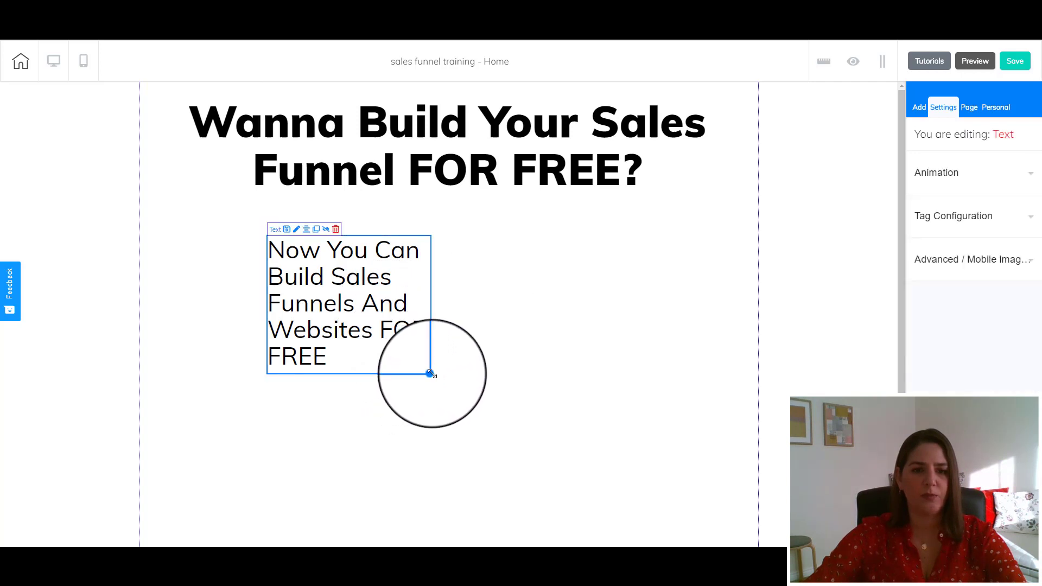
{"action": "left_click_drag", "start_coordinate": [430, 373], "coordinate": [476, 373]}
{"action": "mouse_move", "coordinate": [543, 347]}
{"action": "left_mouse_down"}
{"action": "mouse_move", "coordinate": [597, 309]}
{"action": "mouse_move", "coordinate": [562, 284]}
{"action": "left_mouse_up"}
{"action": "left_click", "coordinate": [561, 284]}
{"action": "key", "text": "Delete"}
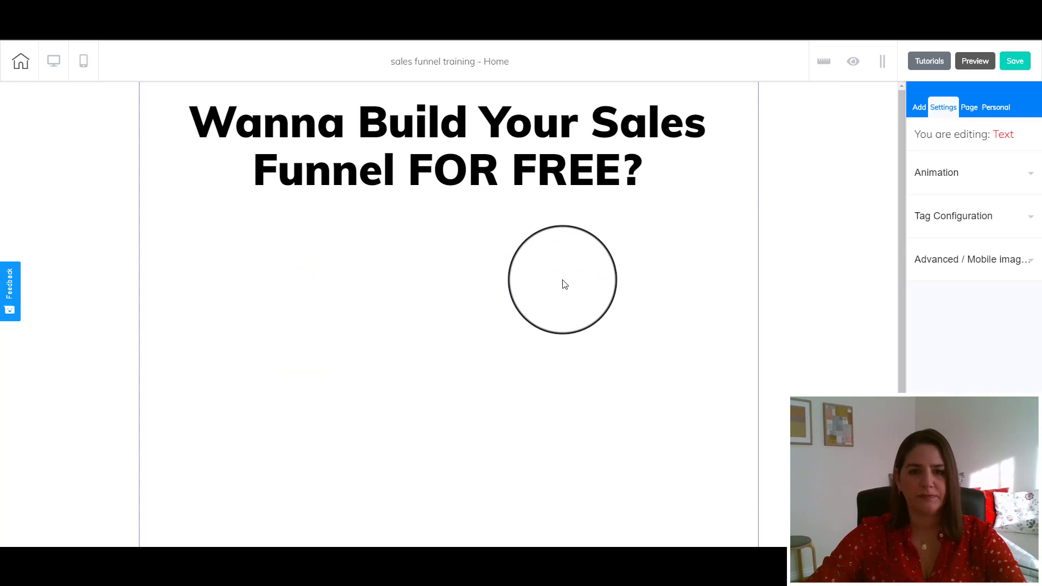
{"action": "double_click", "coordinate": [563, 284]}
{"action": "key", "text": "ctrl+a"}
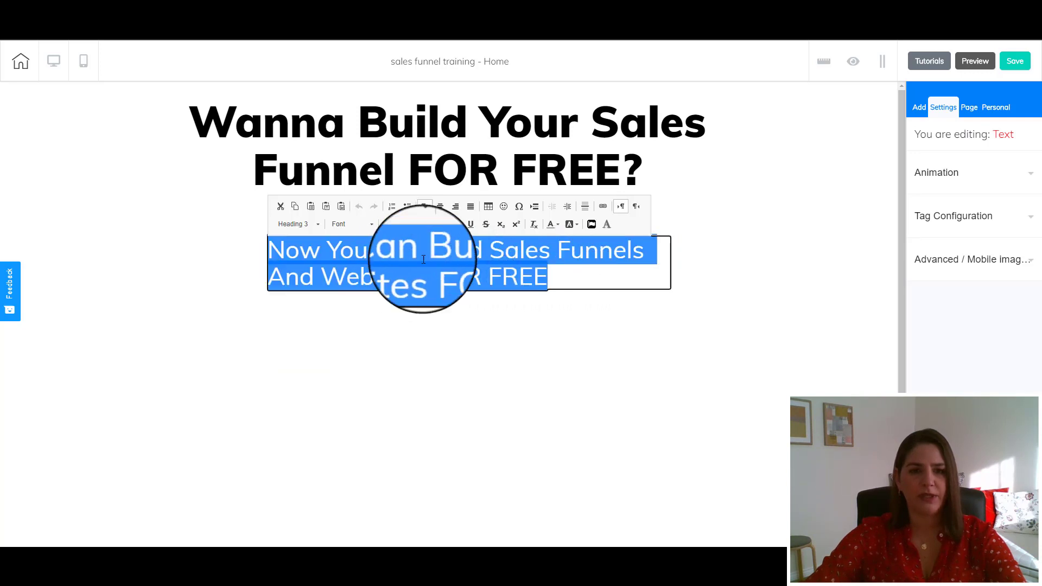
{"action": "left_click", "coordinate": [444, 209]}
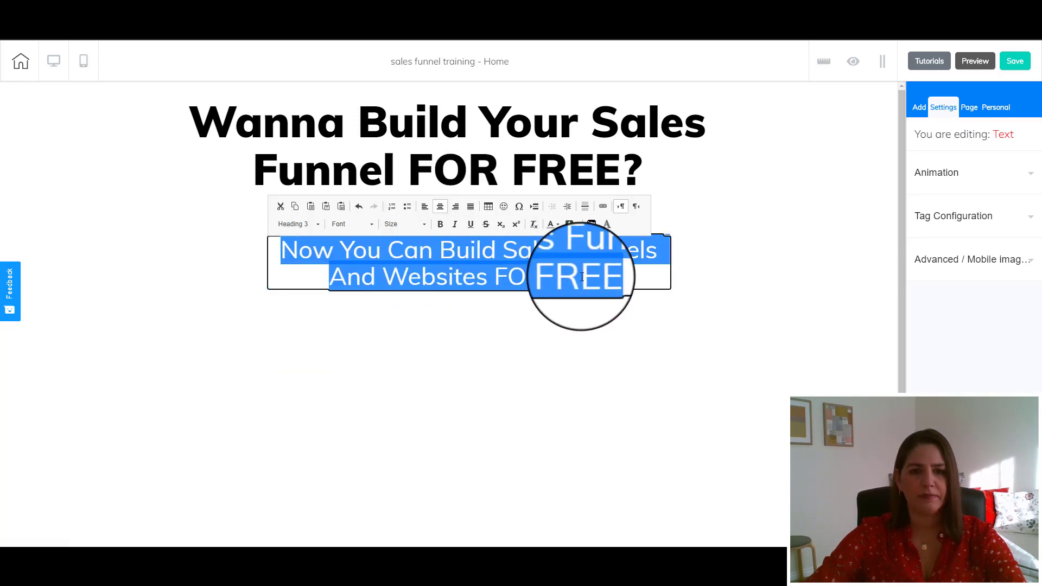
{"action": "left_click", "coordinate": [619, 279]}
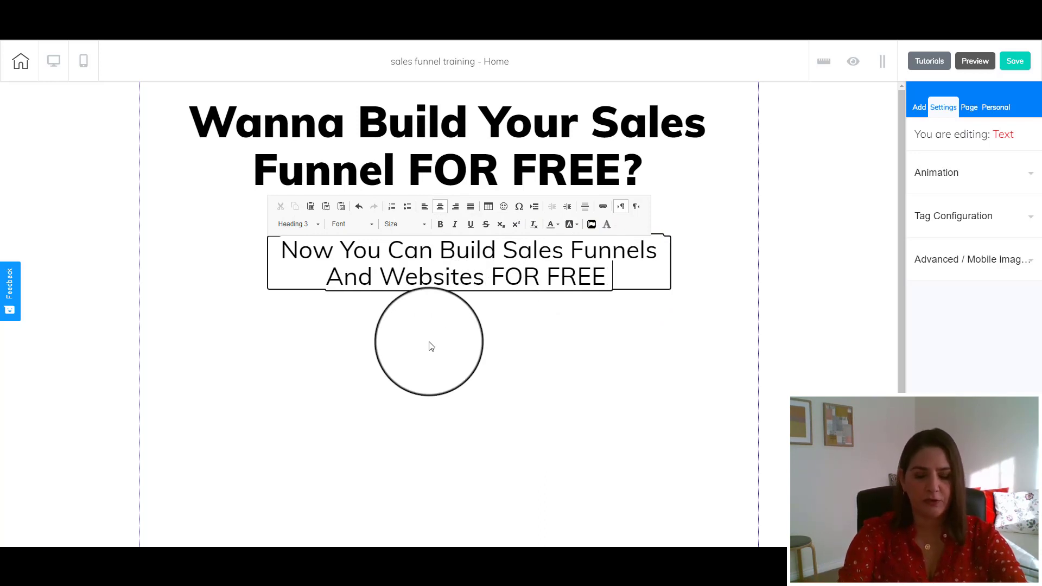
{"action": "type", "text": "Usign"}
{"action": "key", "text": "BackSpace"}
{"action": "key", "text": "BackSpace"}
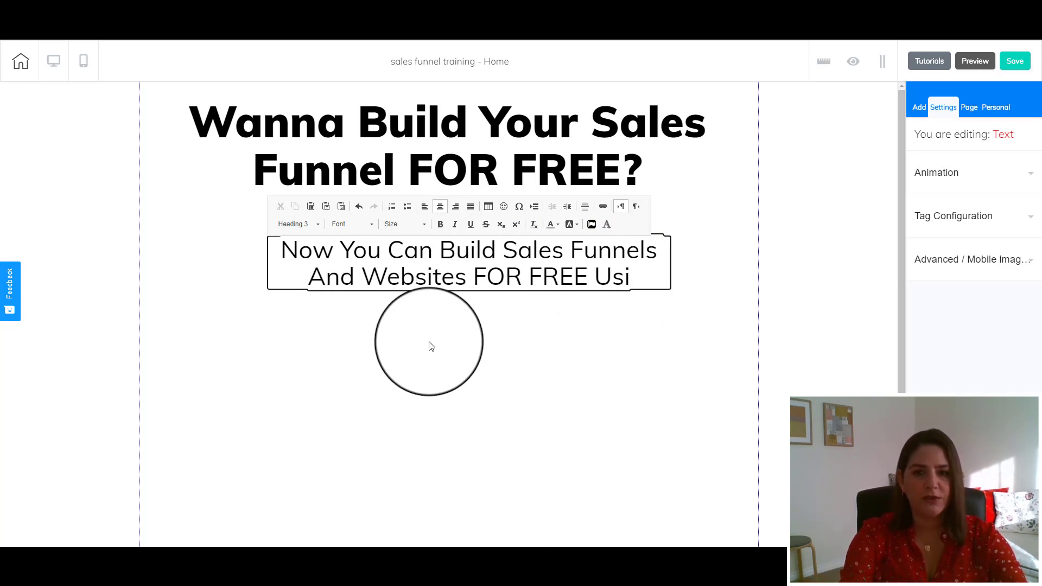
{"action": "type", "text": "ng The"}
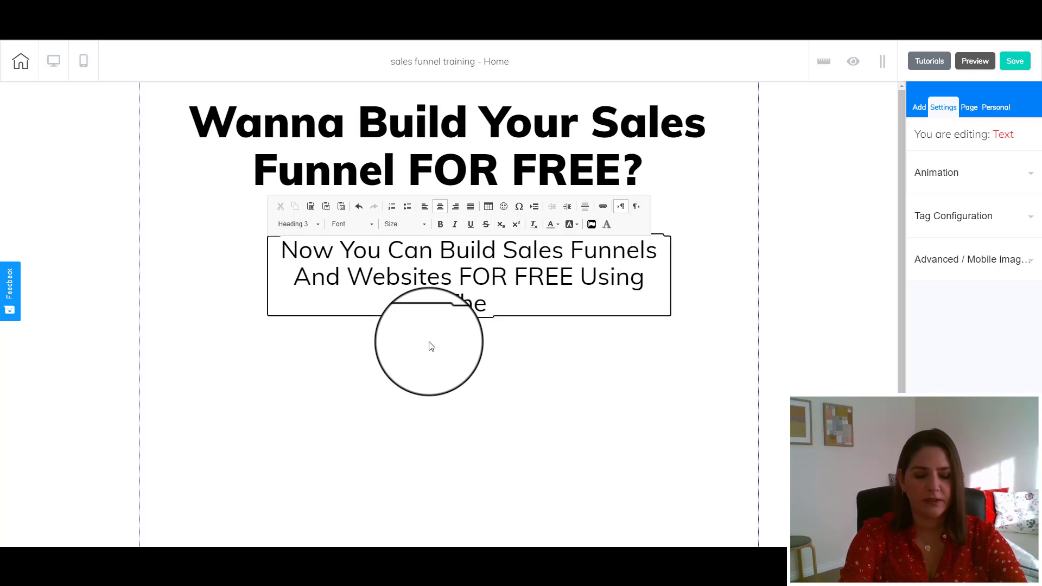
{"action": "type", "text": " Amazing Chee"}
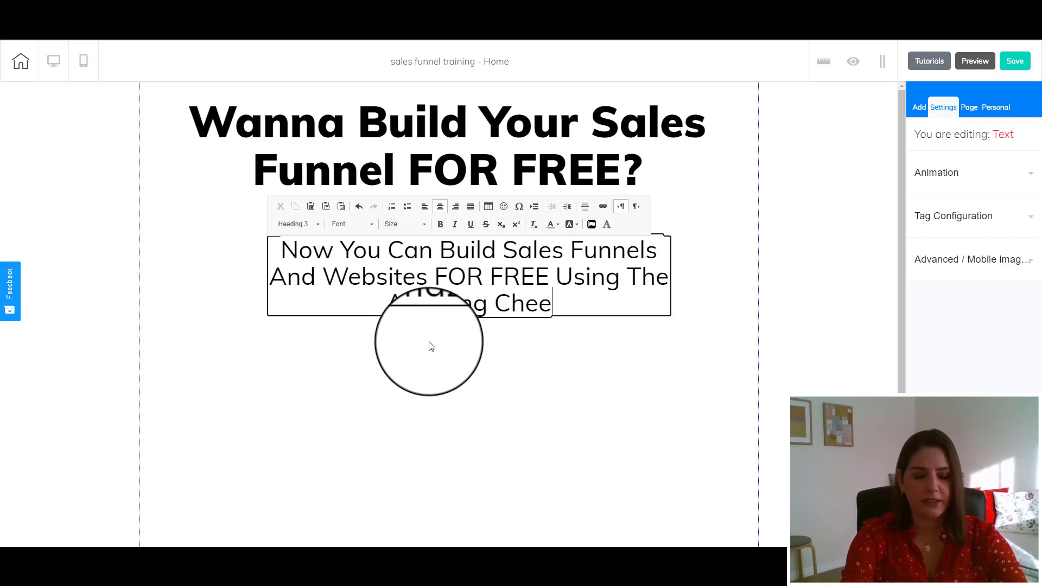
{"action": "type", "text": "tah Builder"}
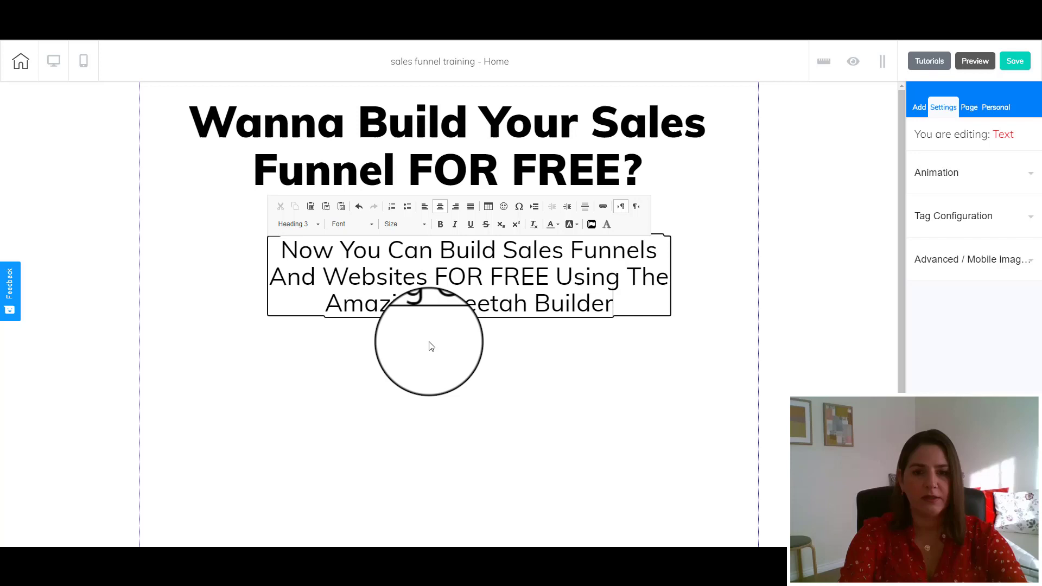
{"action": "left_click", "coordinate": [431, 346]}
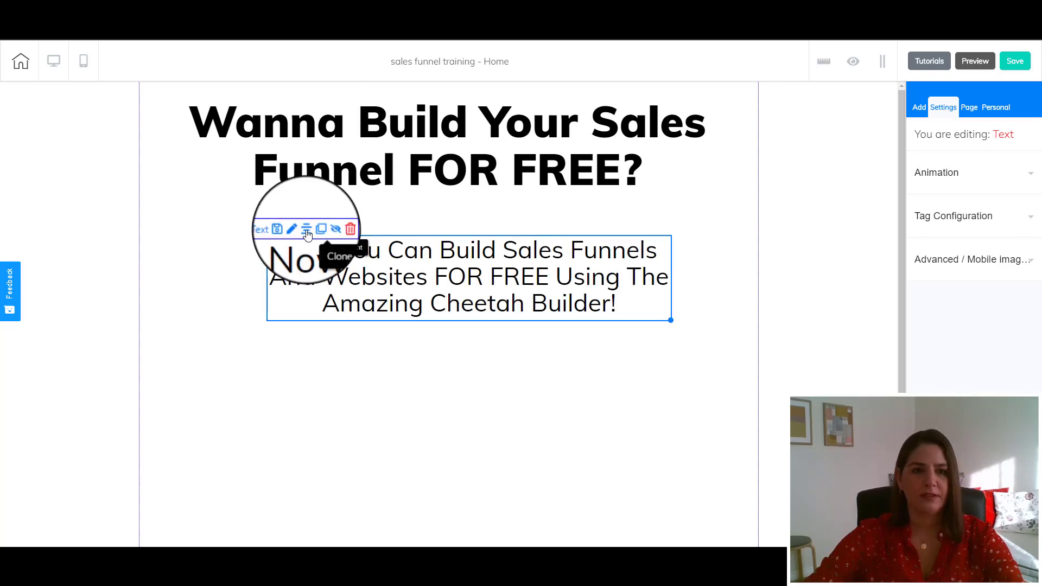
Center the subheading in the column and move it up closer to the headline.
{"action": "left_click", "coordinate": [307, 233]}
{"action": "left_click", "coordinate": [373, 369]}
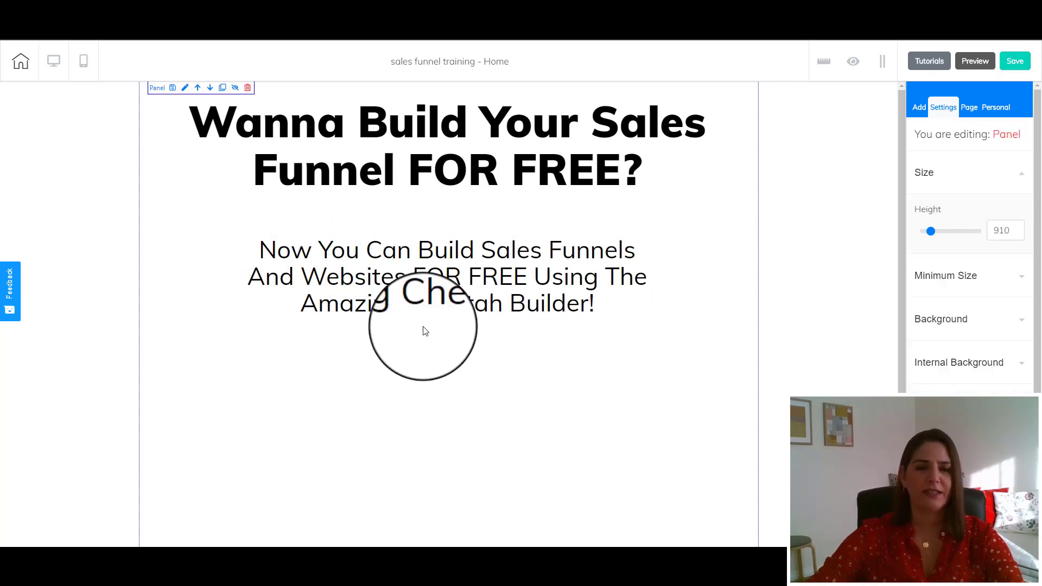
{"action": "left_click_drag", "start_coordinate": [420, 291], "coordinate": [423, 272]}
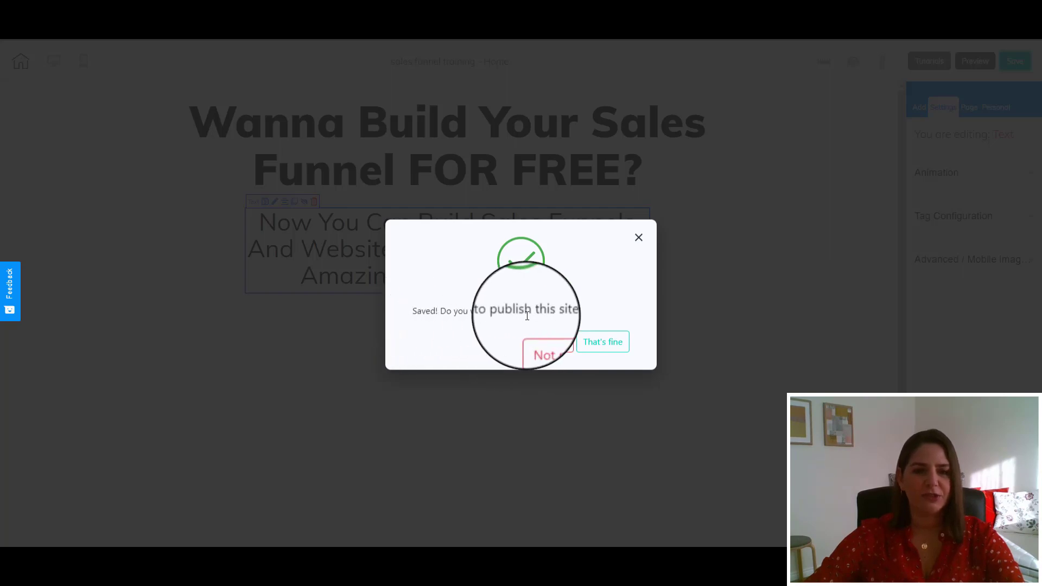
Save the Home page and dismiss the publish prompt with 'Not now!'.
{"action": "left_click", "coordinate": [539, 343]}
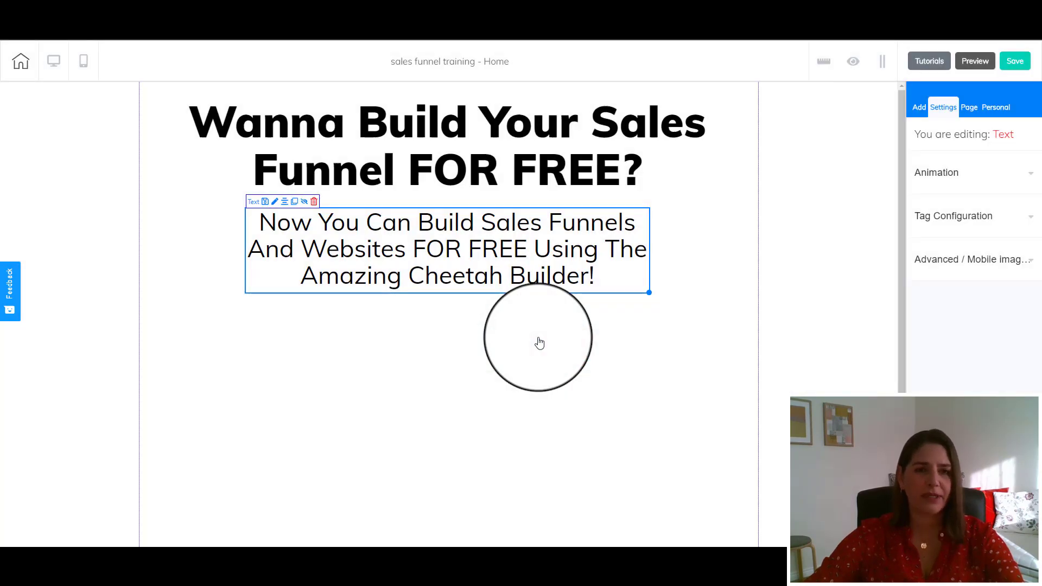
{"action": "left_click", "coordinate": [498, 340]}
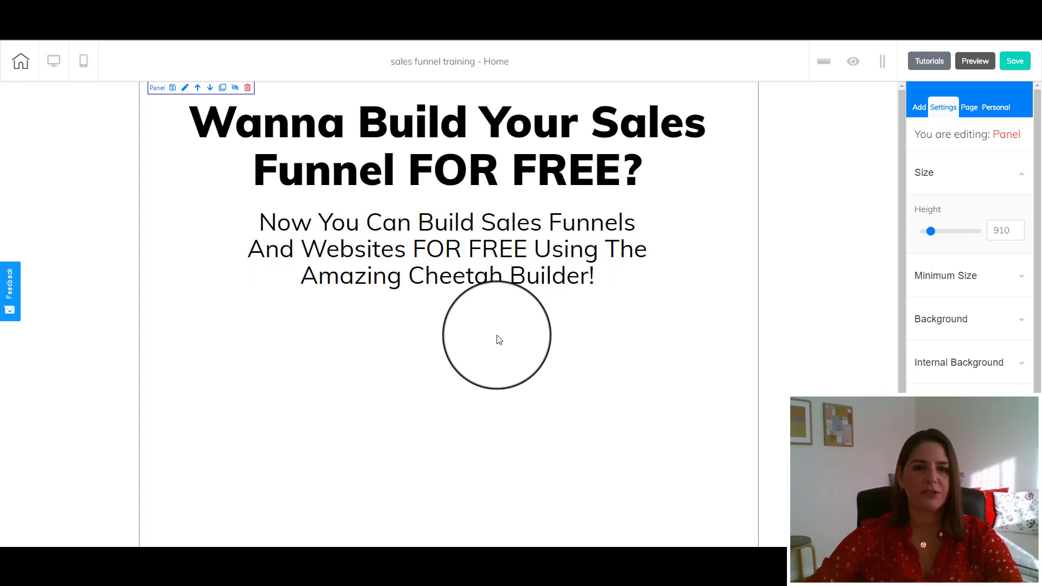
Place a Register Now button below the subheading and enlarge it.
{"action": "left_click", "coordinate": [918, 106]}
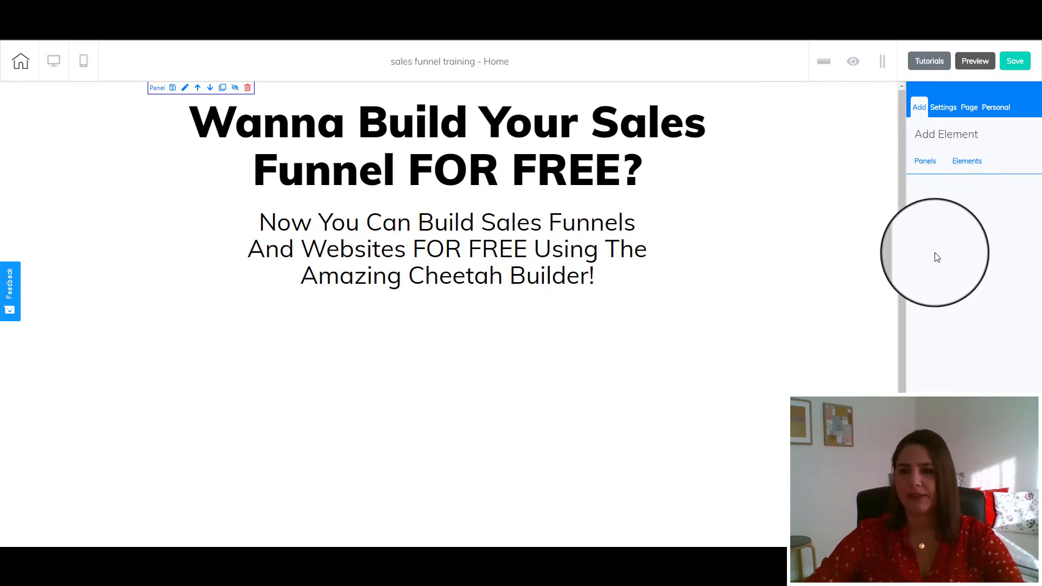
{"action": "left_click", "coordinate": [972, 161]}
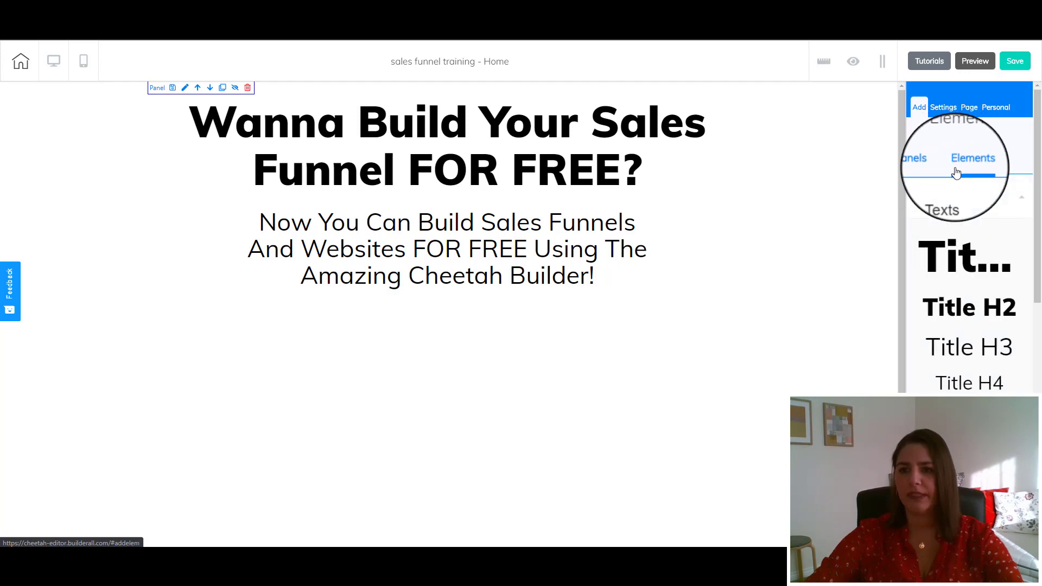
{"action": "scroll", "coordinate": [931, 332], "scroll_direction": "down", "scroll_amount": 1}
{"action": "scroll", "coordinate": [931, 331], "scroll_direction": "down", "scroll_amount": 5}
{"action": "left_click", "coordinate": [933, 324]}
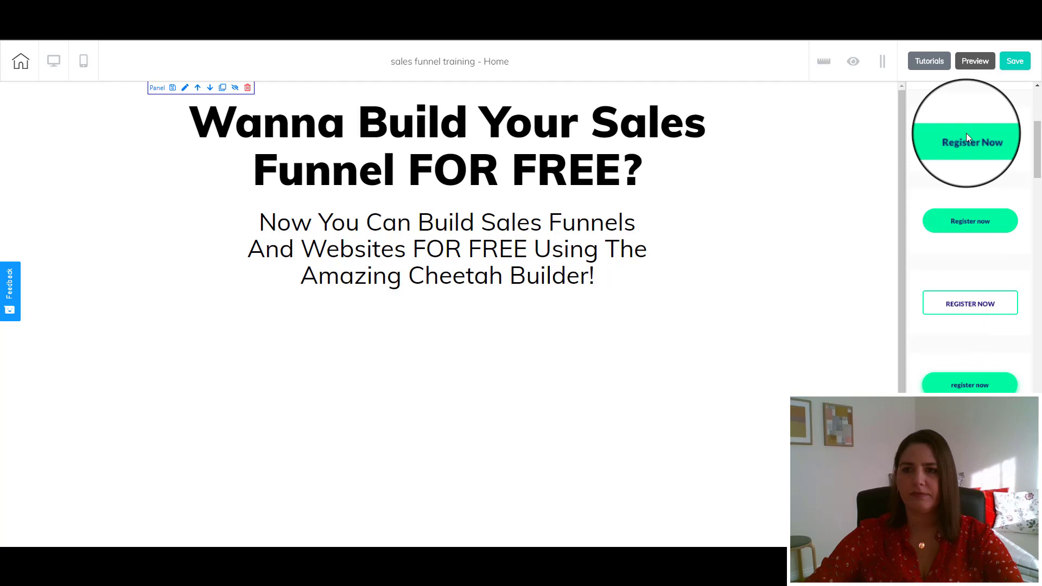
{"action": "left_click_drag", "start_coordinate": [967, 134], "coordinate": [385, 358]}
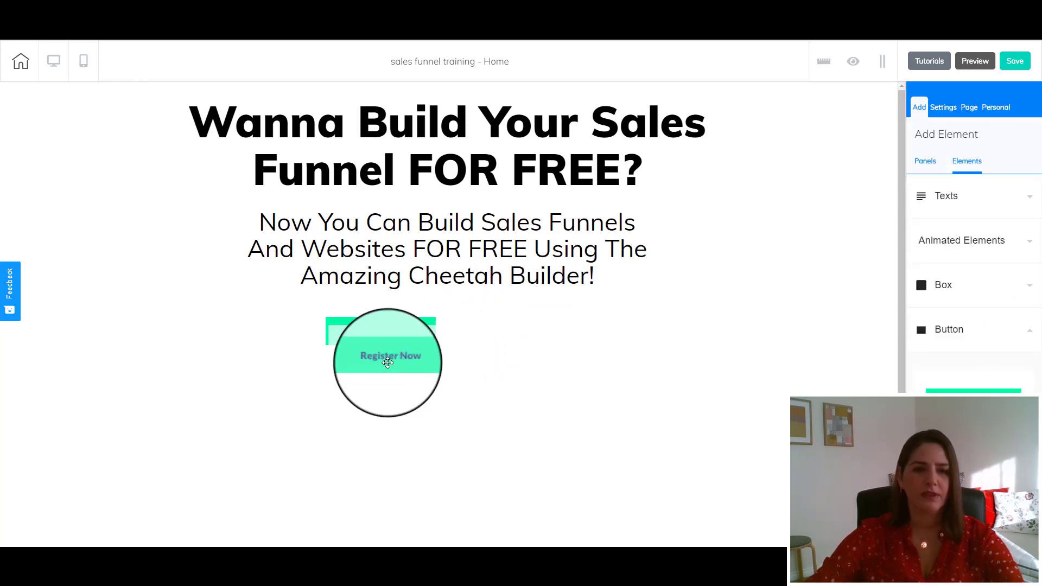
{"action": "left_click", "coordinate": [432, 346]}
{"action": "left_click_drag", "start_coordinate": [437, 344], "coordinate": [584, 372]}
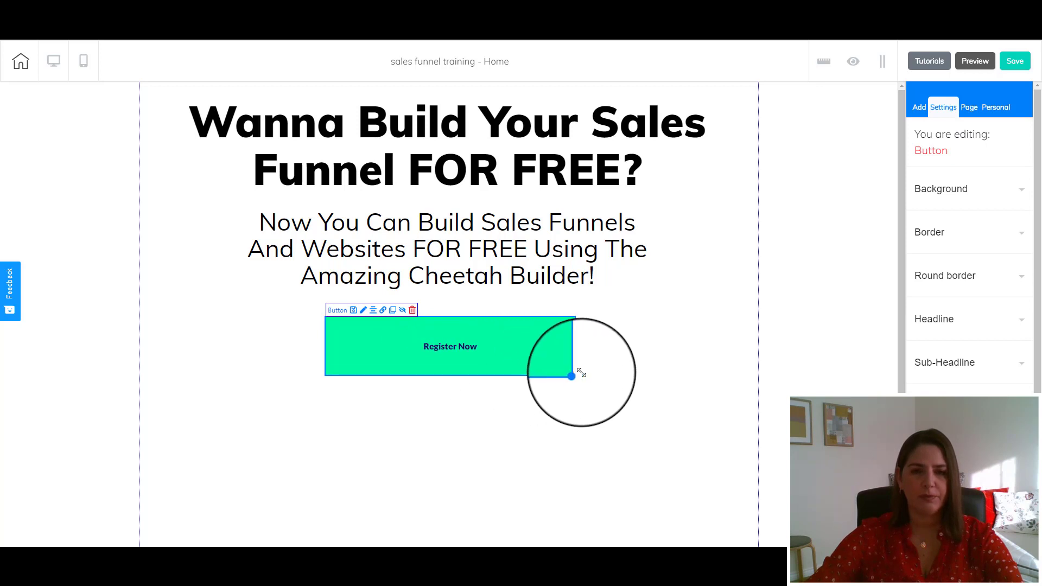
Center the button and change its background colour to blue.
{"action": "left_click", "coordinate": [372, 309]}
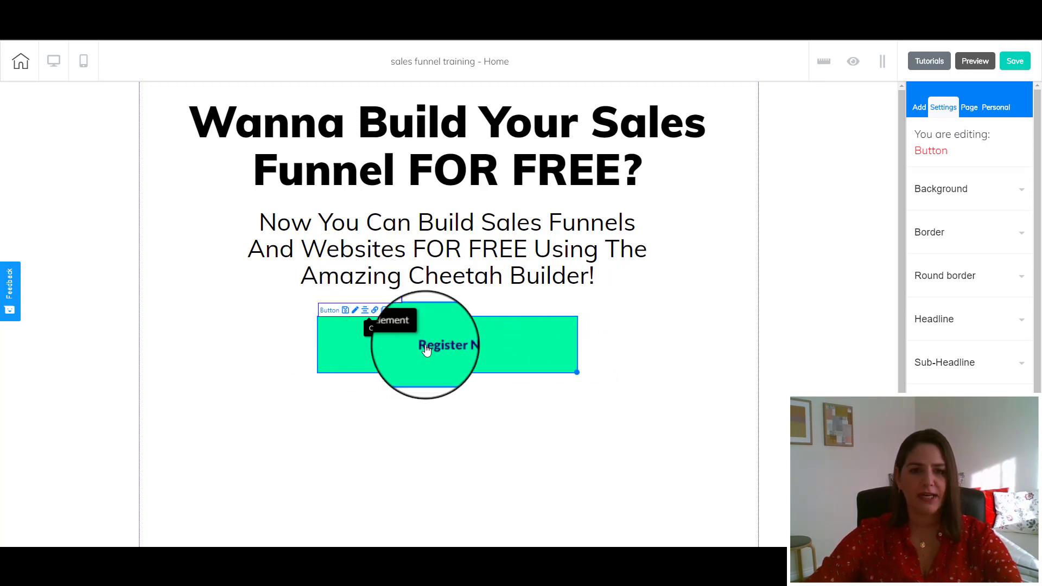
{"action": "left_click", "coordinate": [934, 198]}
{"action": "left_click", "coordinate": [951, 283]}
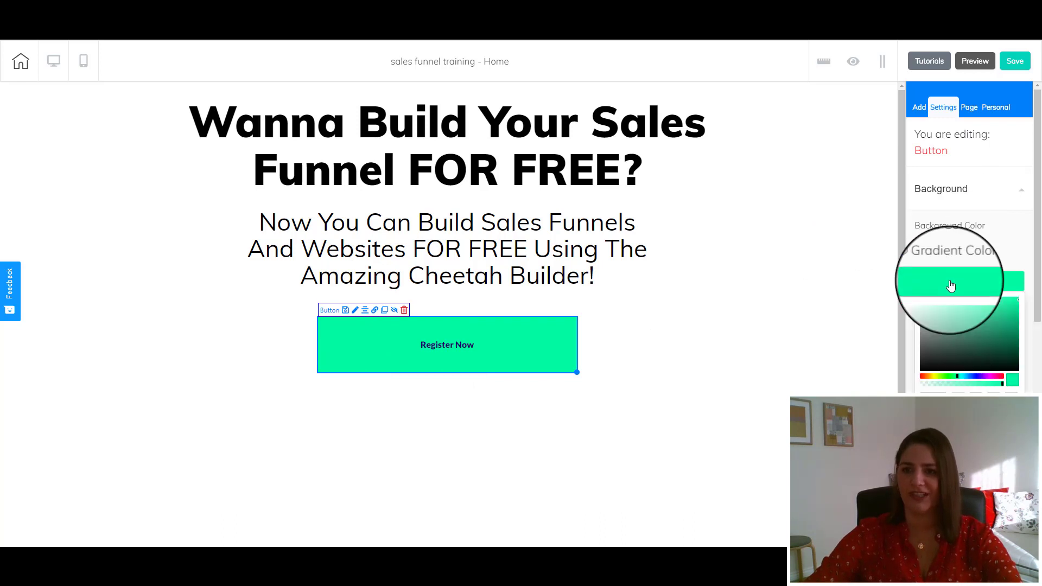
{"action": "left_click", "coordinate": [980, 379]}
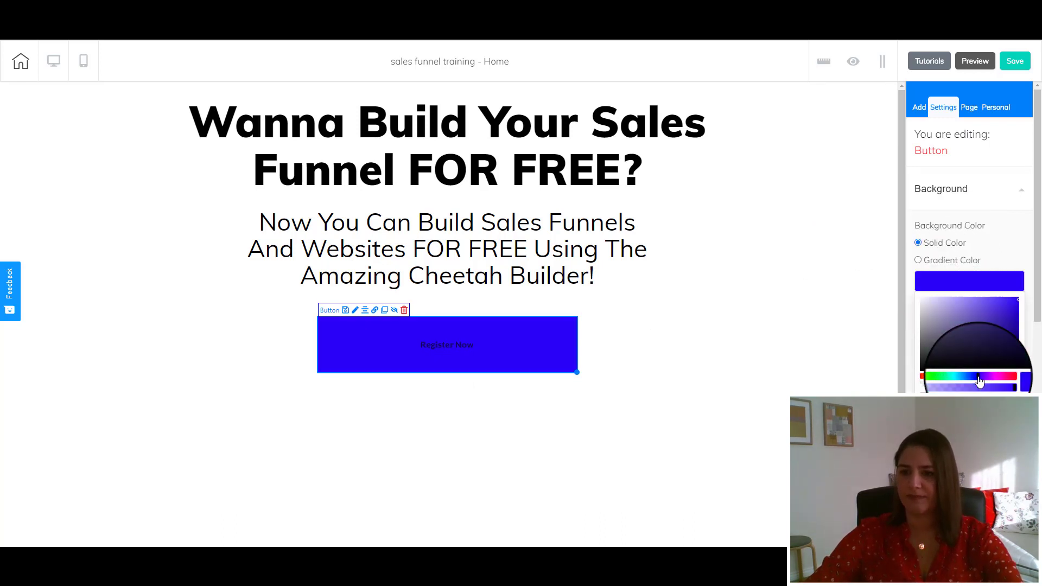
{"action": "left_click", "coordinate": [967, 280]}
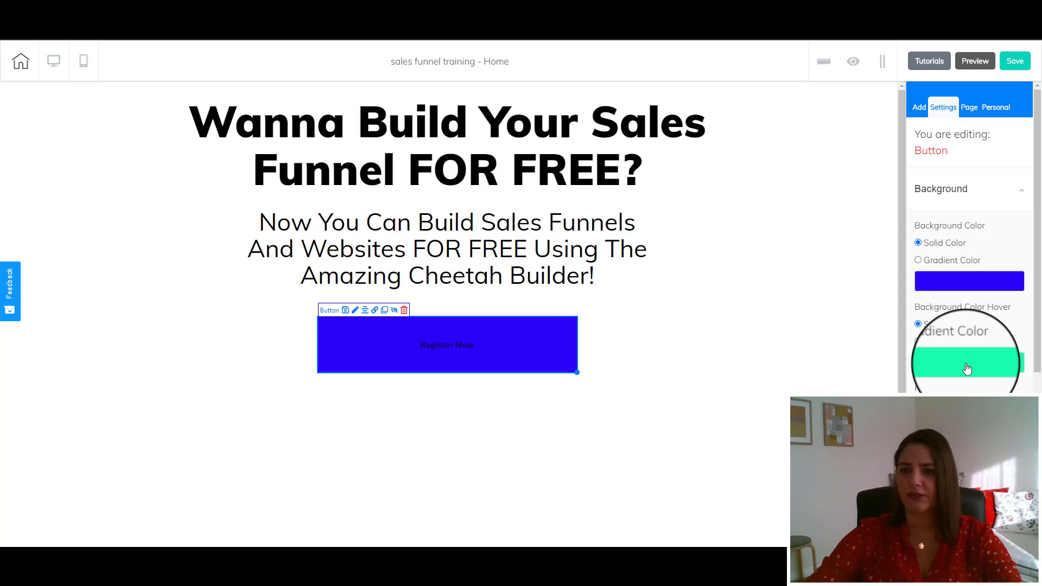
{"action": "scroll", "coordinate": [957, 372], "scroll_direction": "down", "scroll_amount": 1}
Give the button rounded corners with radius 15 on all four corners.
{"action": "left_click", "coordinate": [945, 382]}
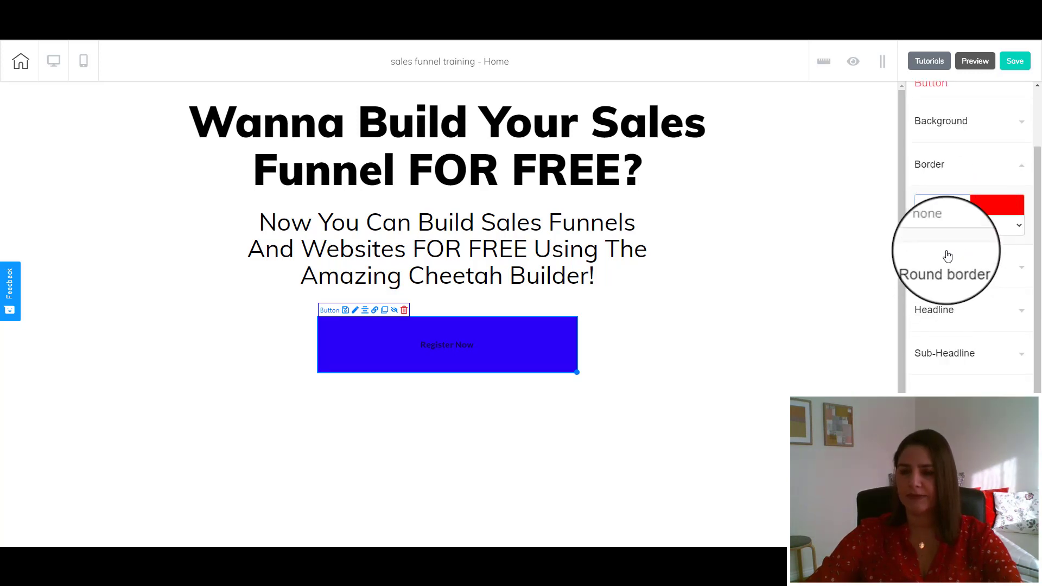
{"action": "left_click", "coordinate": [948, 276]}
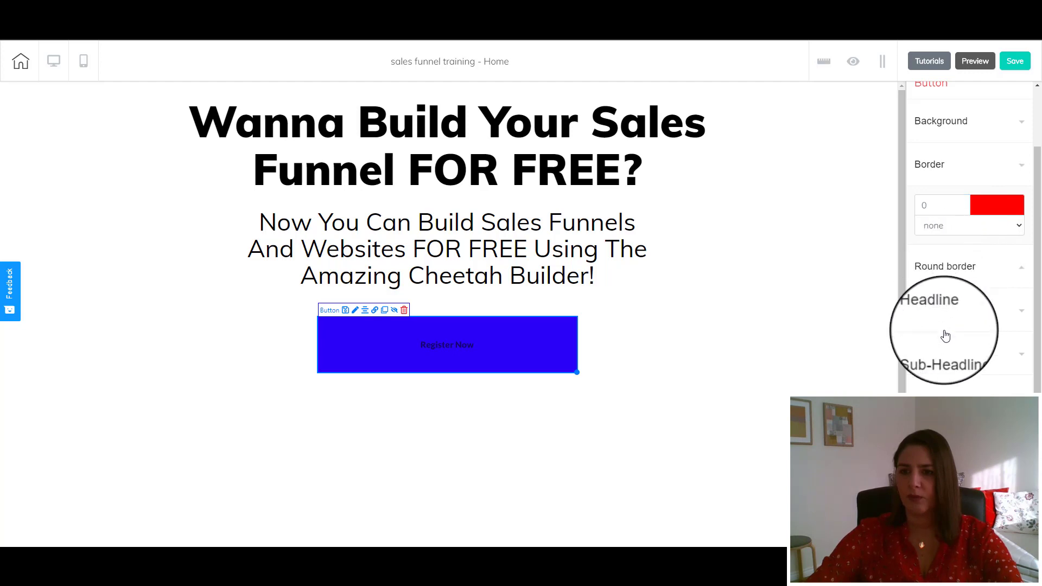
{"action": "double_click", "coordinate": [938, 239]}
{"action": "type", "text": "1"}
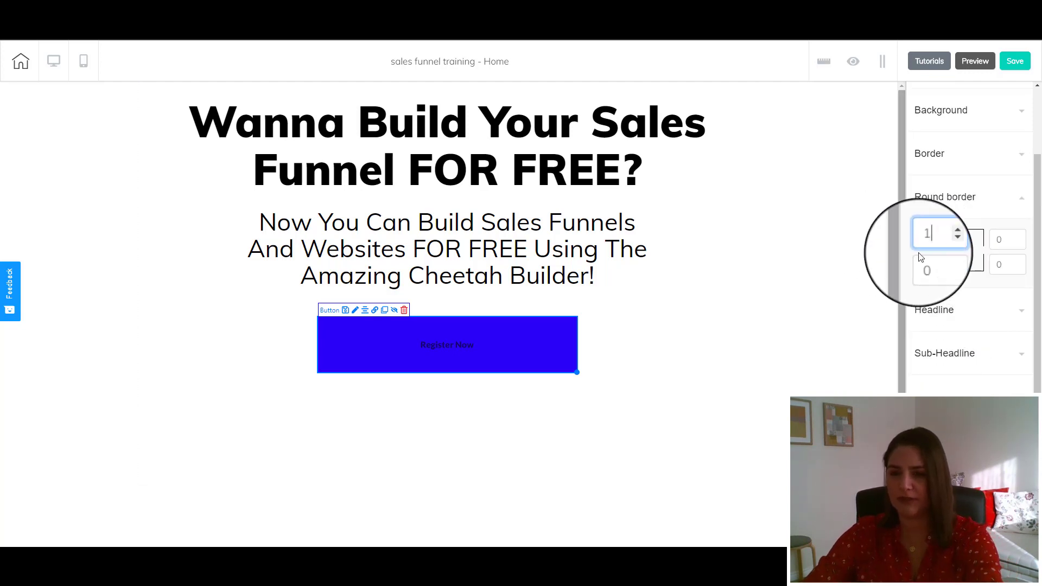
{"action": "left_click", "coordinate": [938, 264]}
{"action": "type", "text": "15"}
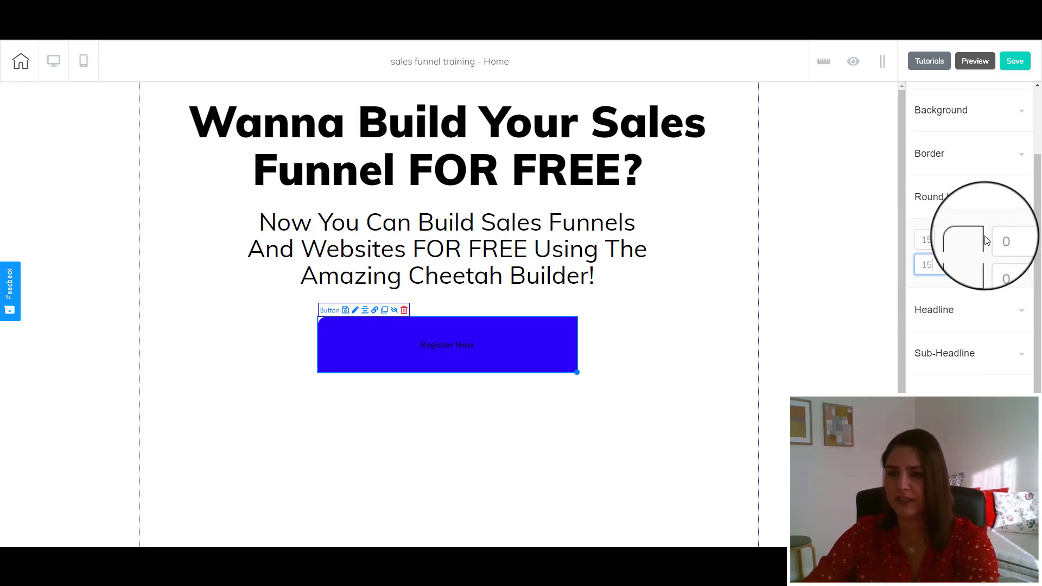
{"action": "double_click", "coordinate": [986, 239]}
{"action": "type", "text": "5"}
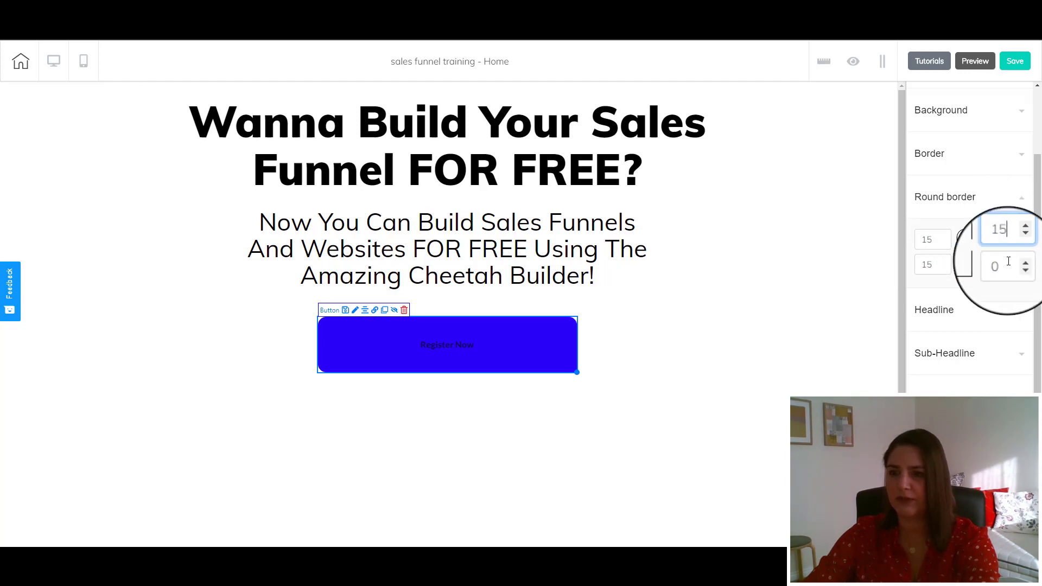
{"action": "double_click", "coordinate": [1012, 265]}
{"action": "type", "text": "15"}
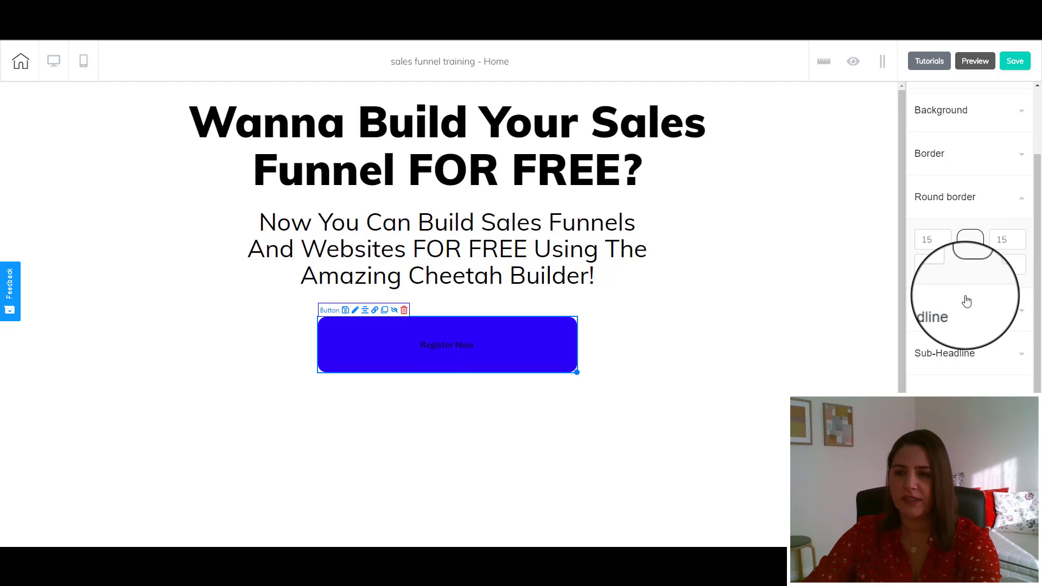
Relabel the button 'GIVE ME ACCESS NOW!' in white size-36 text and save the Home page.
{"action": "left_click", "coordinate": [942, 313]}
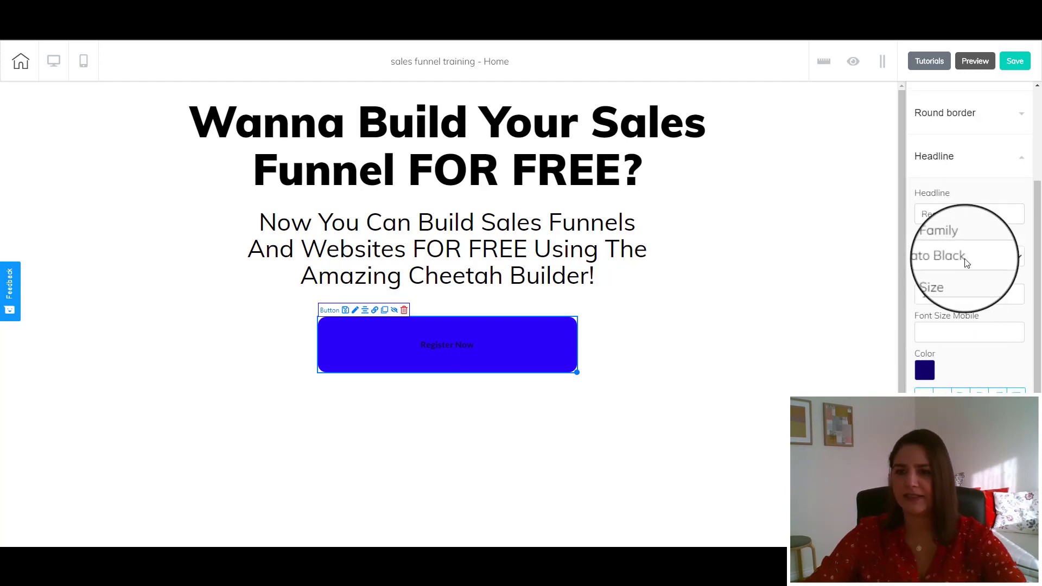
{"action": "triple_click", "coordinate": [944, 213]}
{"action": "type", "text": "GIVE ME ACCESS NOW!"}
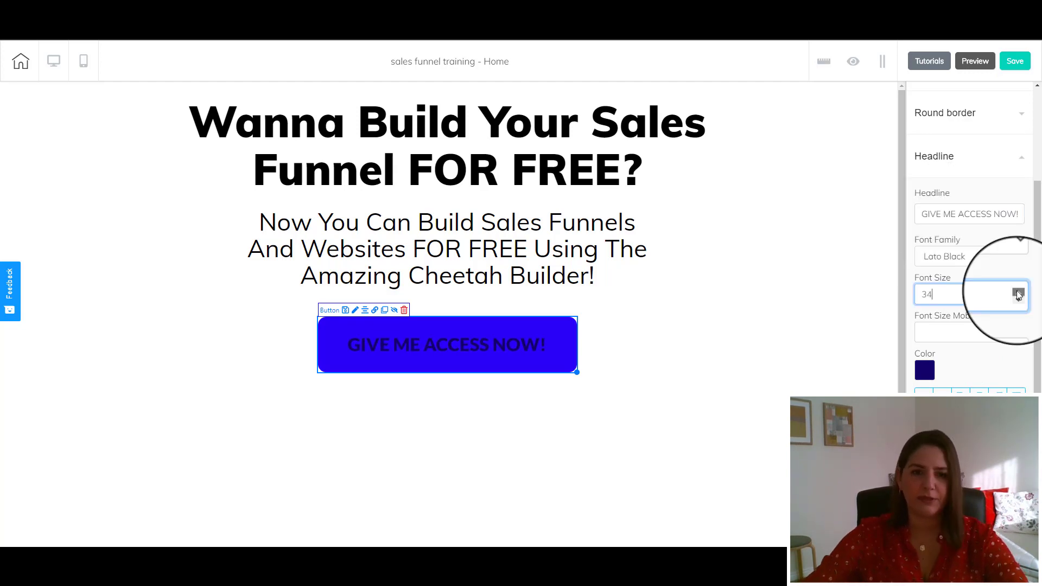
{"action": "left_click", "coordinate": [924, 370]}
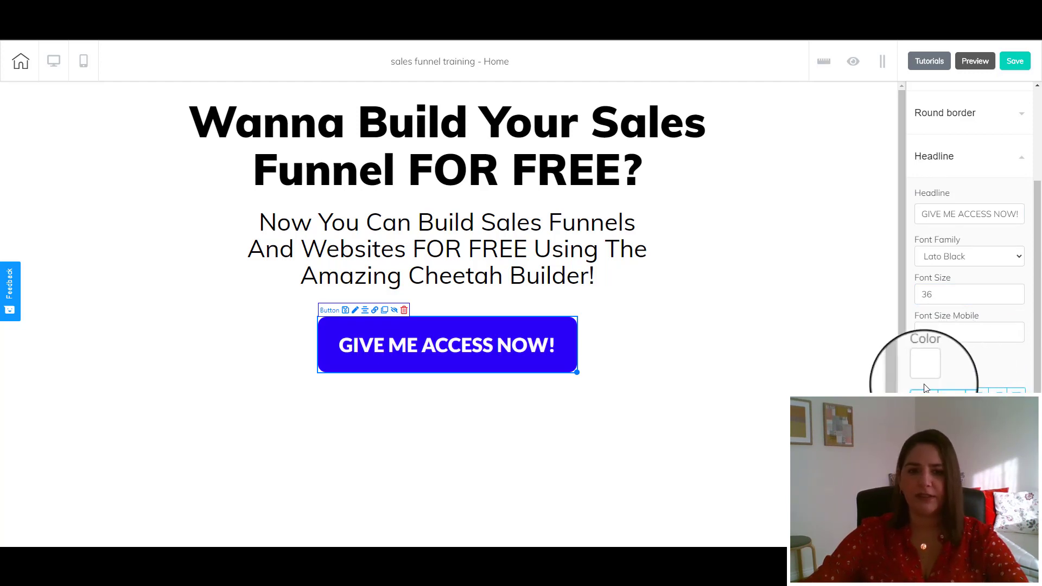
{"action": "scroll", "coordinate": [936, 367], "scroll_direction": "down", "scroll_amount": 2}
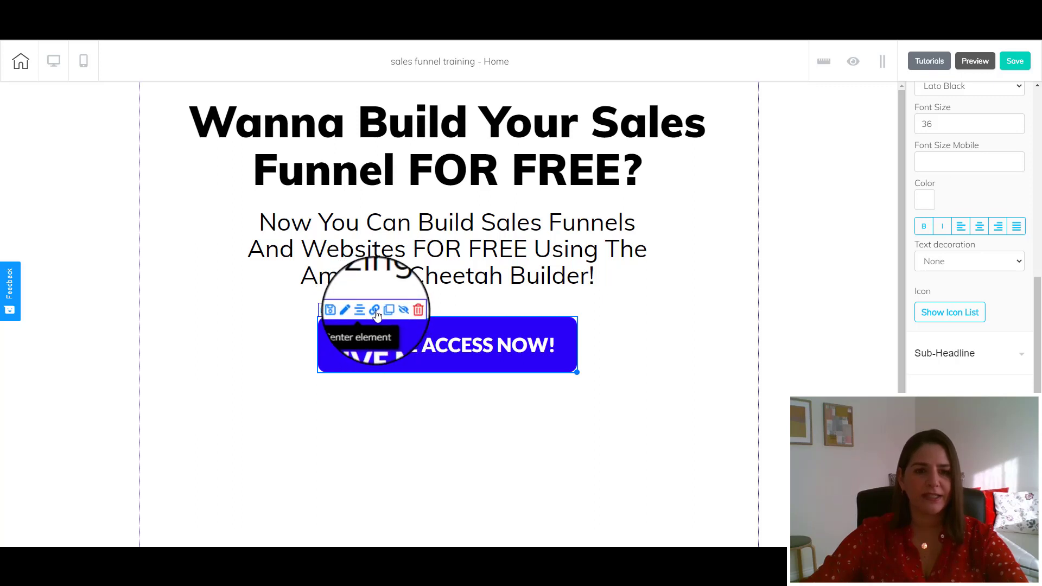
{"action": "left_click", "coordinate": [425, 347]}
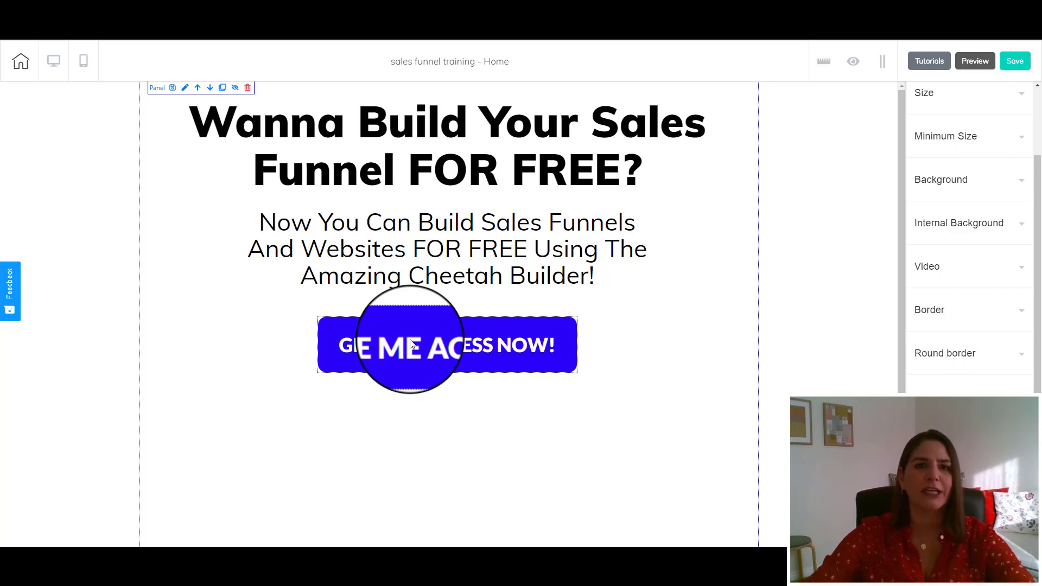
{"action": "left_click", "coordinate": [1015, 61]}
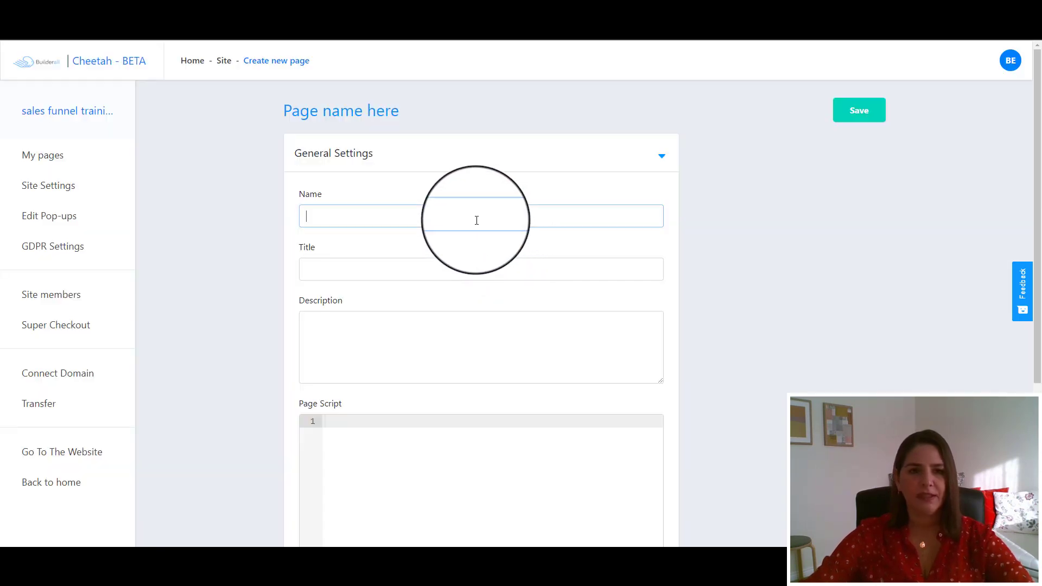
{"action": "type", "text": "o"}
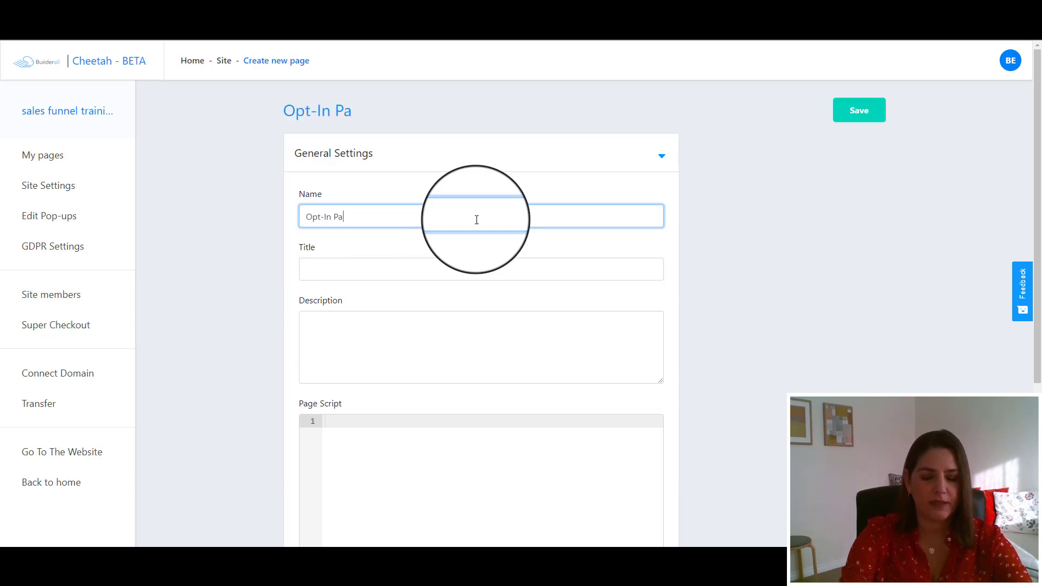
Create the 'Opt-In Page' with matching title and description and save it.
{"action": "left_click", "coordinate": [329, 215]}
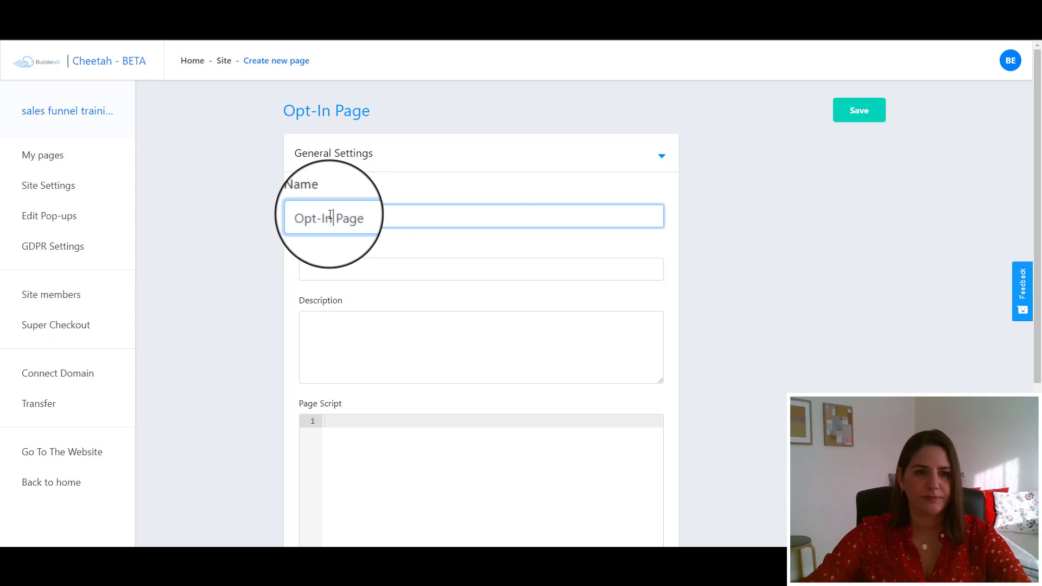
{"action": "left_click", "coordinate": [337, 267]}
{"action": "type", "text": "Opt-In Page"}
{"action": "left_click", "coordinate": [326, 328]}
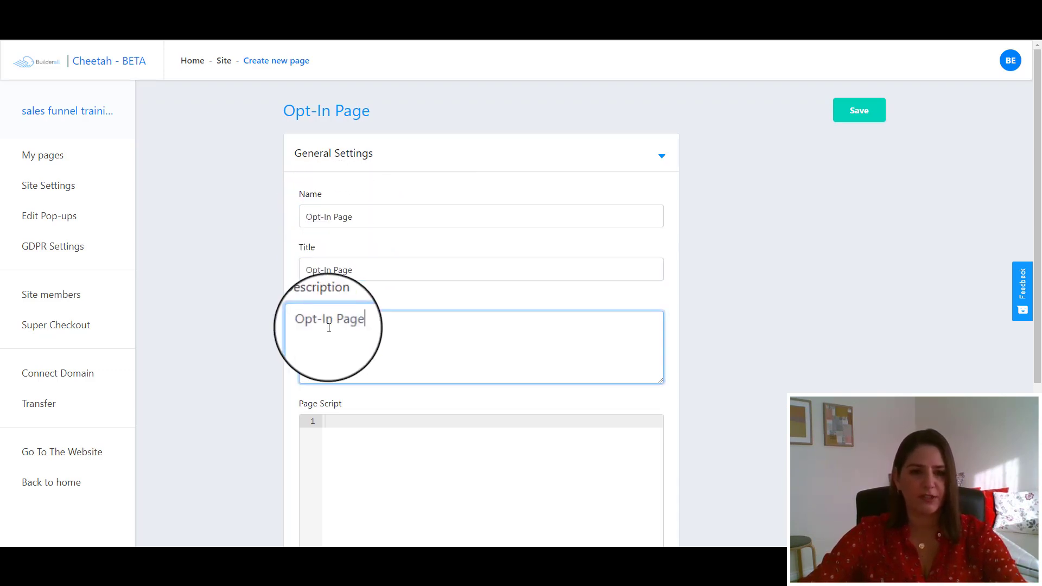
{"action": "left_click", "coordinate": [848, 116]}
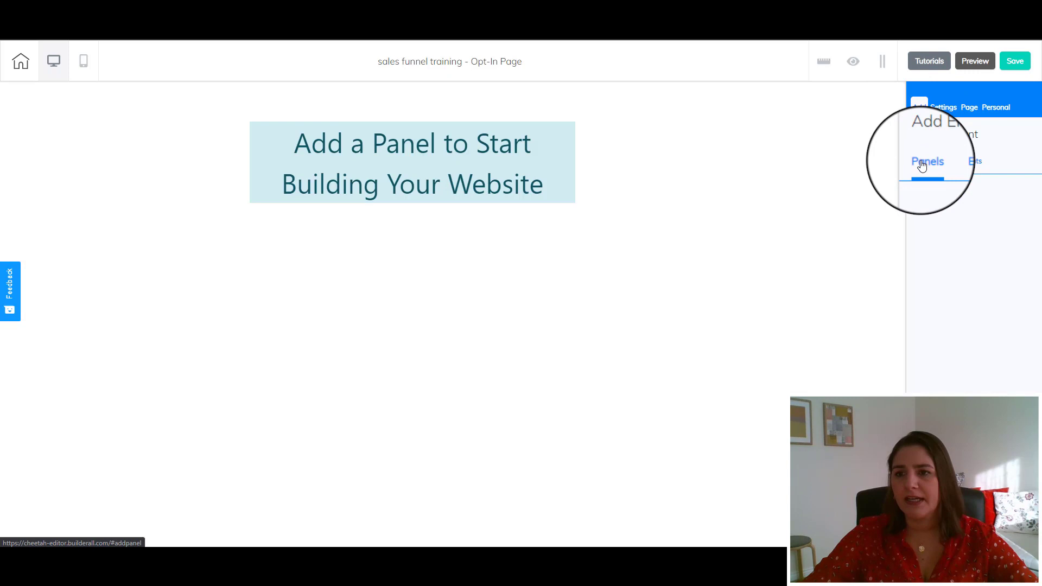
Add a blank panel with a Title H2 heading and paste the 'Almost There! Please complete the form below' text.
{"action": "left_click", "coordinate": [939, 197]}
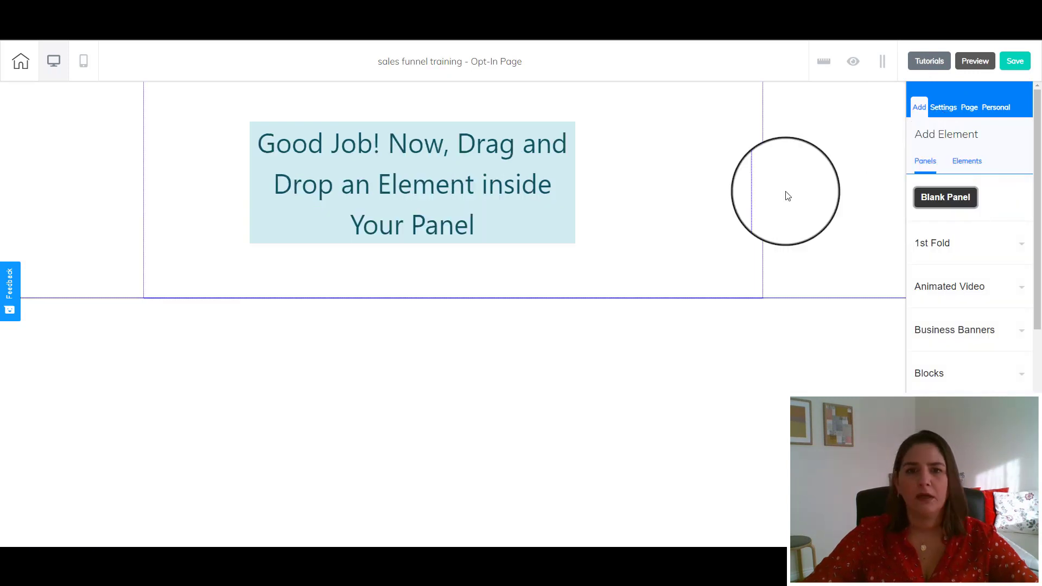
{"action": "left_click", "coordinate": [957, 175]}
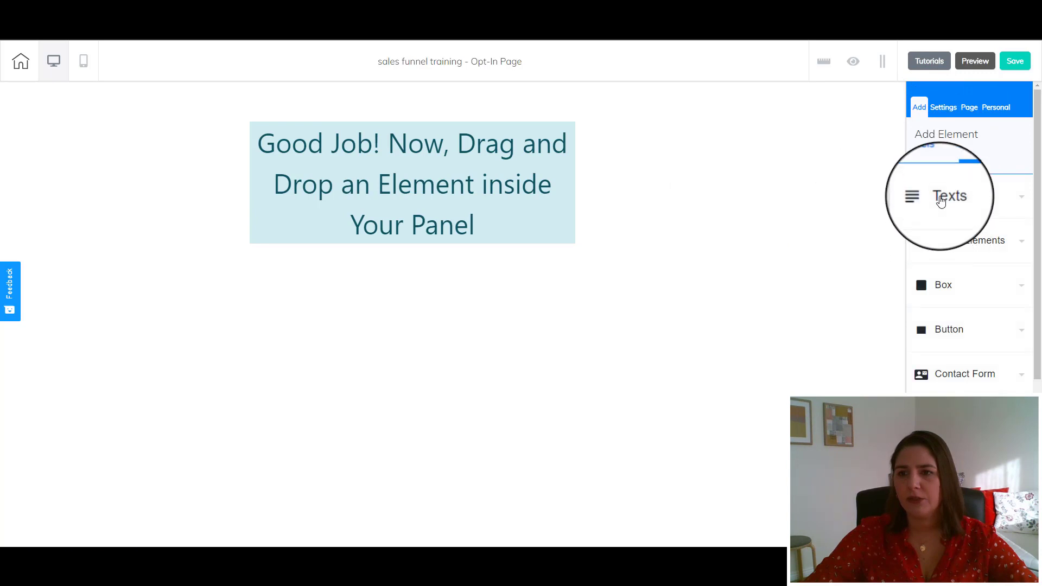
{"action": "left_click", "coordinate": [937, 197]}
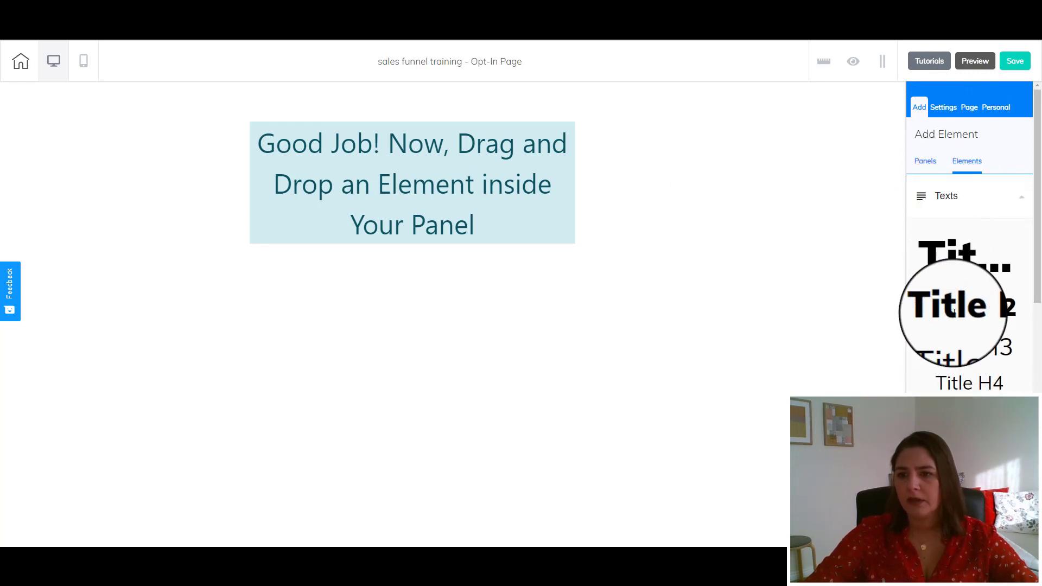
{"action": "mouse_move", "coordinate": [955, 307]}
{"action": "left_mouse_down"}
{"action": "mouse_move", "coordinate": [343, 153]}
{"action": "mouse_move", "coordinate": [360, 133]}
{"action": "left_mouse_up"}
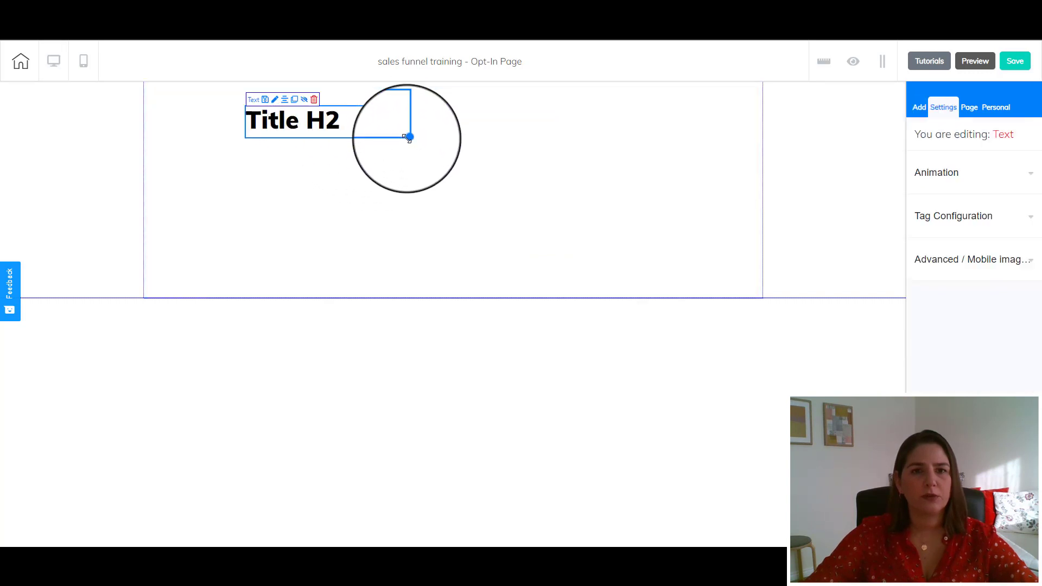
{"action": "left_click_drag", "start_coordinate": [484, 142], "coordinate": [728, 136]}
{"action": "left_click", "coordinate": [324, 120]}
{"action": "type", "text": "Ahost Tere!"}
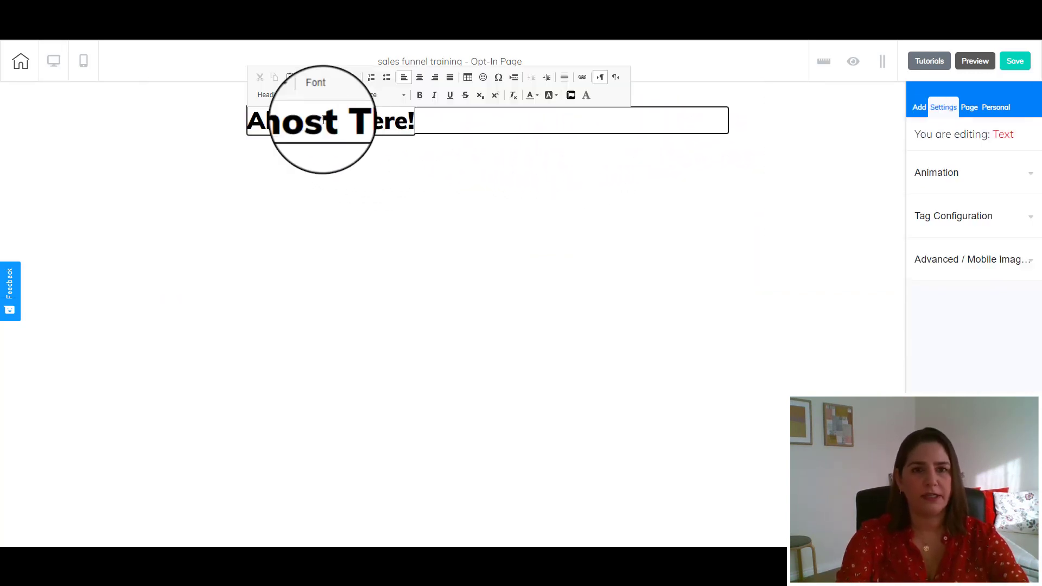
{"action": "type", "text": "Please complete the form below and gain instant access to FREE Builder"}
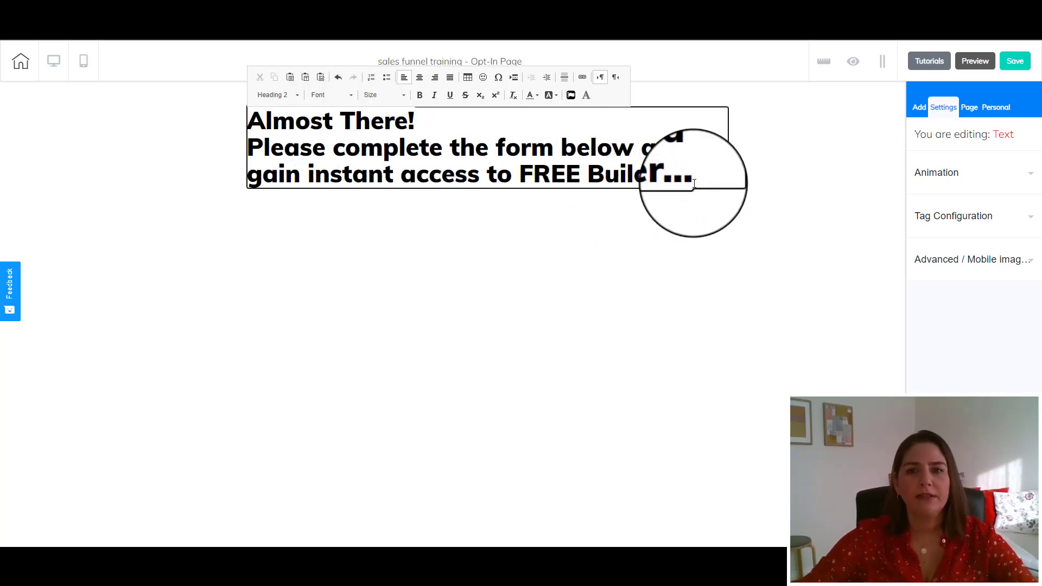
Center the whole heading text and finish editing it.
{"action": "left_click_drag", "start_coordinate": [693, 174], "coordinate": [225, 125]}
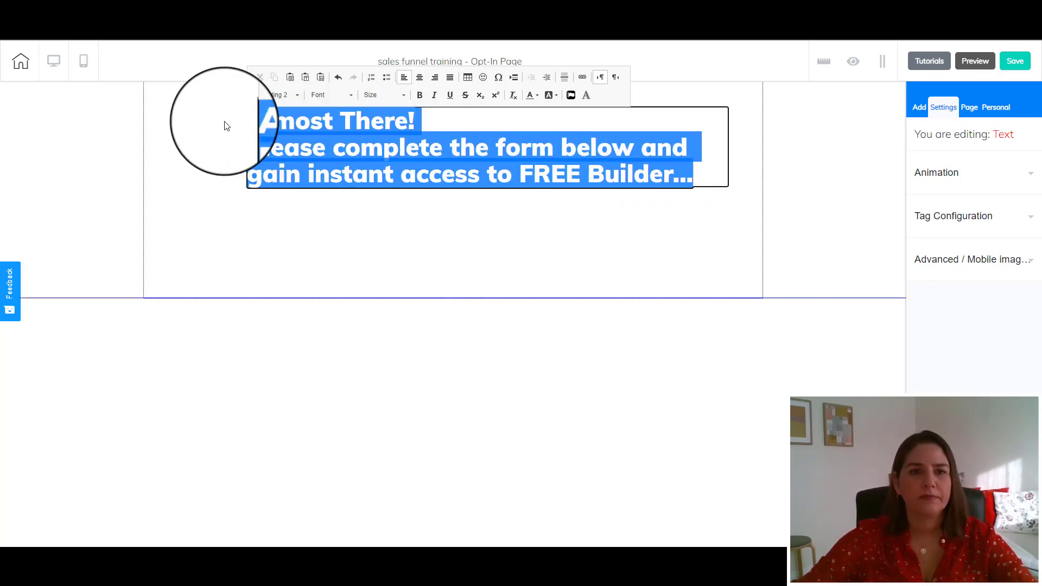
{"action": "left_click", "coordinate": [416, 83]}
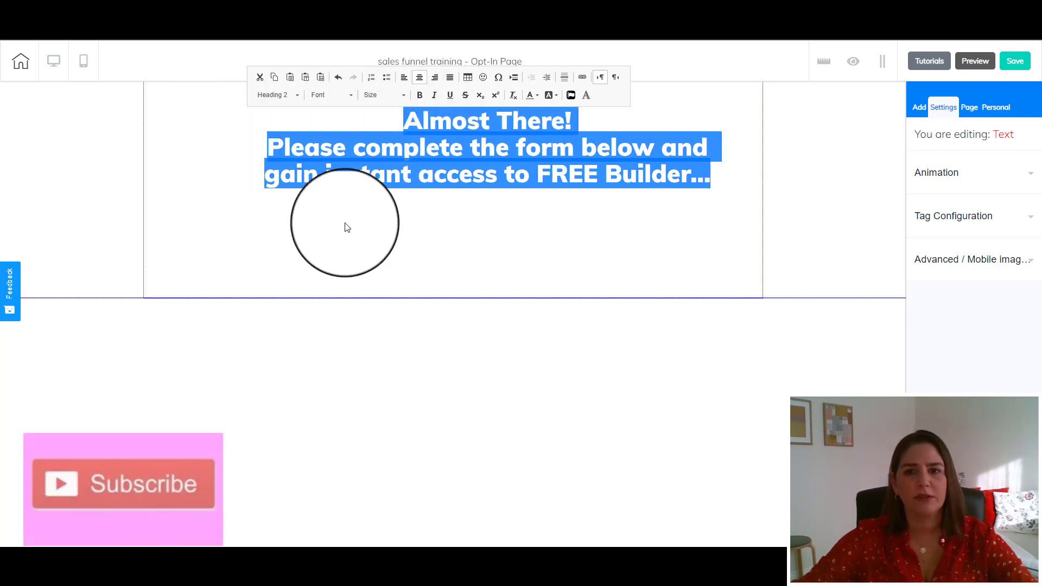
{"action": "left_click", "coordinate": [354, 226]}
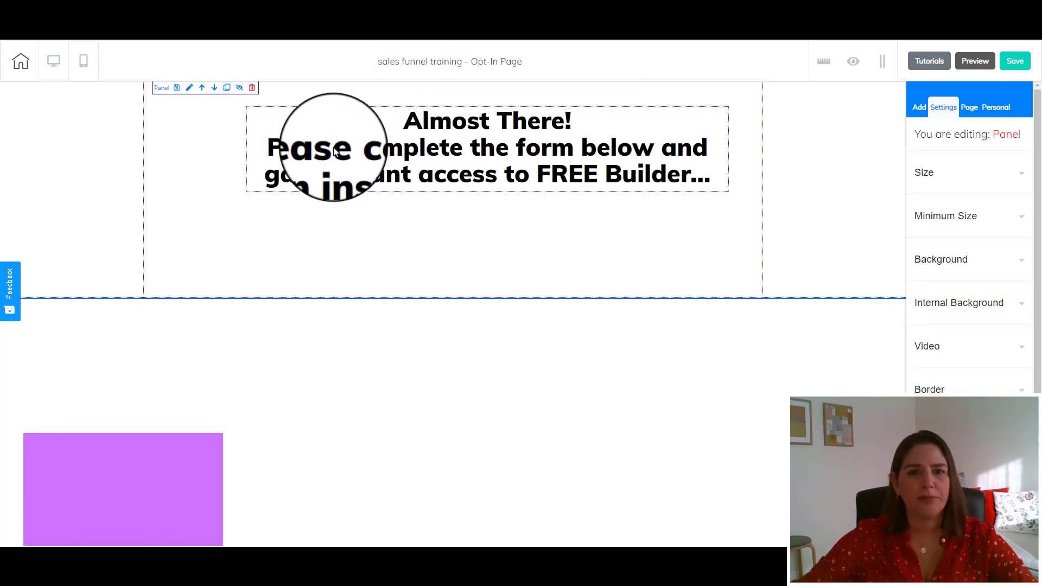
{"action": "left_click", "coordinate": [253, 120]}
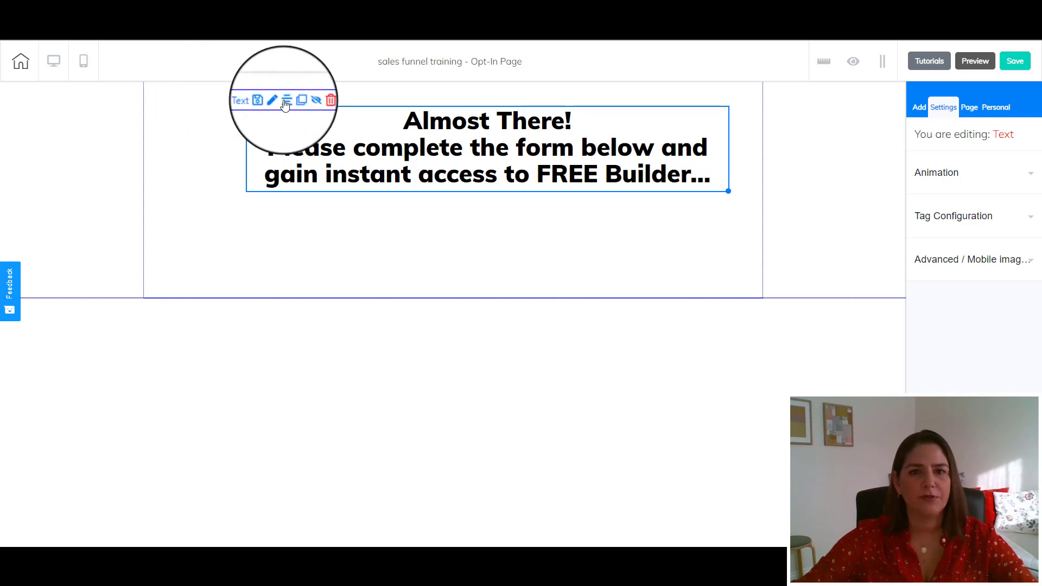
Make the section holding the heading taller, from height 400 to 838.
{"action": "left_click", "coordinate": [918, 107]}
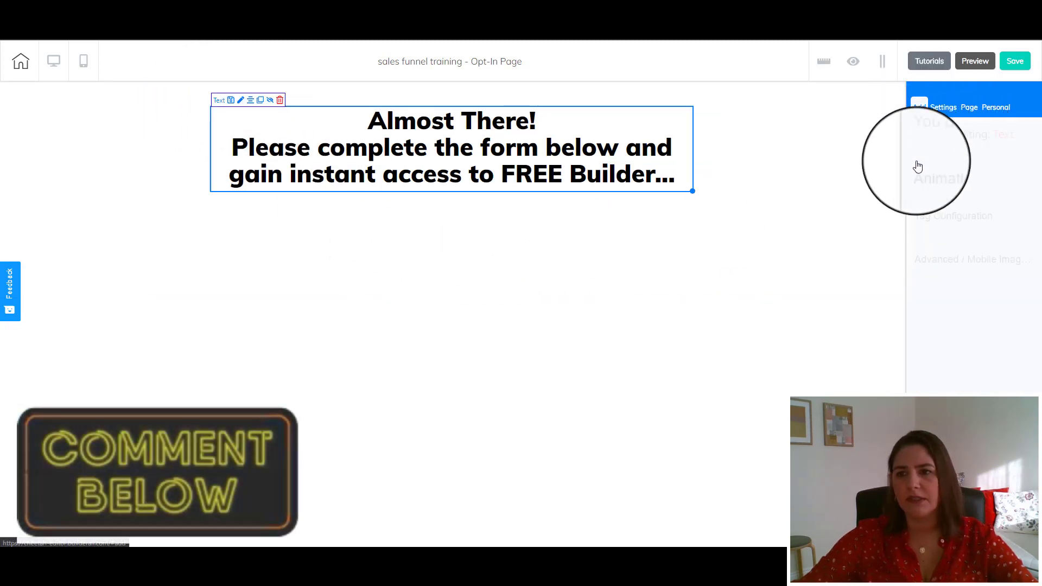
{"action": "left_click", "coordinate": [730, 226]}
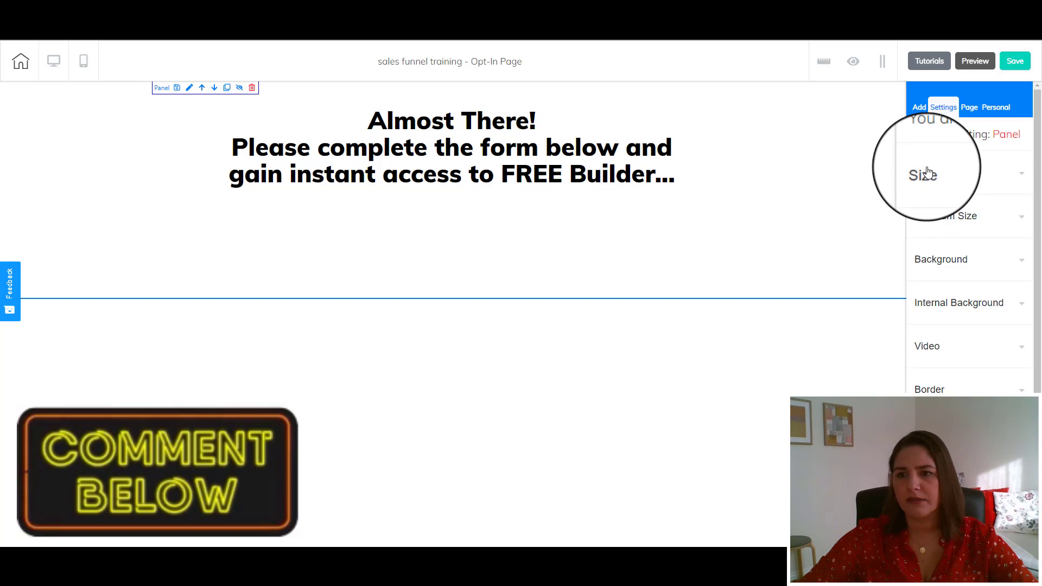
{"action": "left_click", "coordinate": [928, 186]}
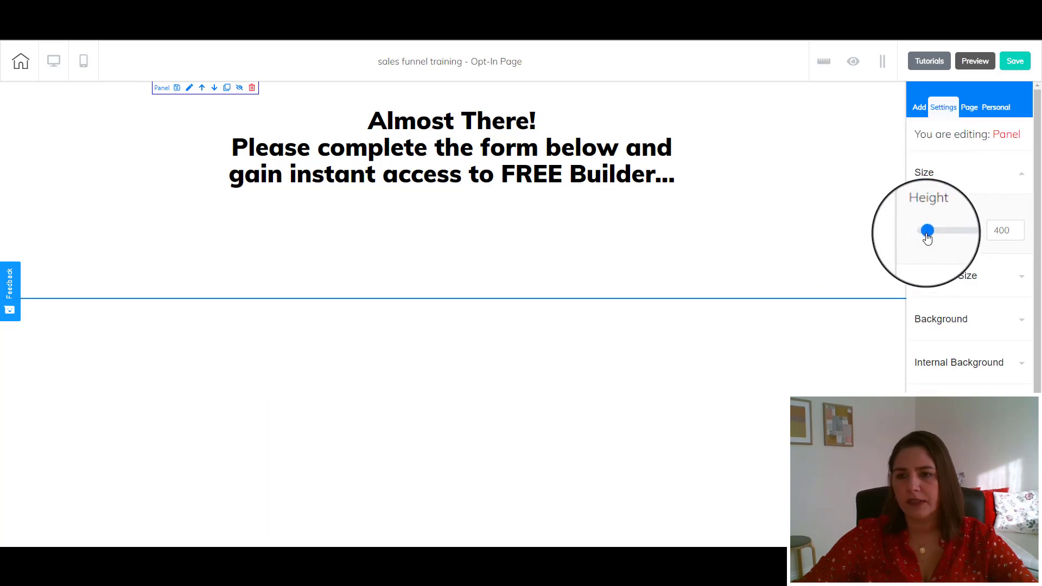
{"action": "left_click_drag", "start_coordinate": [927, 231], "coordinate": [930, 231]}
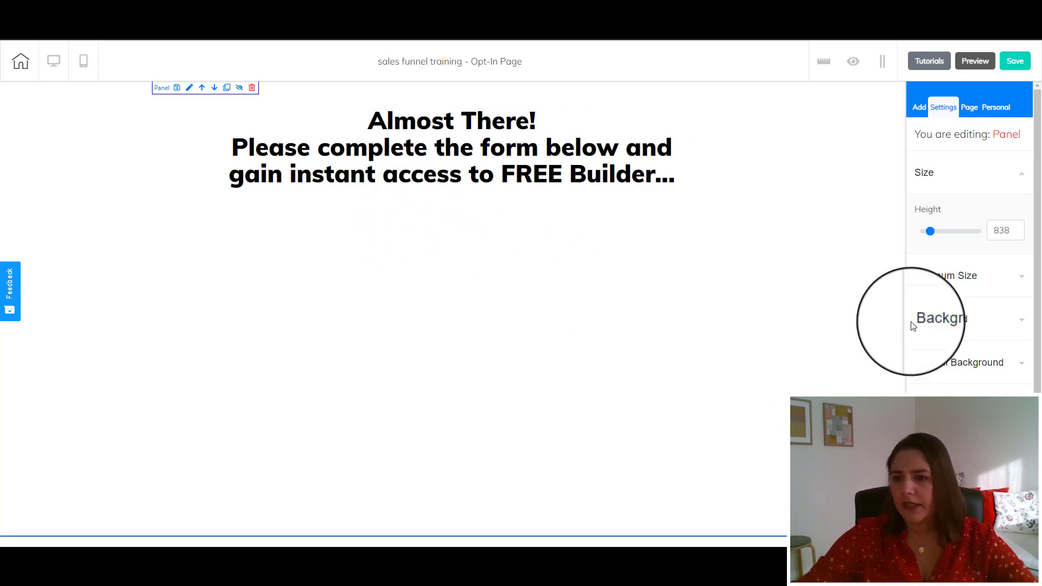
Place an email marketing signup form onto the Opt-In page from the elements list.
{"action": "left_click", "coordinate": [918, 107]}
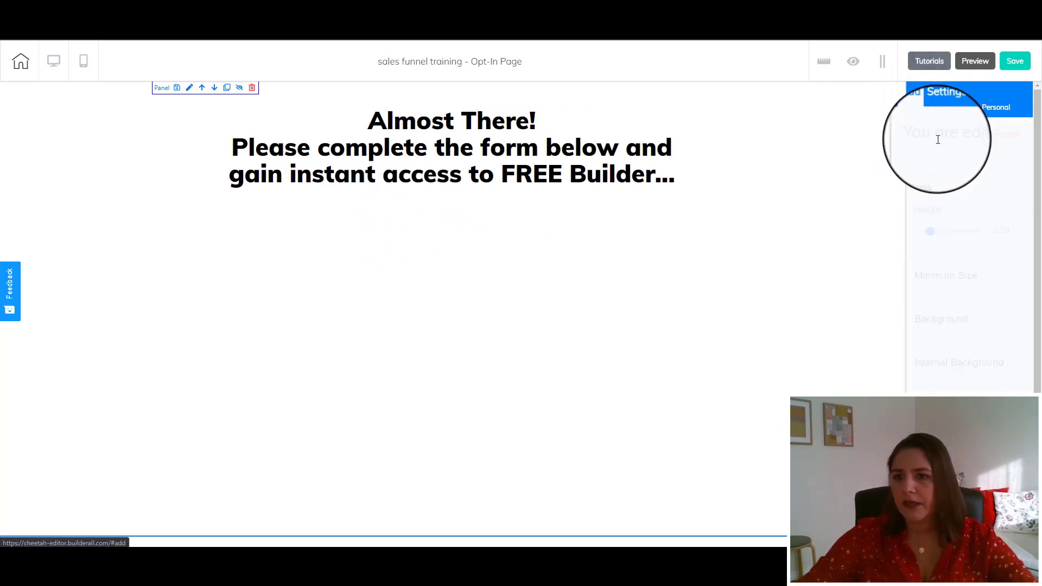
{"action": "left_click", "coordinate": [966, 161]}
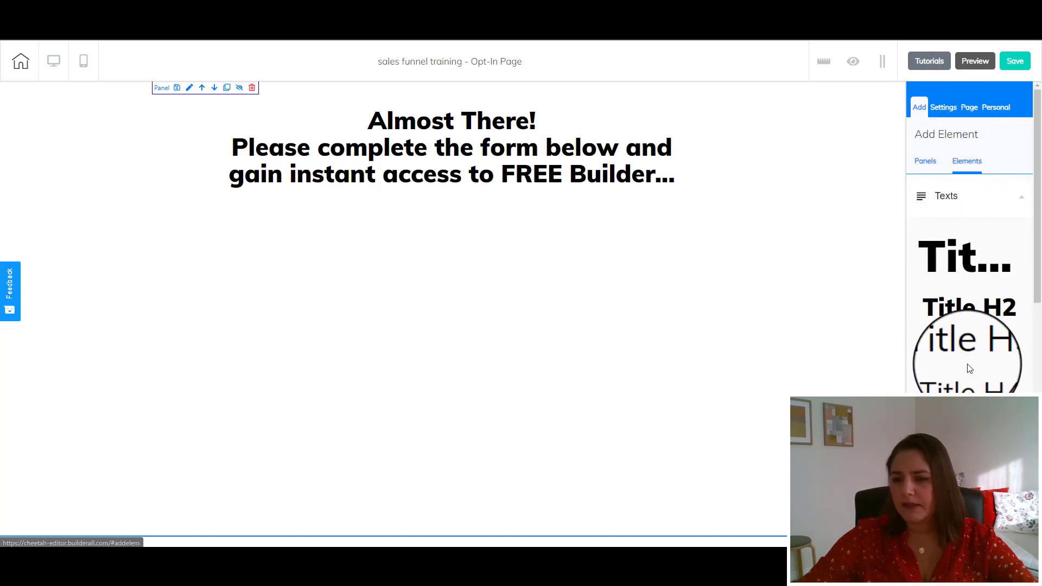
{"action": "scroll", "coordinate": [968, 369], "scroll_direction": "down", "scroll_amount": 3}
{"action": "scroll", "coordinate": [966, 368], "scroll_direction": "down", "scroll_amount": 2}
{"action": "scroll", "coordinate": [936, 308], "scroll_direction": "down", "scroll_amount": 2}
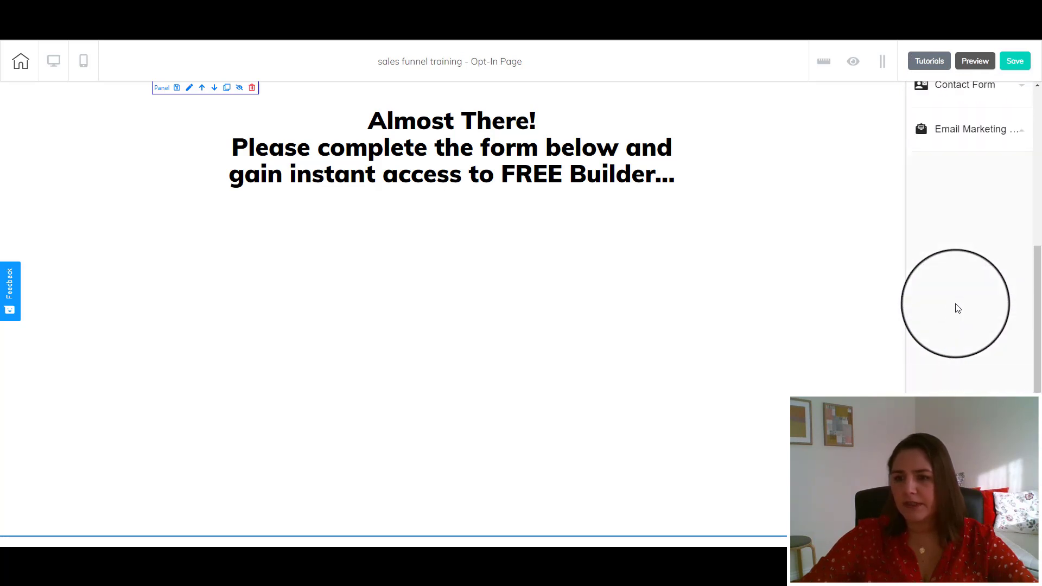
{"action": "scroll", "coordinate": [958, 308], "scroll_direction": "down", "scroll_amount": 2}
{"action": "scroll", "coordinate": [952, 301], "scroll_direction": "down", "scroll_amount": 3}
{"action": "scroll", "coordinate": [950, 302], "scroll_direction": "up", "scroll_amount": 2}
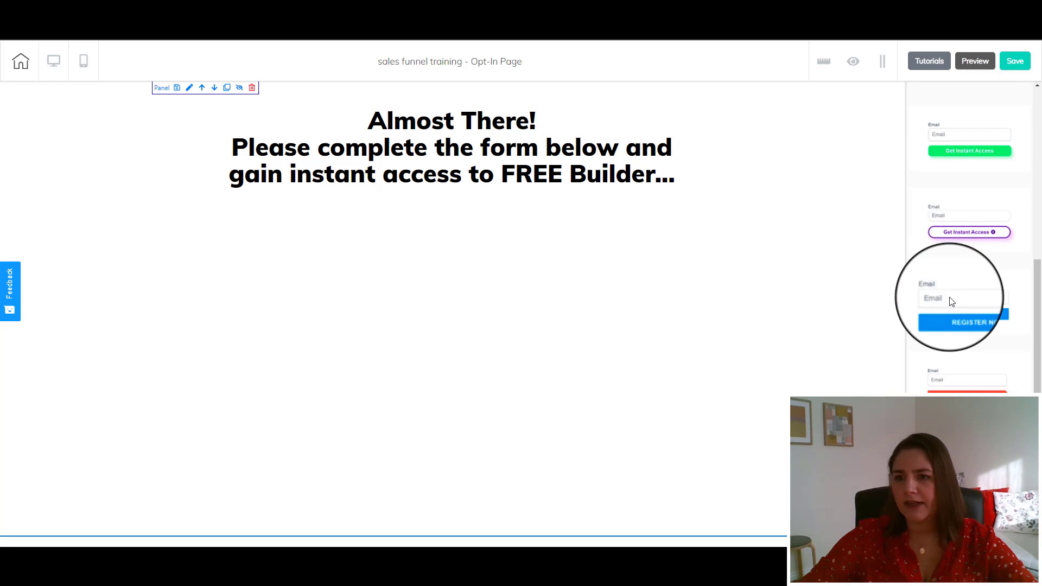
{"action": "scroll", "coordinate": [950, 301], "scroll_direction": "up", "scroll_amount": 2}
{"action": "scroll", "coordinate": [949, 297], "scroll_direction": "up", "scroll_amount": 2}
{"action": "scroll", "coordinate": [951, 298], "scroll_direction": "down", "scroll_amount": 1}
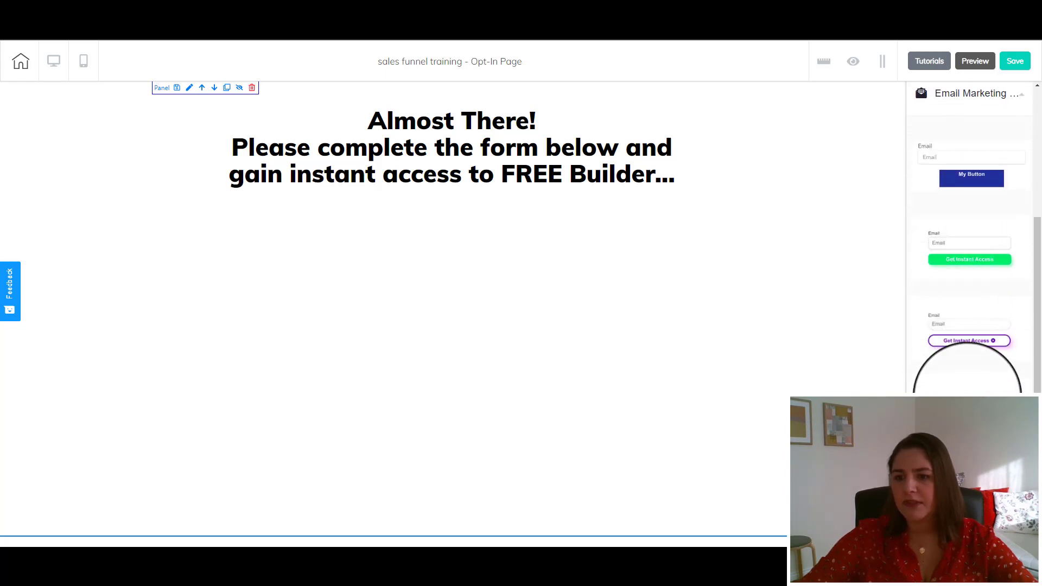
{"action": "left_click_drag", "start_coordinate": [936, 401], "coordinate": [377, 300]}
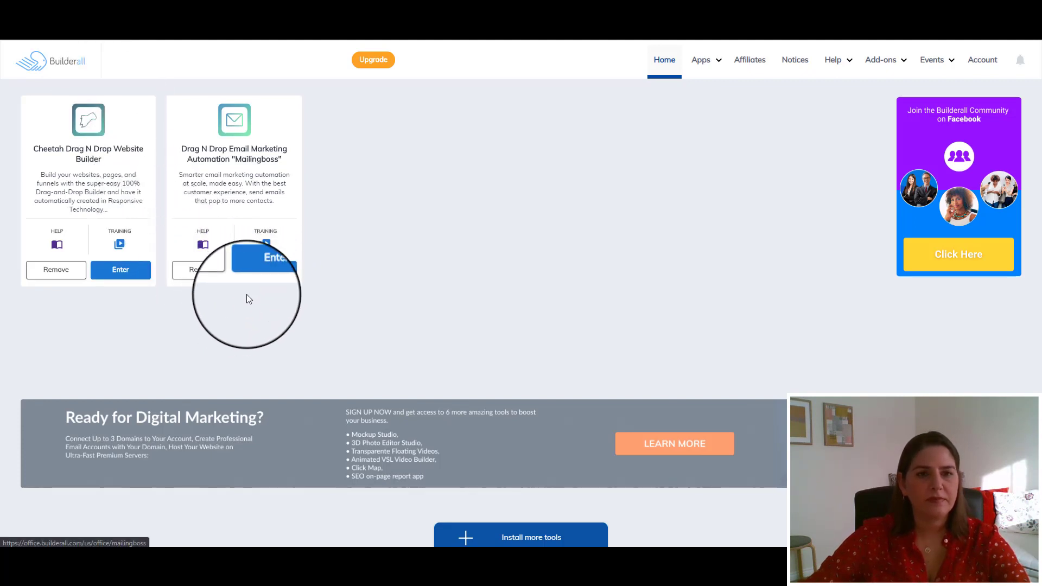
Enter MailingBoss from the dashboard and complete the welcome setup with first and last name.
{"action": "left_click", "coordinate": [261, 275]}
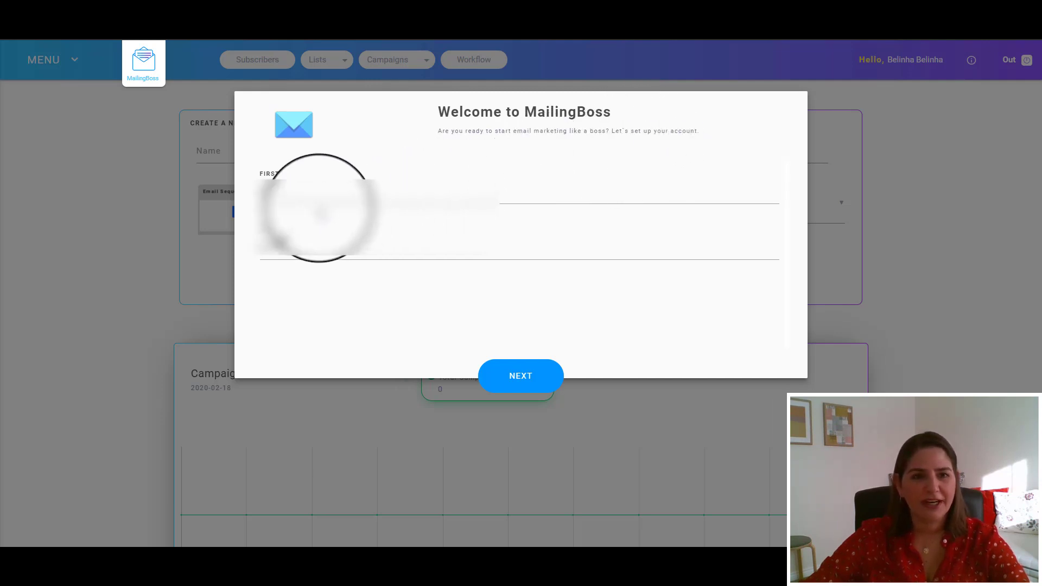
{"action": "left_click", "coordinate": [281, 245]}
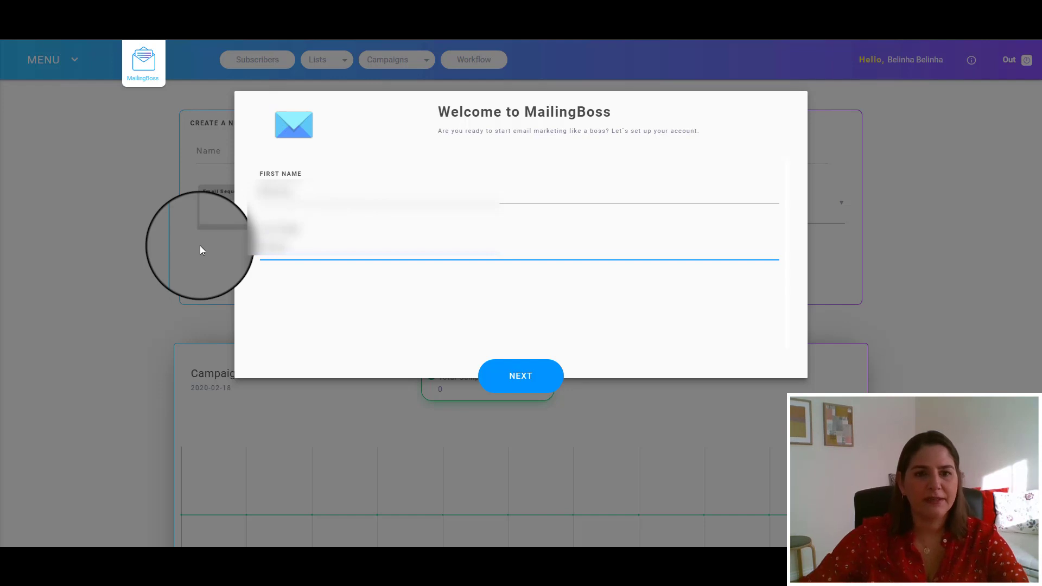
{"action": "left_click", "coordinate": [523, 375]}
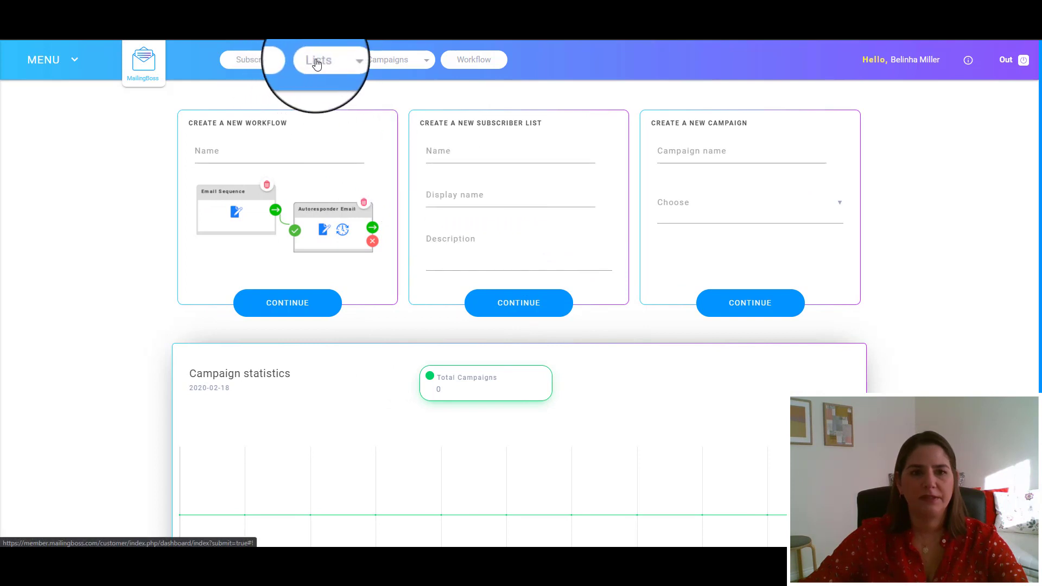
Name and save the 'sales funnel training' subscriber list and view its fields.
{"action": "left_click", "coordinate": [427, 153]}
{"action": "type", "text": "sales funnel training"}
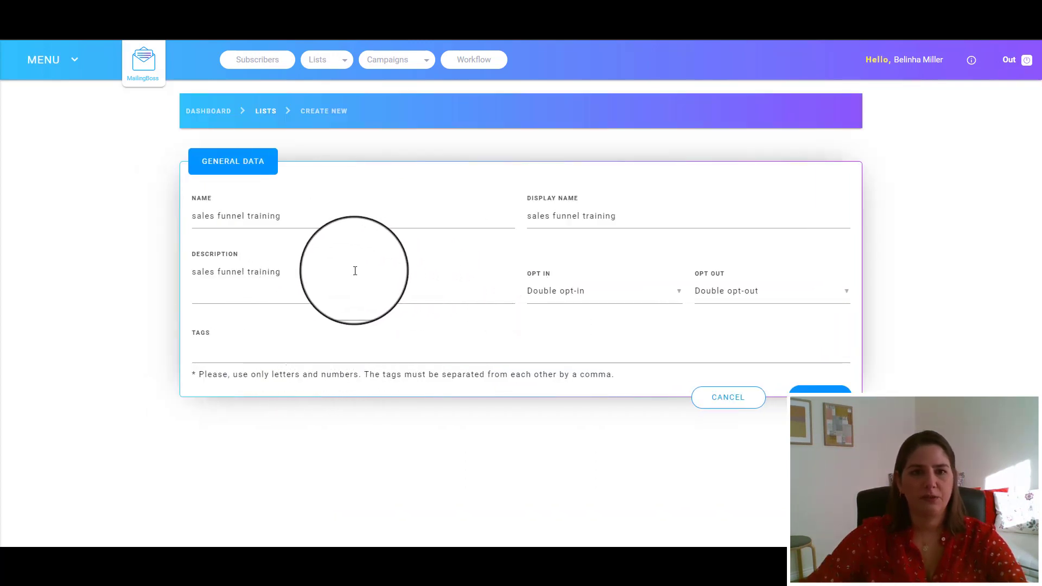
{"action": "left_click", "coordinate": [819, 394]}
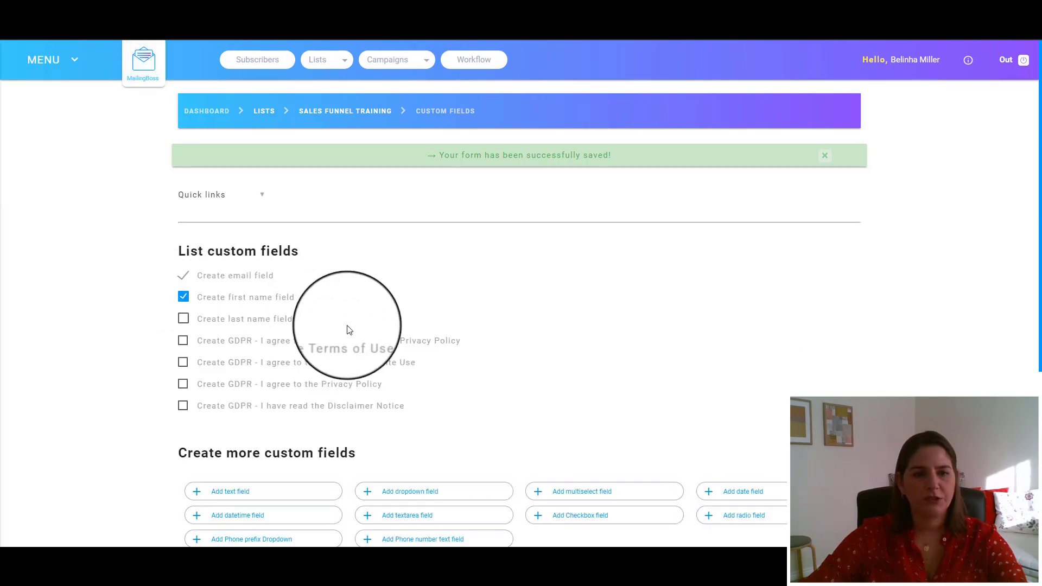
{"action": "scroll", "coordinate": [350, 330], "scroll_direction": "down", "scroll_amount": 4}
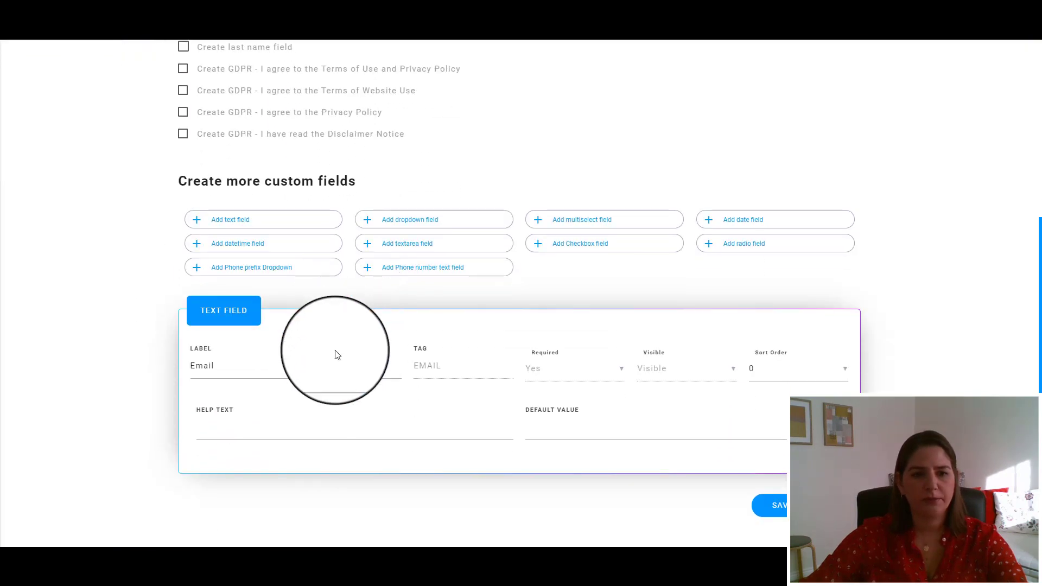
{"action": "left_click", "coordinate": [461, 196]}
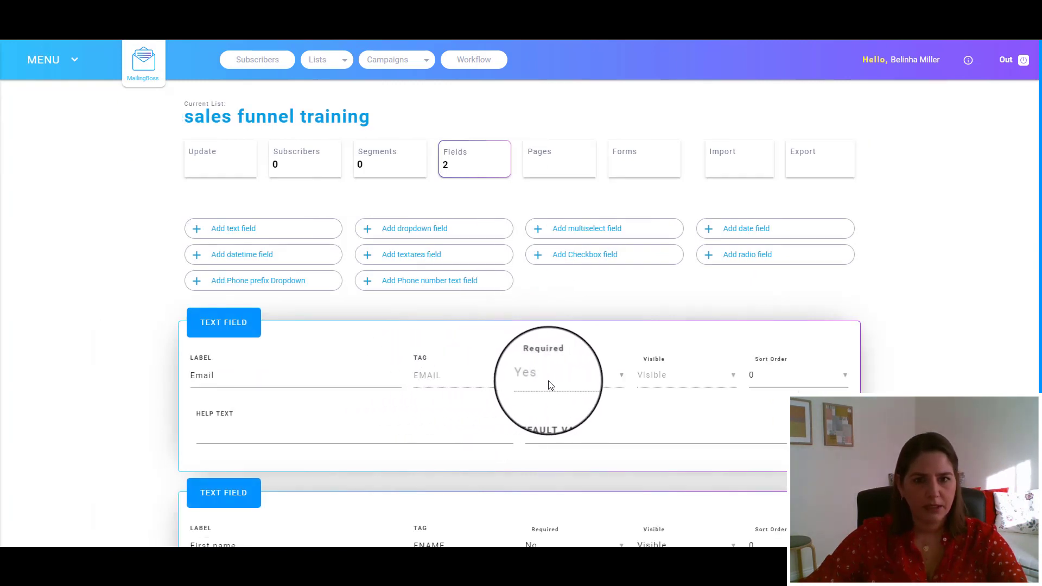
{"action": "scroll", "coordinate": [643, 412], "scroll_direction": "down", "scroll_amount": 1}
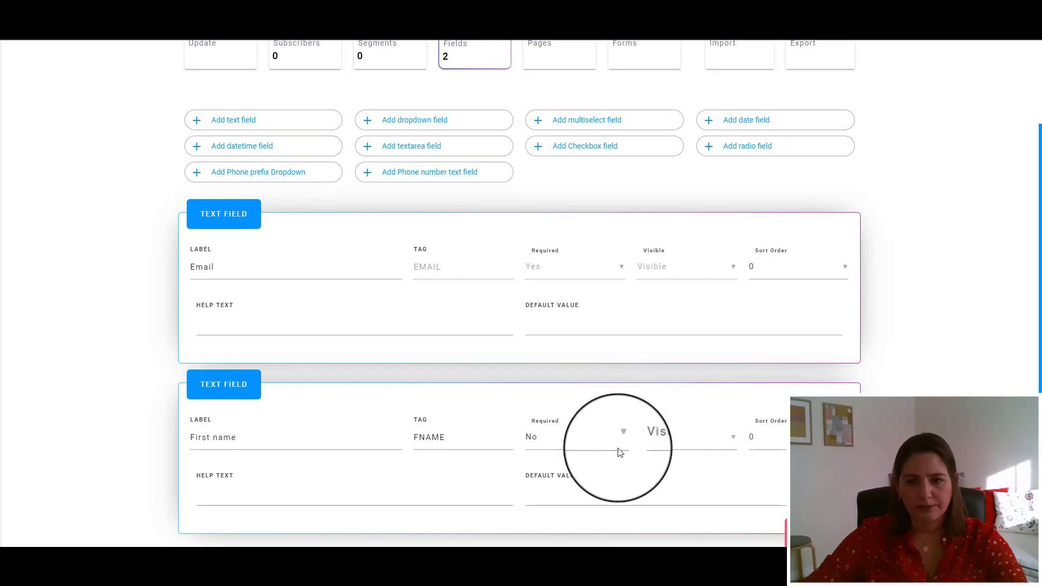
Make First name required and set Email to sort order 2 so First name comes first.
{"action": "left_click", "coordinate": [540, 444]}
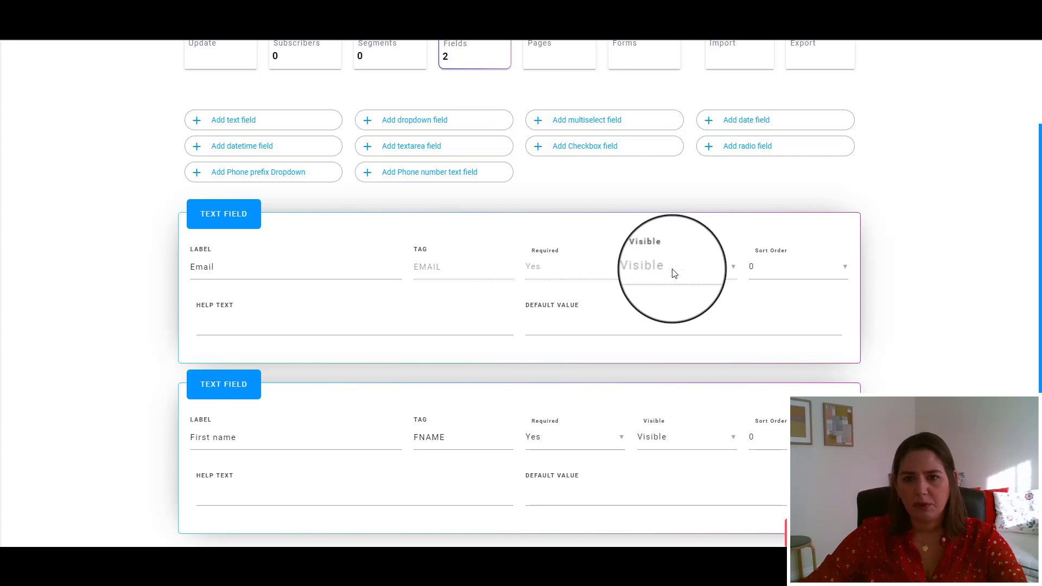
{"action": "left_click", "coordinate": [763, 275]}
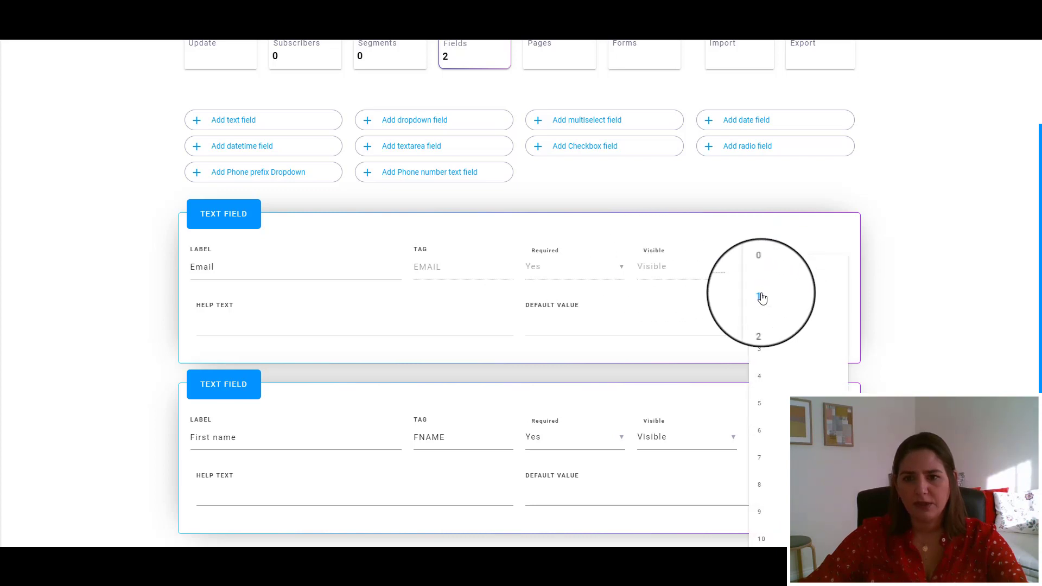
{"action": "left_click", "coordinate": [762, 298]}
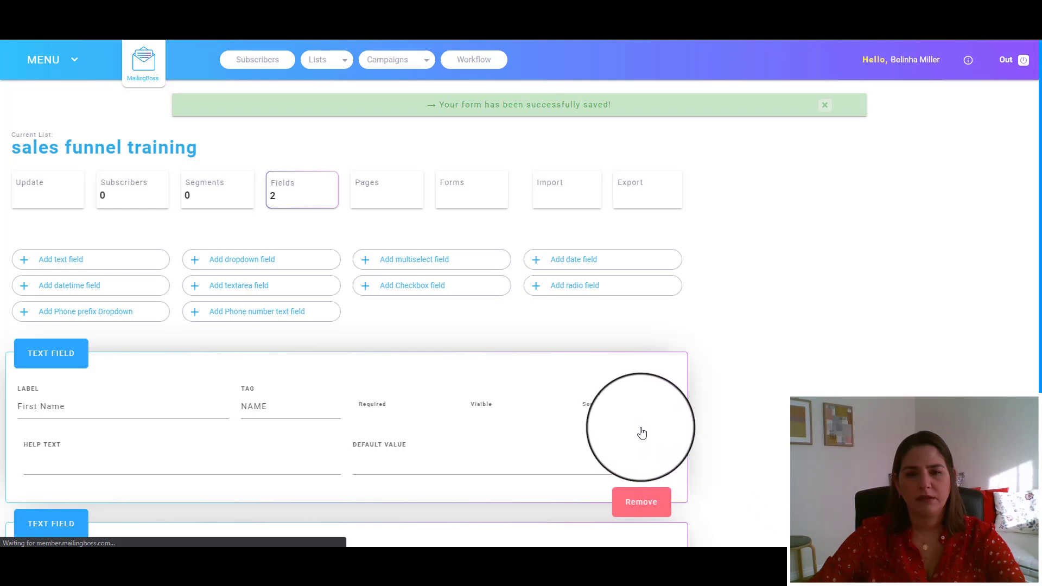
{"action": "scroll", "coordinate": [618, 415], "scroll_direction": "down", "scroll_amount": 2}
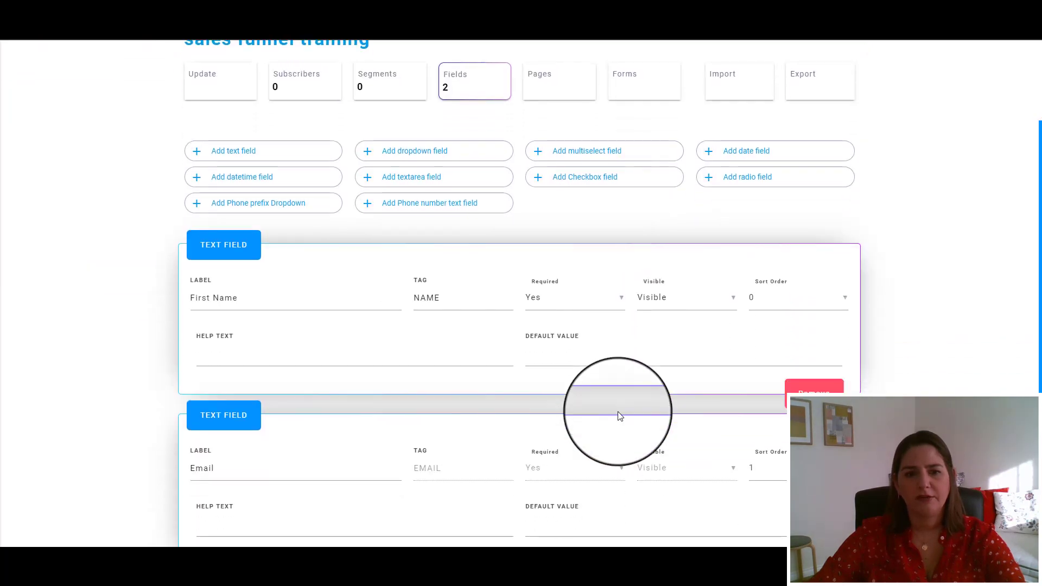
{"action": "scroll", "coordinate": [617, 411], "scroll_direction": "down", "scroll_amount": 1}
{"action": "scroll", "coordinate": [617, 411], "scroll_direction": "up", "scroll_amount": 3}
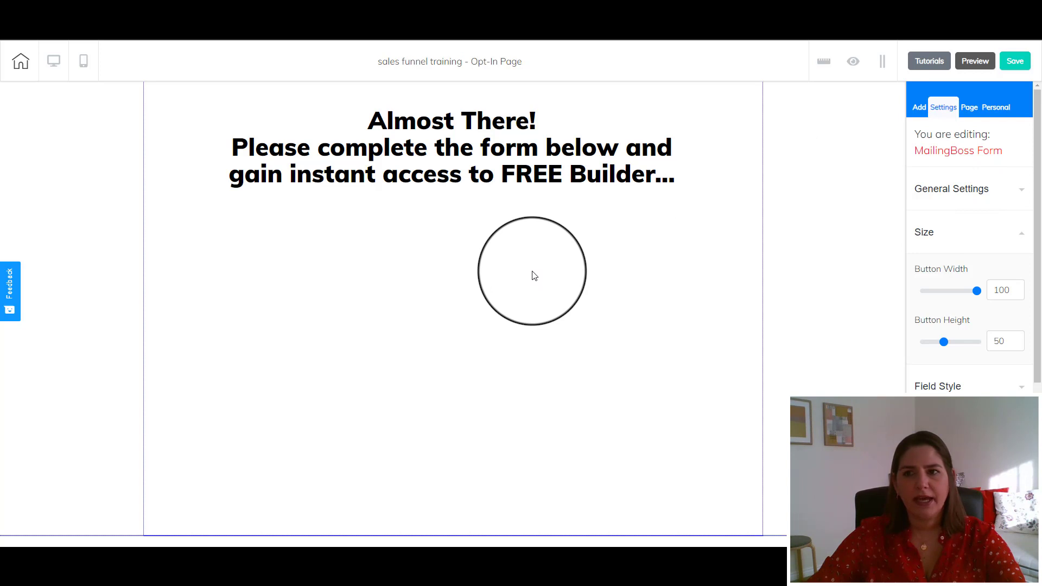
Link the widened form to the sales funnel training list, set the button headline to GIVE ME ACCESS NOW!, and return to My pages.
{"action": "left_click", "coordinate": [919, 107]}
{"action": "scroll", "coordinate": [959, 336], "scroll_direction": "down", "scroll_amount": 3}
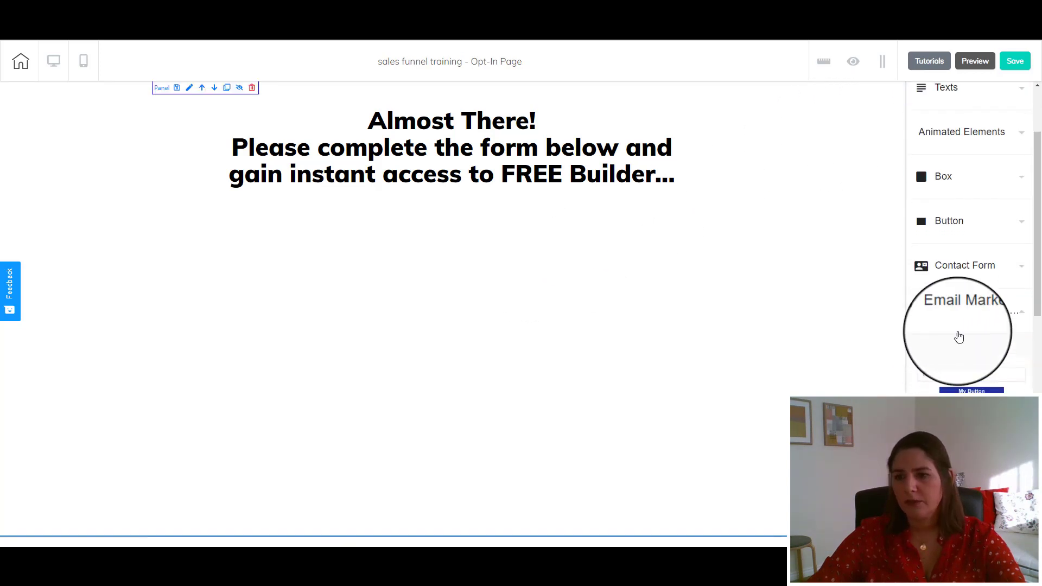
{"action": "scroll", "coordinate": [948, 377], "scroll_direction": "down", "scroll_amount": 3}
{"action": "scroll", "coordinate": [948, 377], "scroll_direction": "down", "scroll_amount": 3}
{"action": "mouse_move", "coordinate": [963, 306]}
{"action": "left_mouse_down"}
{"action": "mouse_move", "coordinate": [763, 318]}
{"action": "mouse_move", "coordinate": [368, 290]}
{"action": "left_mouse_up"}
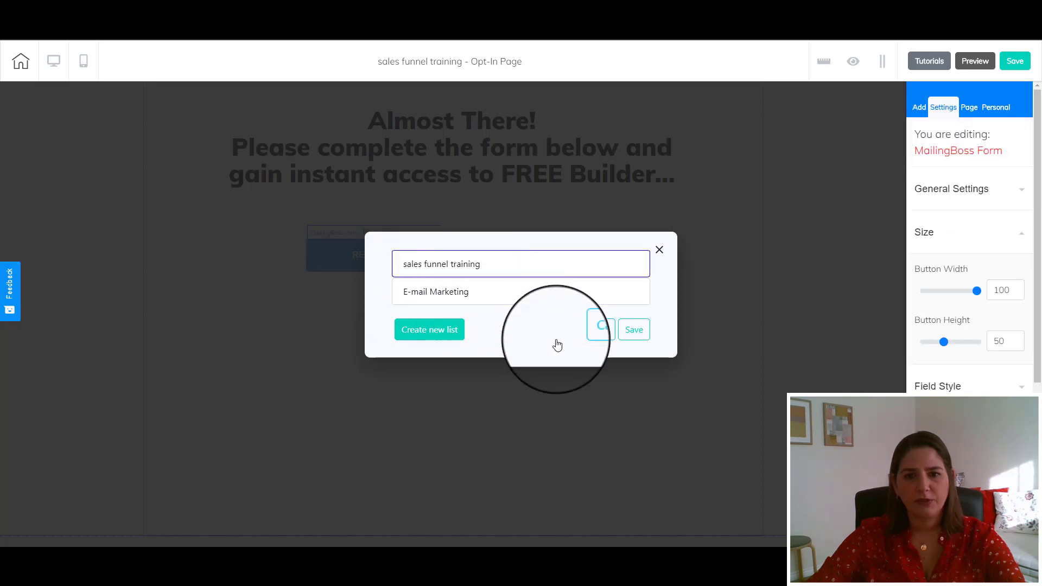
{"action": "left_click", "coordinate": [634, 330]}
{"action": "left_click_drag", "start_coordinate": [469, 329], "coordinate": [605, 328]}
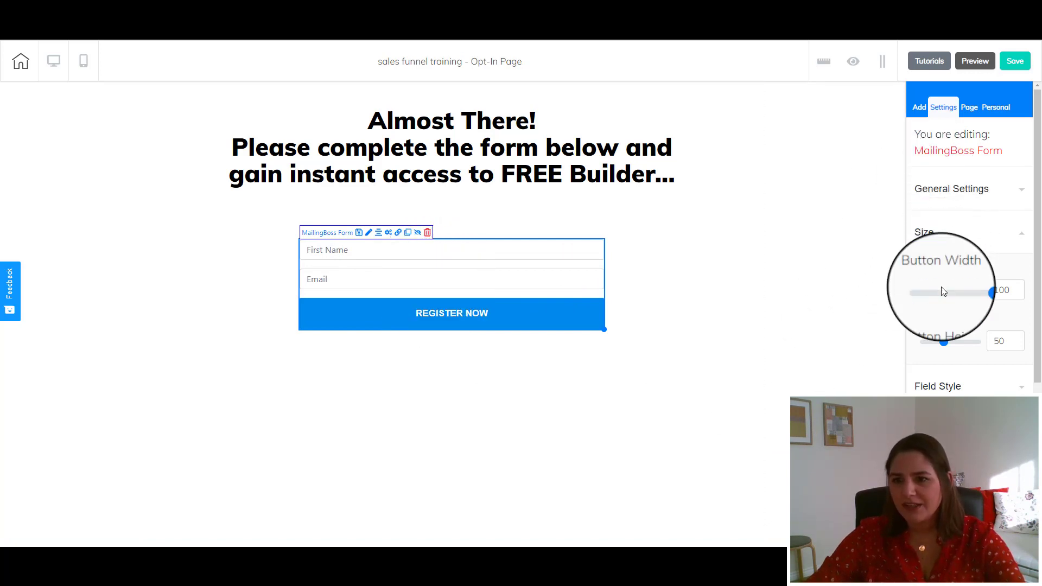
{"action": "scroll", "coordinate": [938, 392], "scroll_direction": "down", "scroll_amount": 2}
{"action": "scroll", "coordinate": [944, 382], "scroll_direction": "down", "scroll_amount": 1}
{"action": "scroll", "coordinate": [939, 326], "scroll_direction": "down", "scroll_amount": 1}
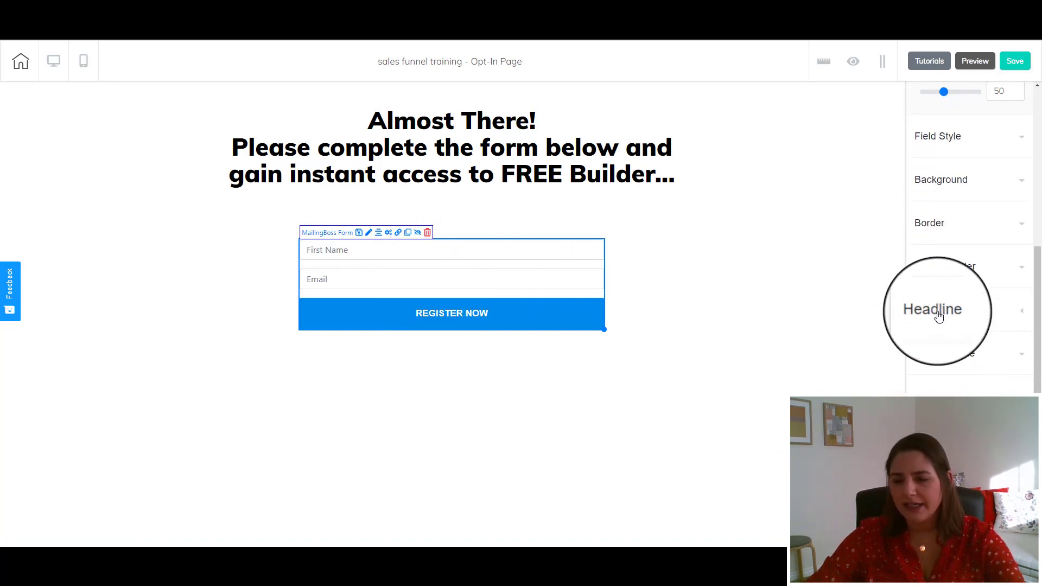
{"action": "left_click", "coordinate": [939, 318]}
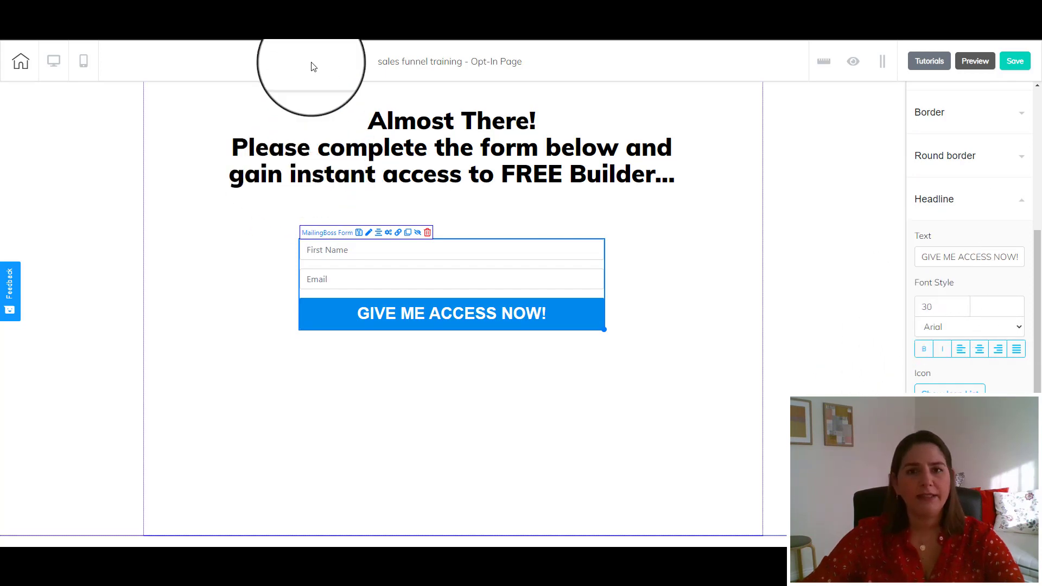
{"action": "left_click", "coordinate": [290, 8]}
Create the BPage and add a blank panel holding a Title H1 heading.
{"action": "left_click", "coordinate": [721, 226]}
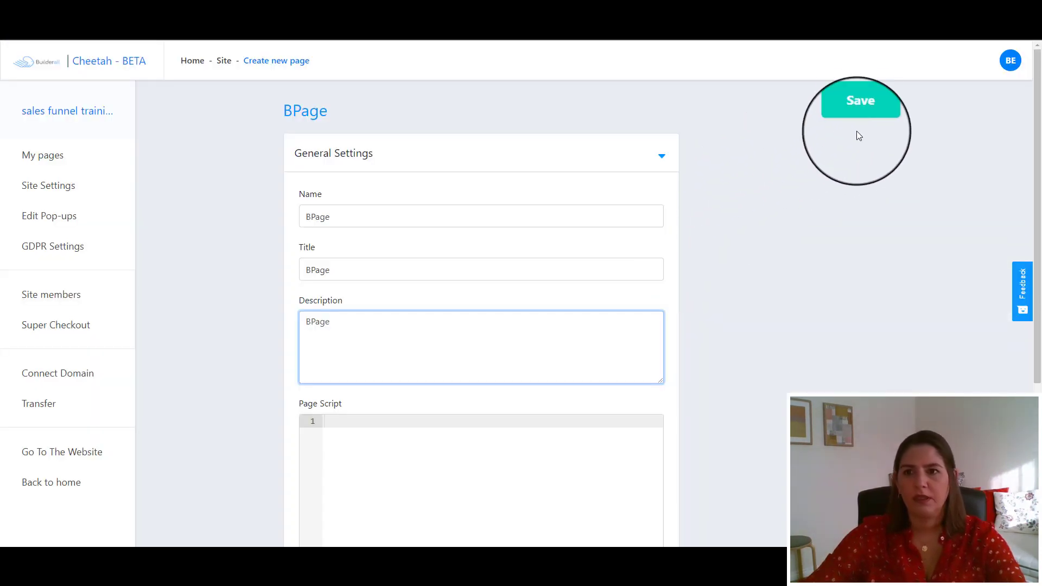
{"action": "left_click", "coordinate": [866, 118]}
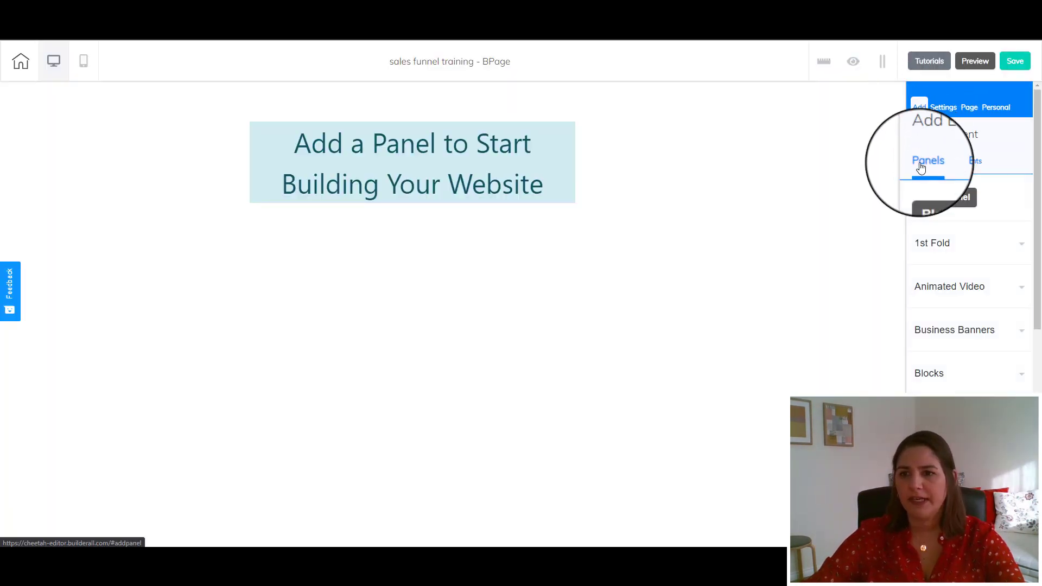
{"action": "left_click", "coordinate": [942, 199]}
{"action": "left_click", "coordinate": [953, 167]}
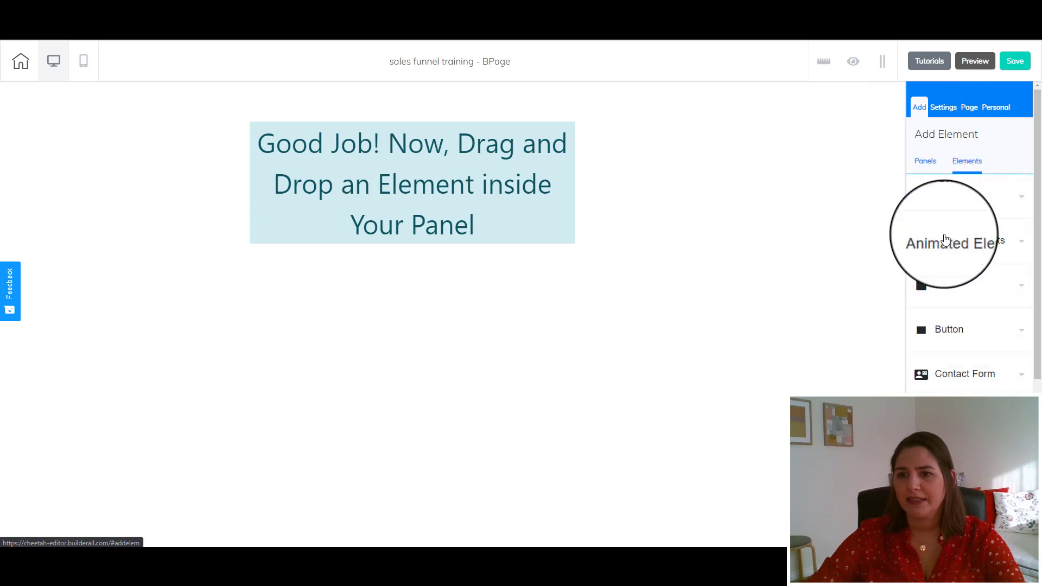
{"action": "left_click", "coordinate": [936, 195]}
{"action": "mouse_move", "coordinate": [966, 256]}
{"action": "left_mouse_down"}
{"action": "mouse_move", "coordinate": [435, 195]}
{"action": "mouse_move", "coordinate": [450, 208]}
{"action": "mouse_move", "coordinate": [556, 188]}
{"action": "mouse_move", "coordinate": [625, 173]}
{"action": "mouse_move", "coordinate": [644, 155]}
{"action": "left_mouse_up"}
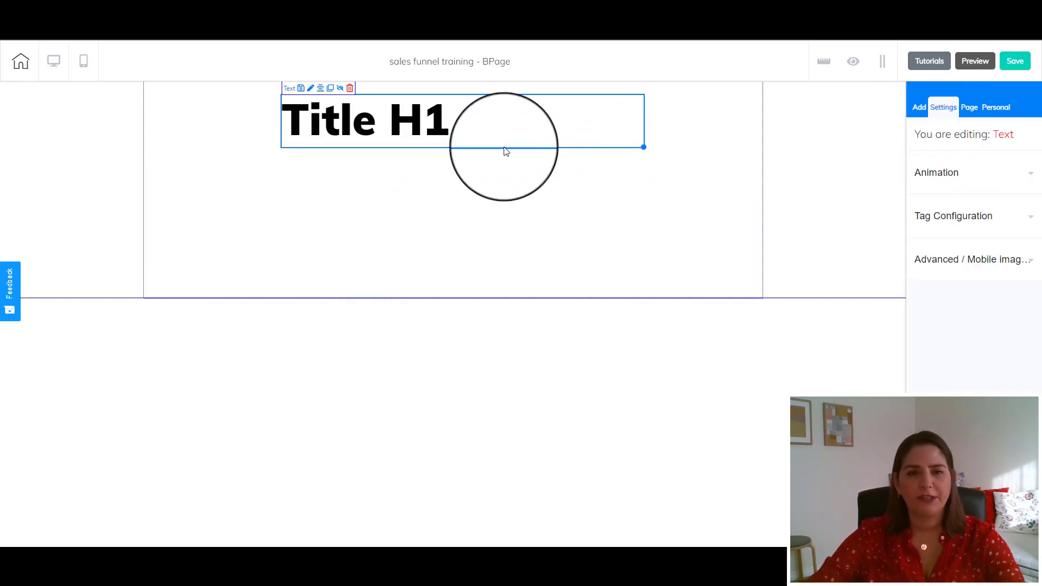
Replace the heading text with 'IMPORTANT! Watch This Video First....' and centre it on the page.
{"action": "left_click", "coordinate": [456, 122]}
{"action": "left_click", "coordinate": [455, 122]}
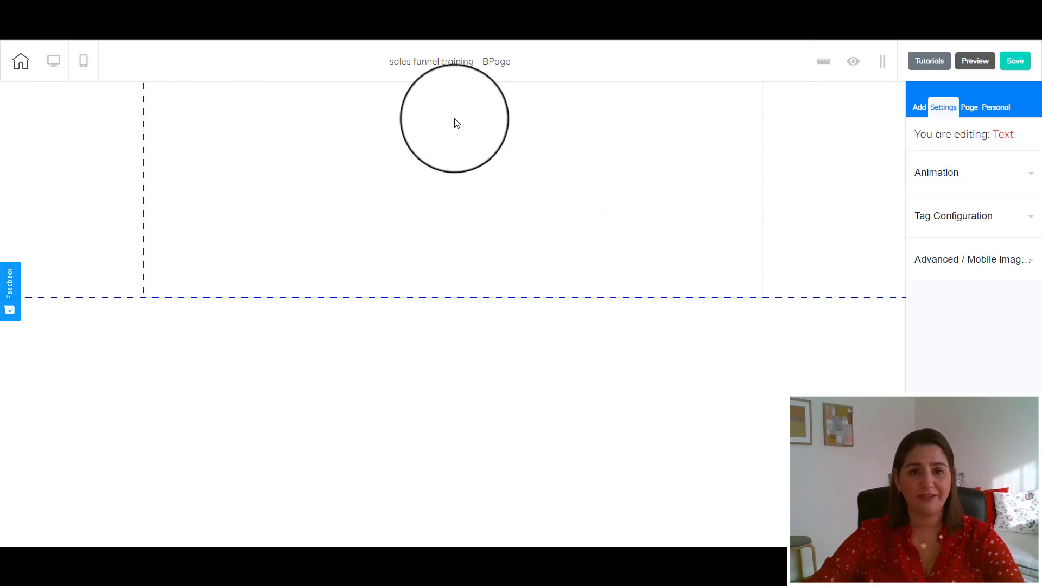
{"action": "triple_click", "coordinate": [461, 128]}
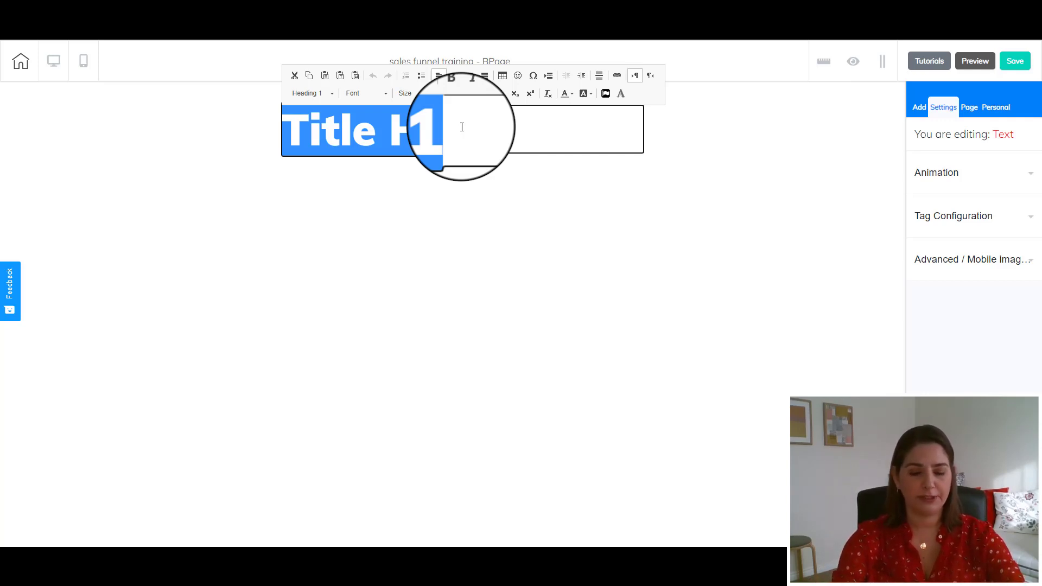
{"action": "type", "text": "IMPORTANT! Watch"}
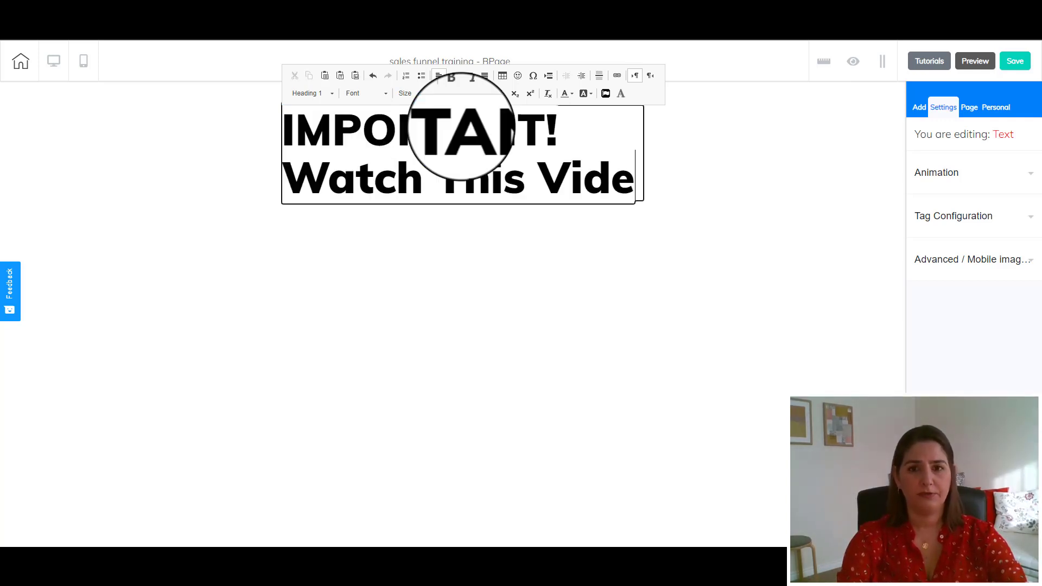
{"action": "type", "text": "o First...."}
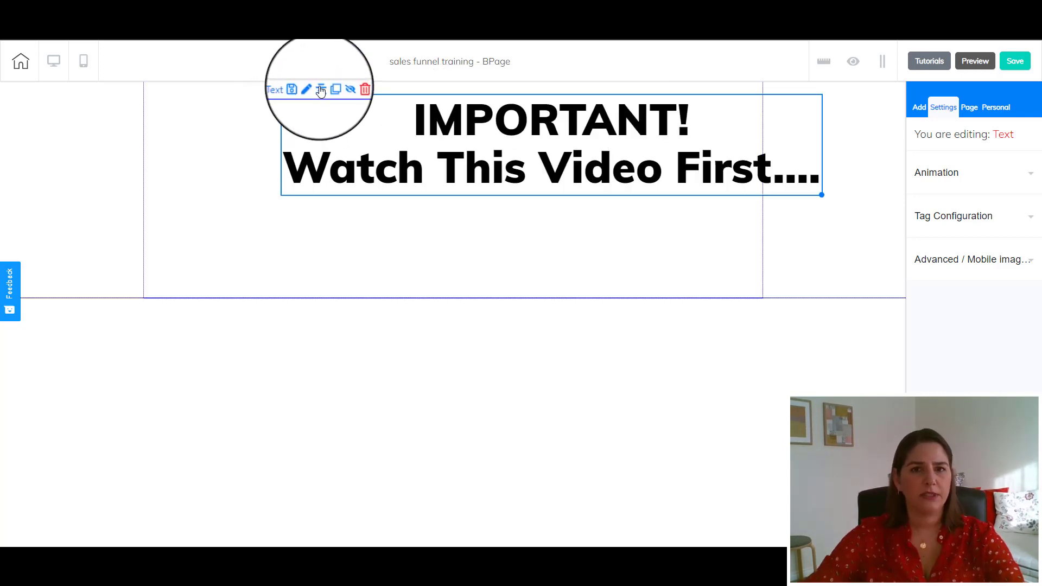
{"action": "left_click", "coordinate": [321, 91]}
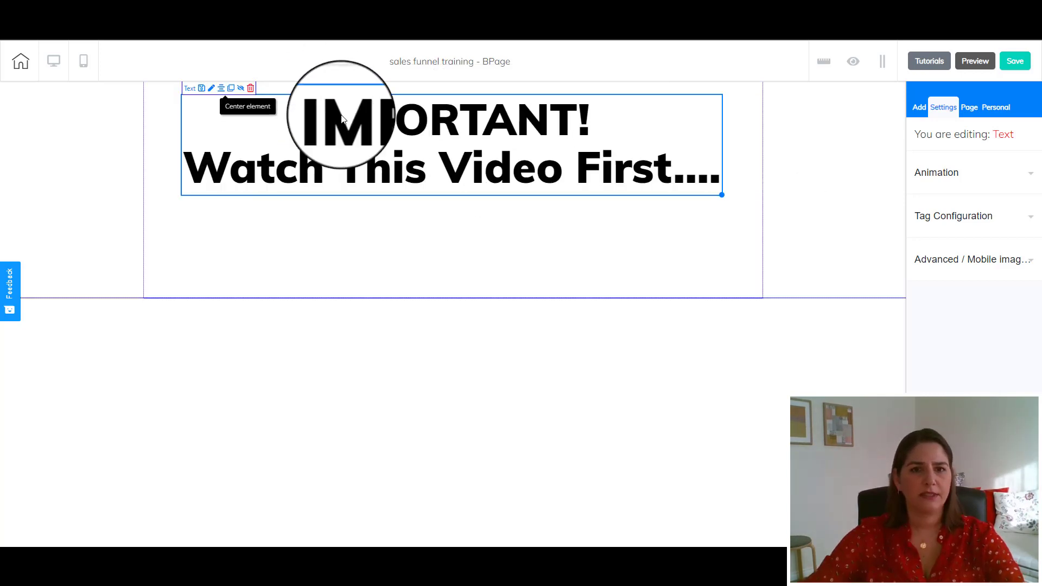
{"action": "left_click", "coordinate": [686, 268]}
{"action": "left_click", "coordinate": [919, 108]}
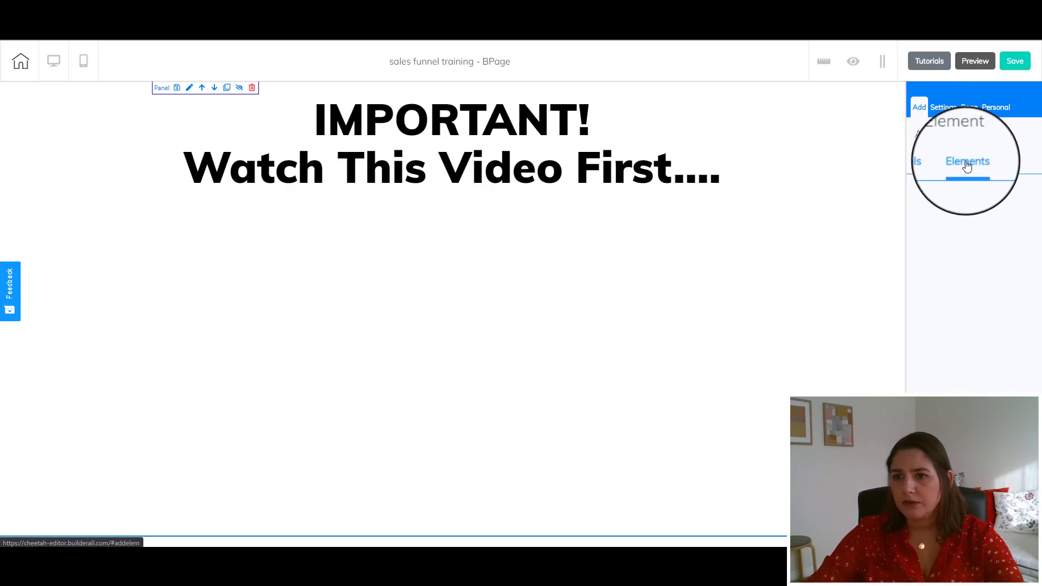
{"action": "scroll", "coordinate": [968, 244], "scroll_direction": "down", "scroll_amount": 10}
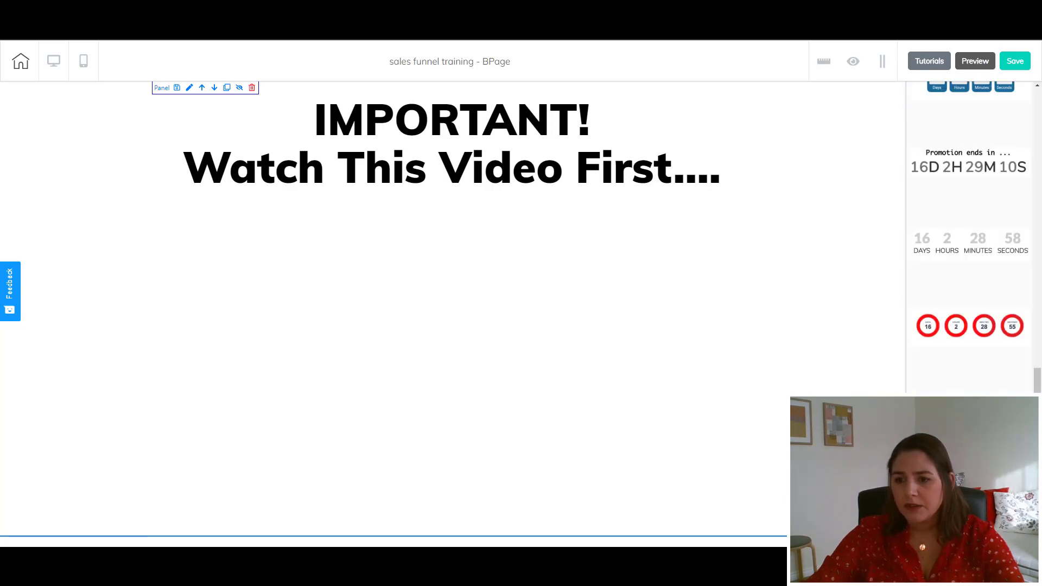
{"action": "scroll", "coordinate": [967, 244], "scroll_direction": "down", "scroll_amount": 5}
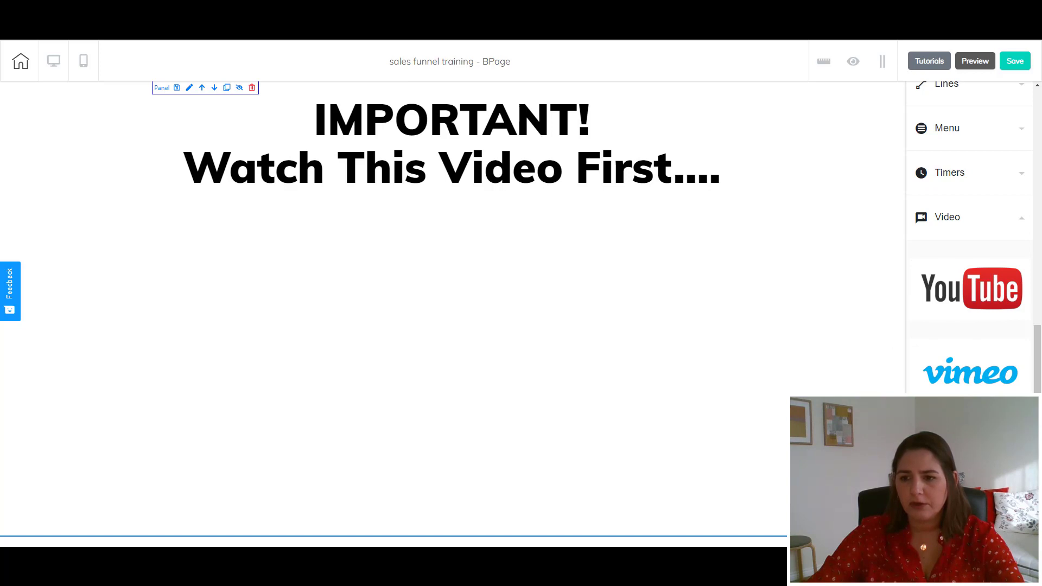
Place a Vimeo video below the headline, enlarge it to about 670 wide and centre it.
{"action": "mouse_move", "coordinate": [980, 376]}
{"action": "left_mouse_down"}
{"action": "mouse_move", "coordinate": [370, 262]}
{"action": "mouse_move", "coordinate": [384, 276]}
{"action": "left_mouse_up"}
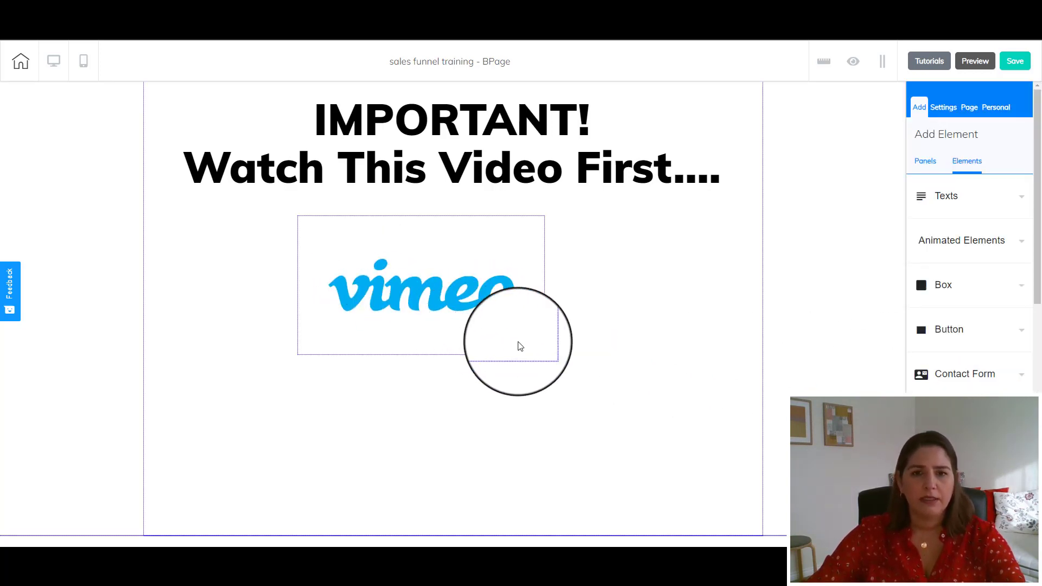
{"action": "left_click", "coordinate": [519, 306]}
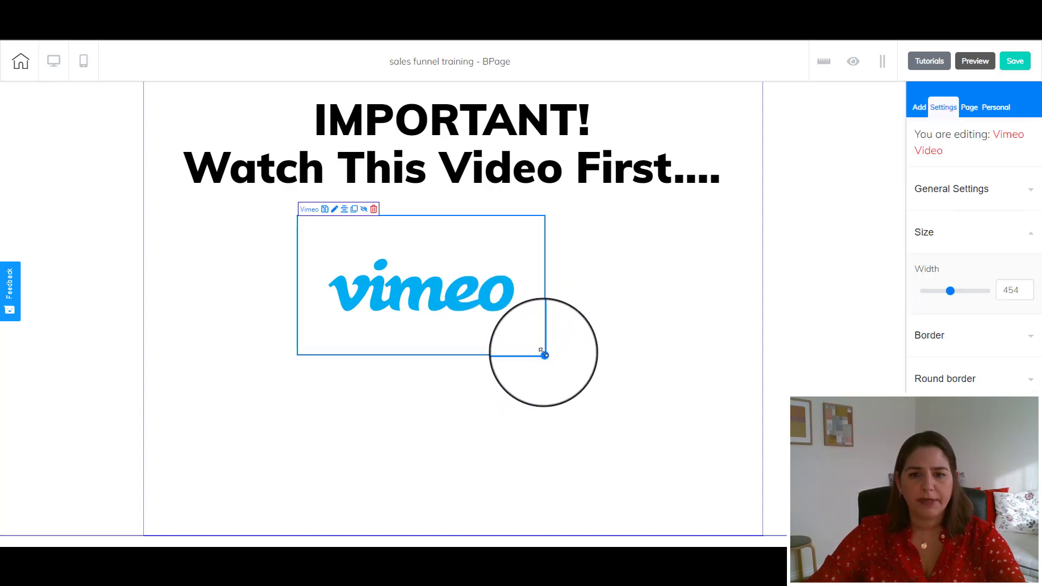
{"action": "left_click_drag", "start_coordinate": [544, 355], "coordinate": [661, 421]}
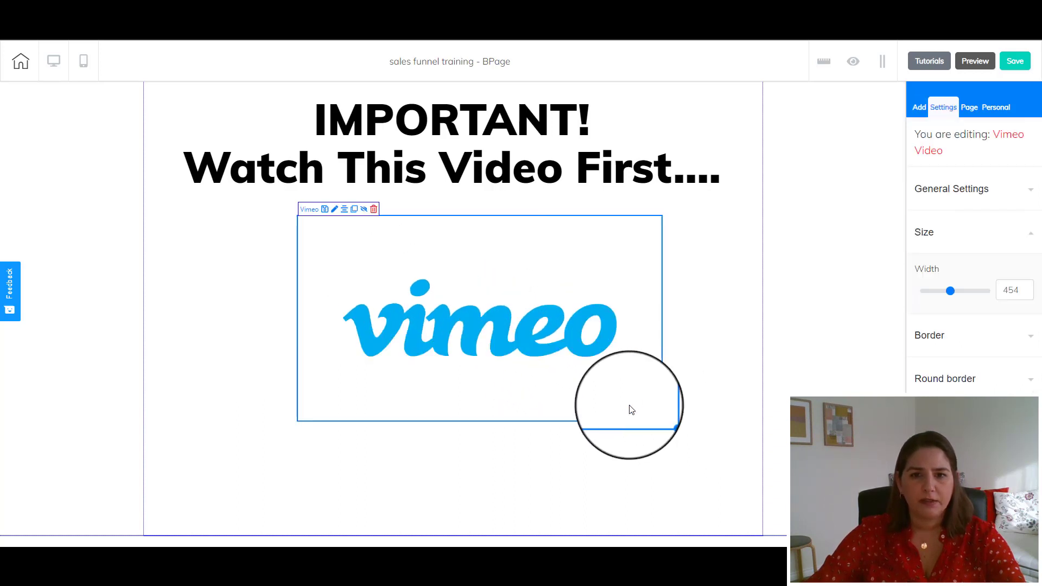
{"action": "left_click", "coordinate": [348, 214]}
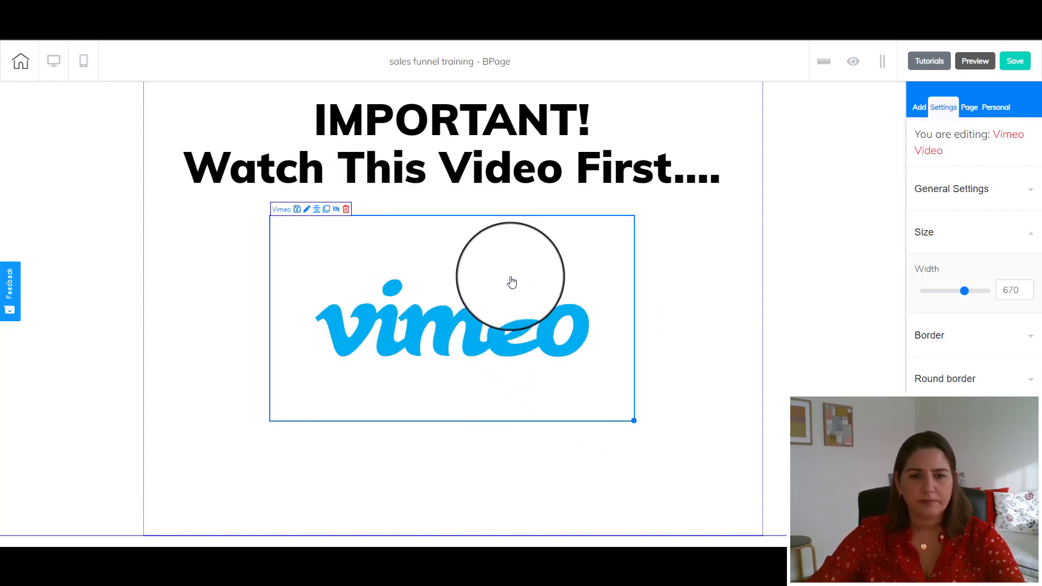
Turn off Loop and Auto Play in the video's general settings.
{"action": "left_click", "coordinate": [944, 196]}
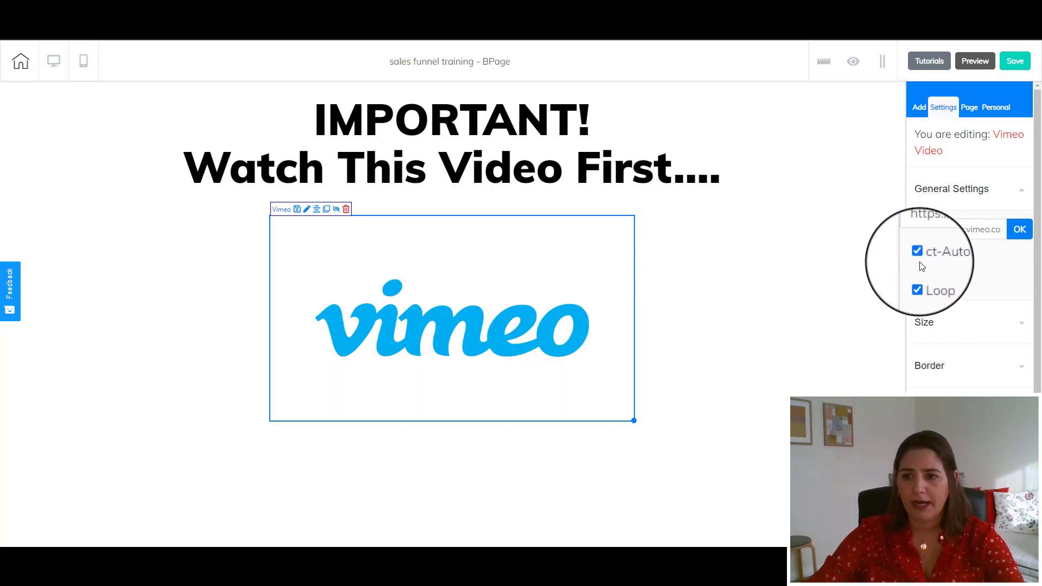
{"action": "left_click", "coordinate": [917, 281]}
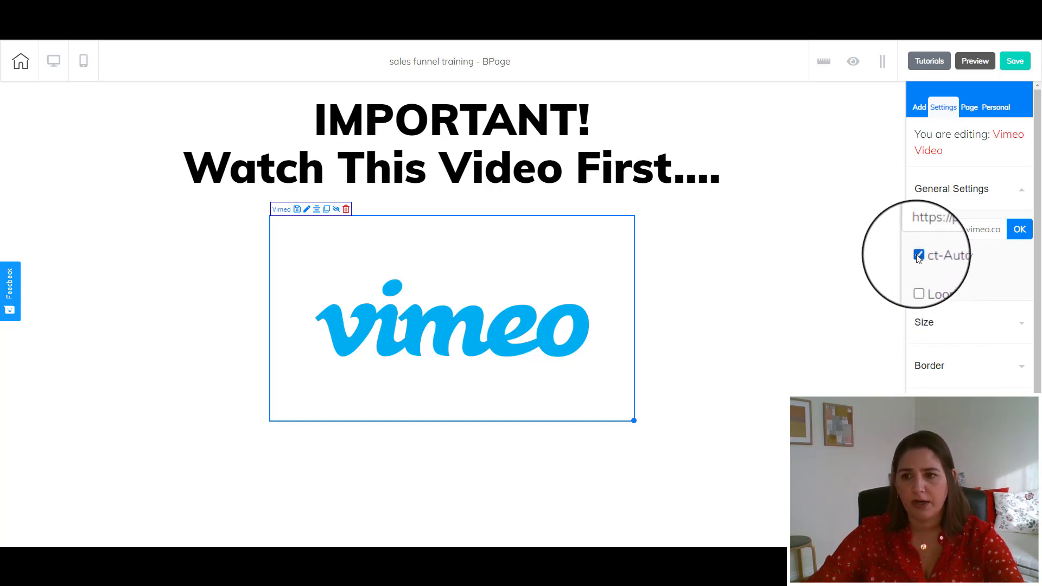
{"action": "left_click", "coordinate": [918, 255]}
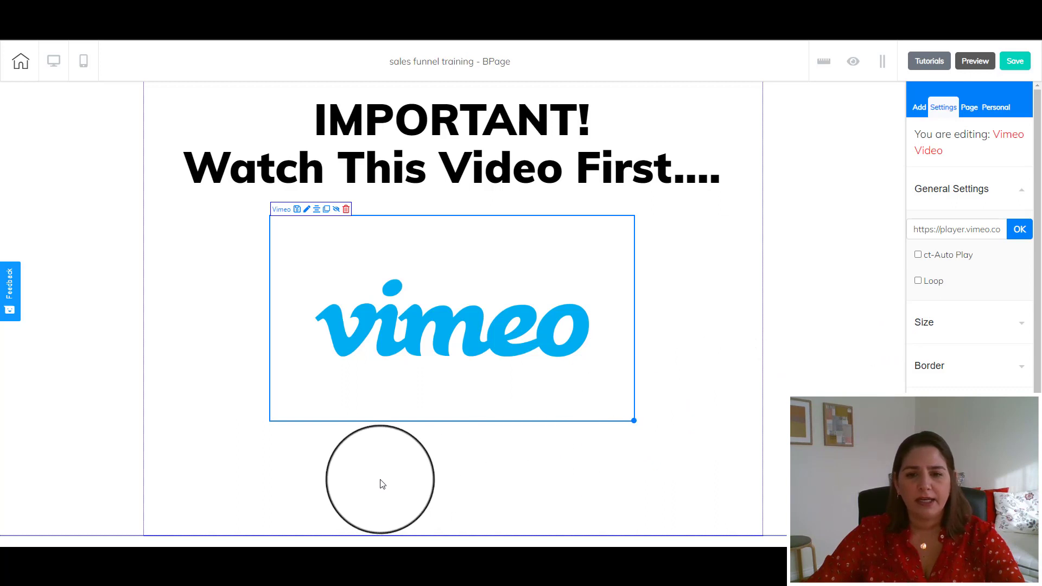
Place a button below the video, reposition and centre it.
{"action": "left_click", "coordinate": [918, 106]}
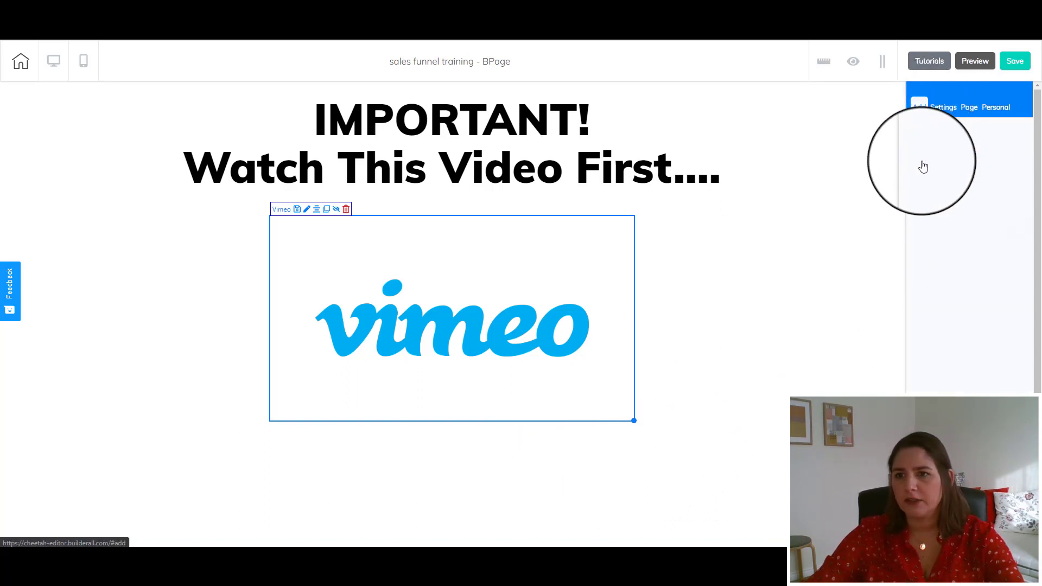
{"action": "left_click", "coordinate": [954, 166]}
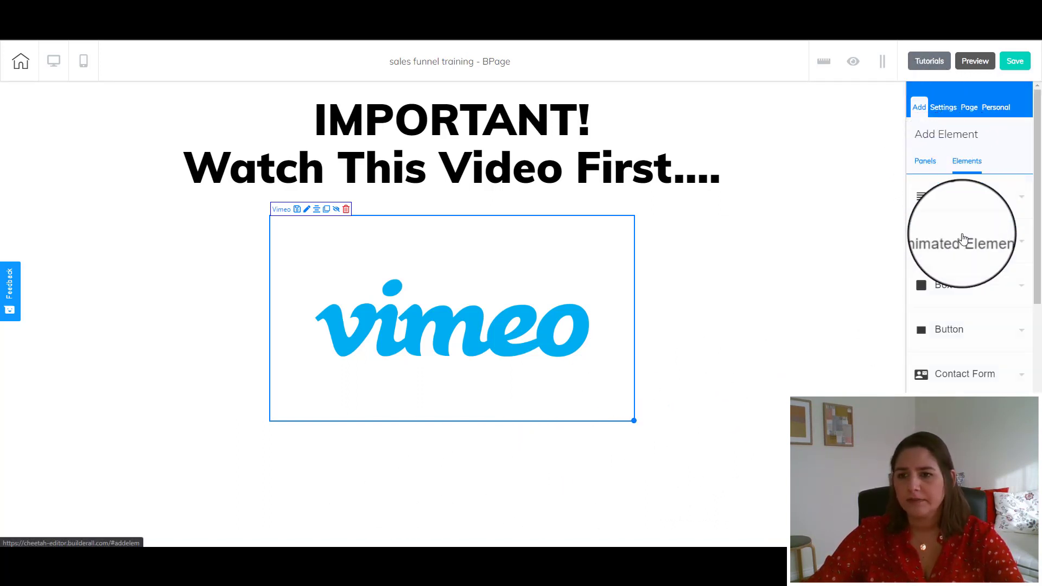
{"action": "left_click", "coordinate": [953, 331]}
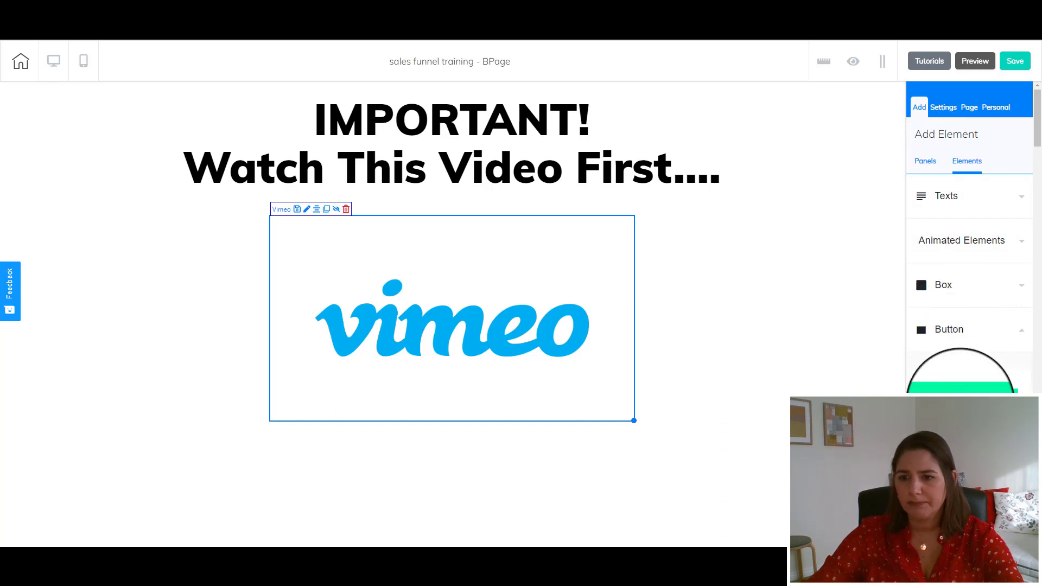
{"action": "mouse_move", "coordinate": [973, 389]}
{"action": "left_mouse_down"}
{"action": "mouse_move", "coordinate": [392, 467]}
{"action": "mouse_move", "coordinate": [447, 461]}
{"action": "mouse_move", "coordinate": [659, 480]}
{"action": "left_mouse_up"}
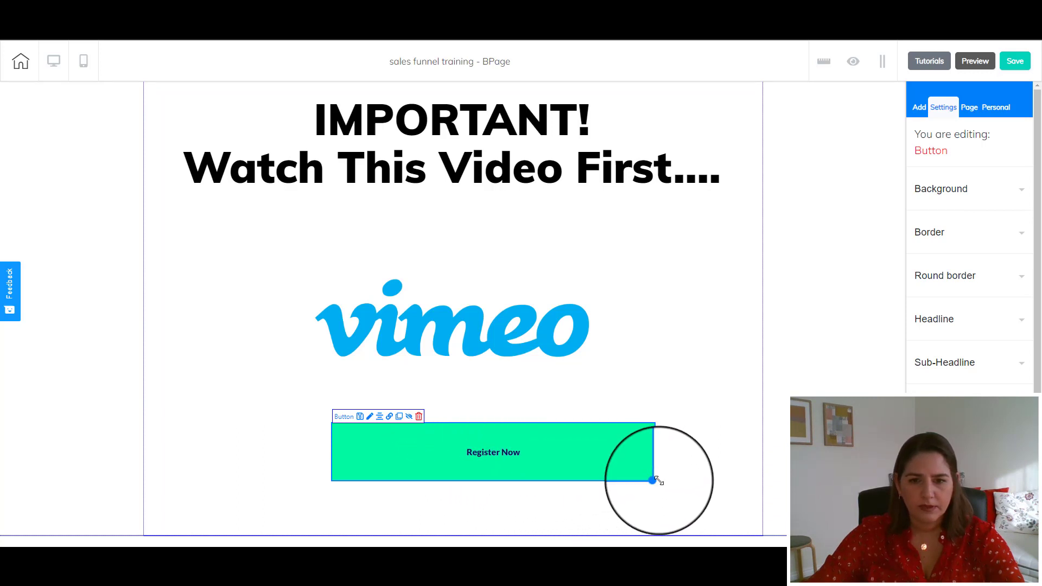
{"action": "left_click_drag", "start_coordinate": [384, 439], "coordinate": [378, 461]}
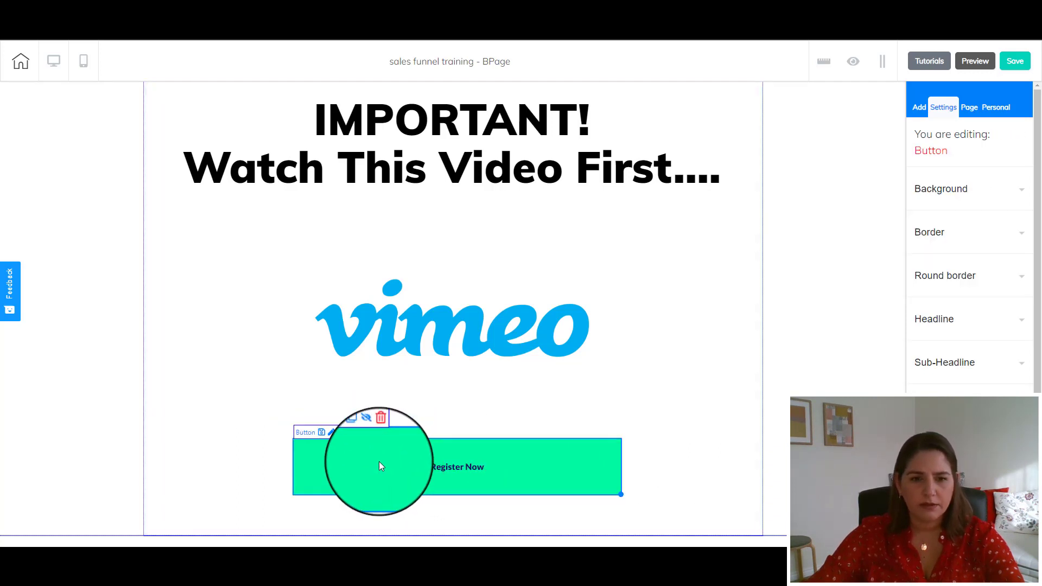
{"action": "left_click", "coordinate": [341, 437]}
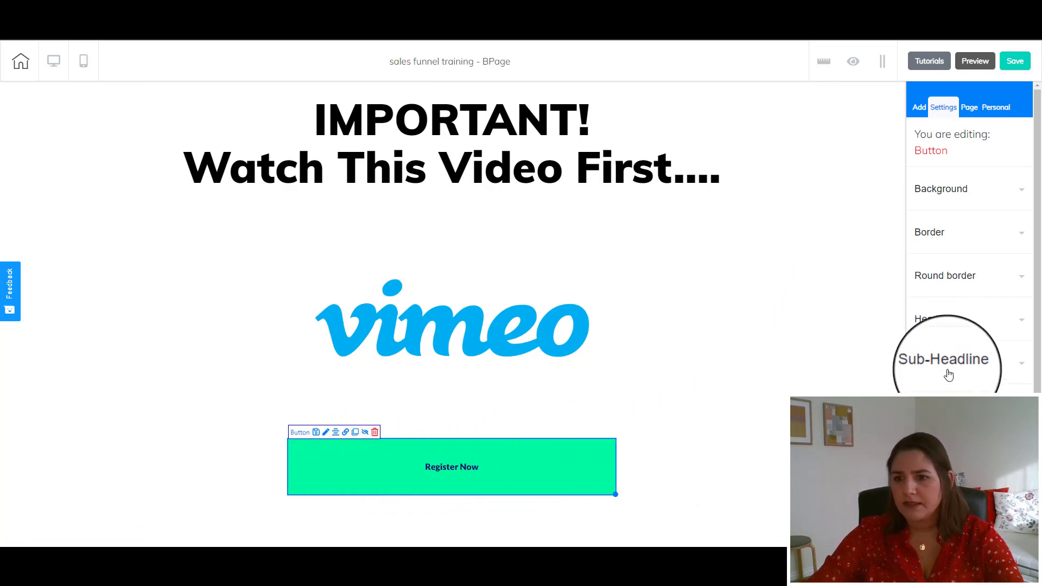
{"action": "left_click", "coordinate": [936, 319]}
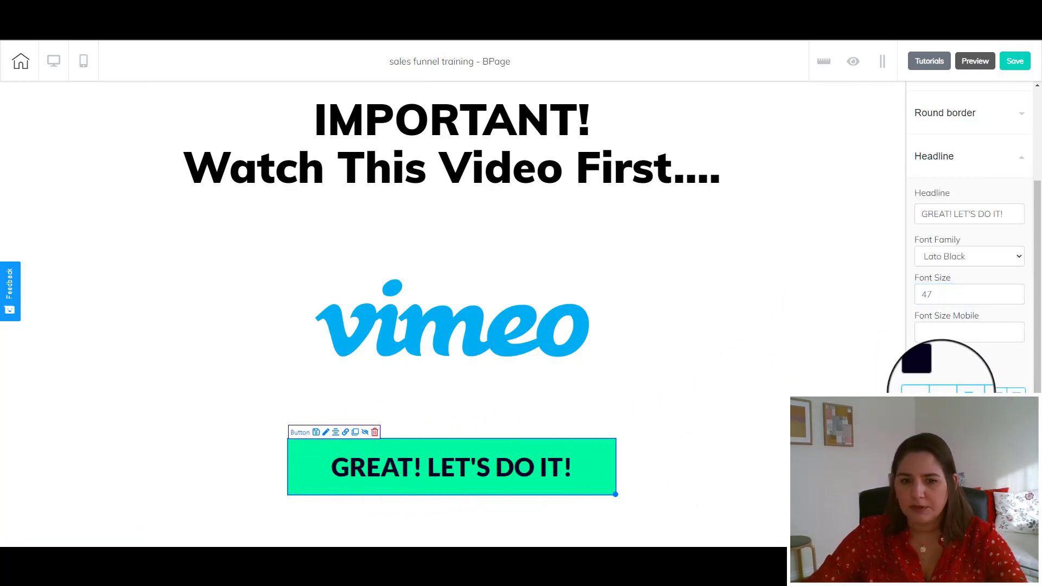
{"action": "scroll", "coordinate": [961, 312], "scroll_direction": "up", "scroll_amount": 1}
{"action": "scroll", "coordinate": [957, 277], "scroll_direction": "up", "scroll_amount": 3}
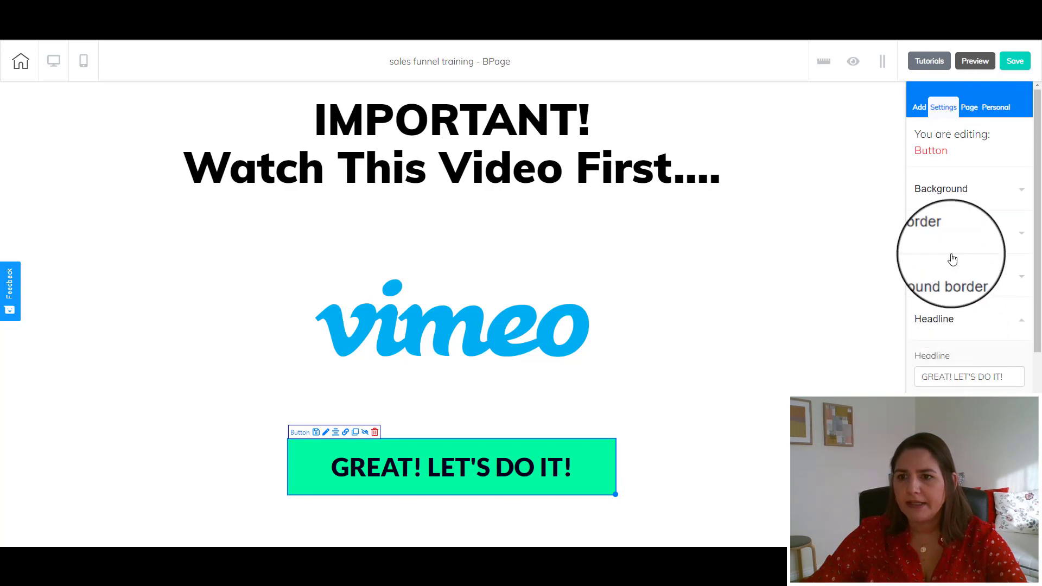
Give the button a bright purple background hover colour and save the BPage.
{"action": "left_click", "coordinate": [944, 188]}
{"action": "left_click", "coordinate": [957, 281]}
{"action": "left_click", "coordinate": [996, 324]}
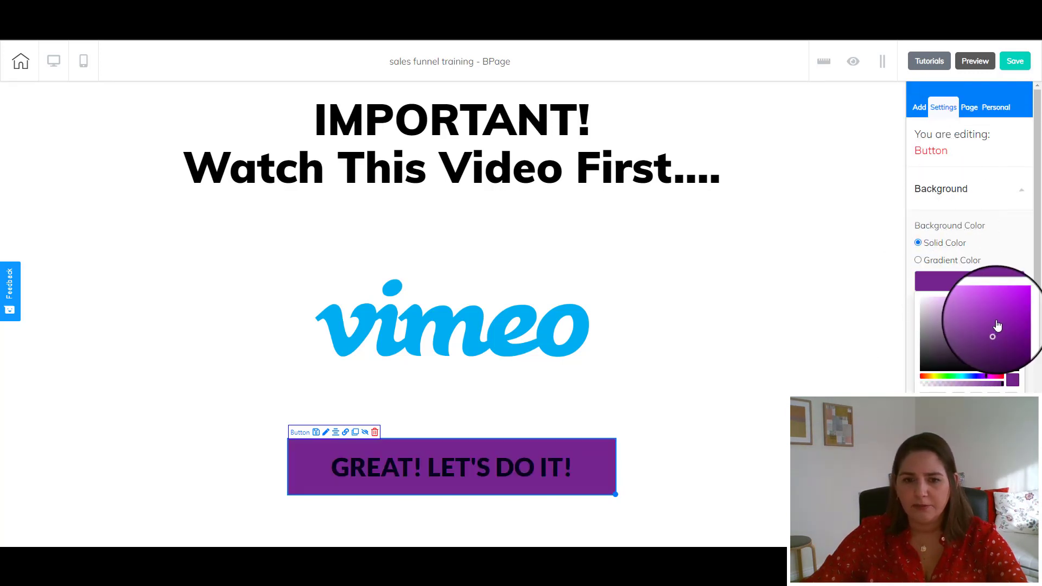
{"action": "left_click", "coordinate": [994, 314]}
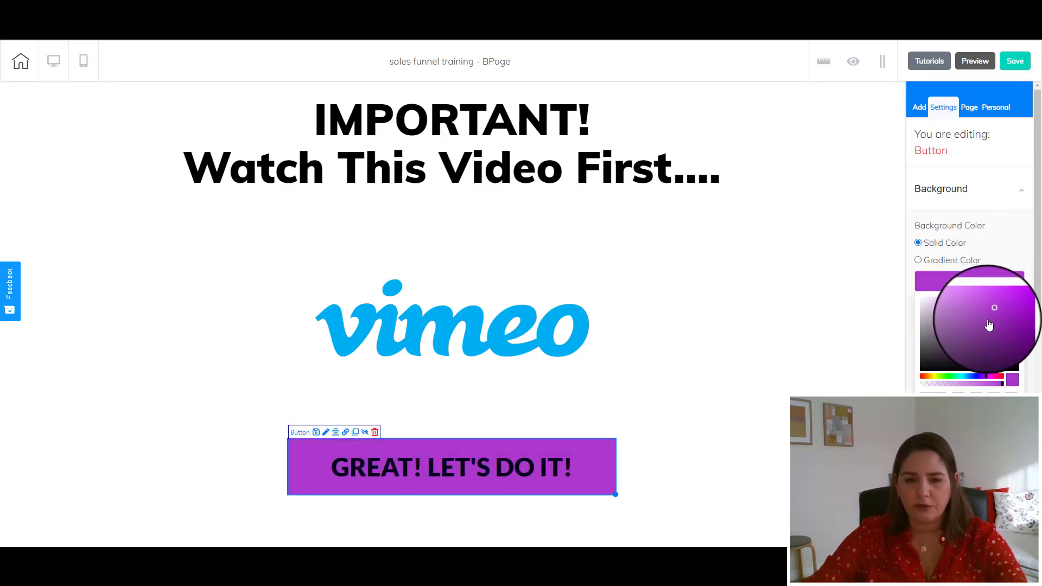
{"action": "left_click", "coordinate": [978, 286]}
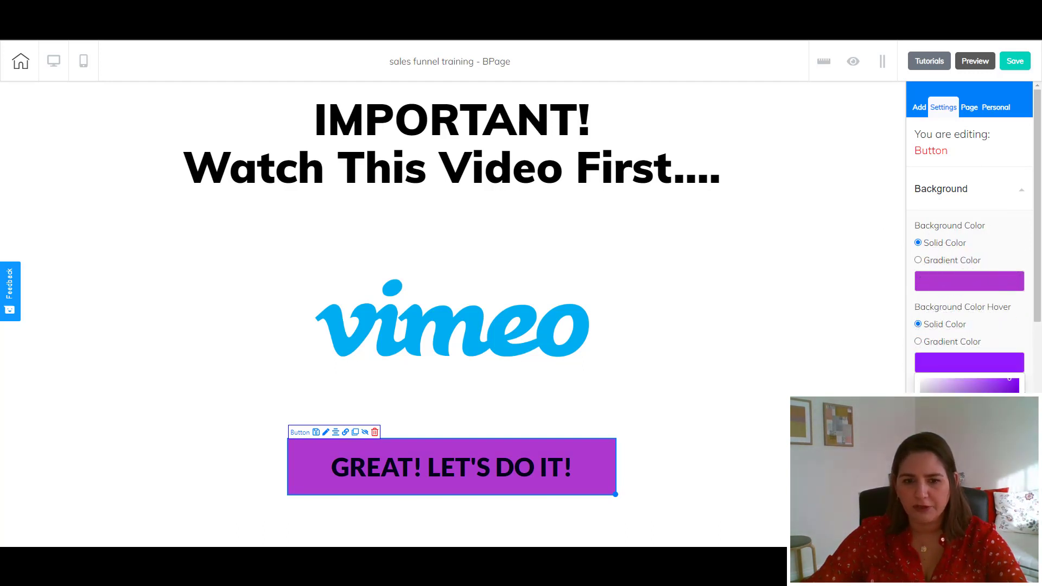
{"action": "scroll", "coordinate": [960, 366], "scroll_direction": "down", "scroll_amount": 1}
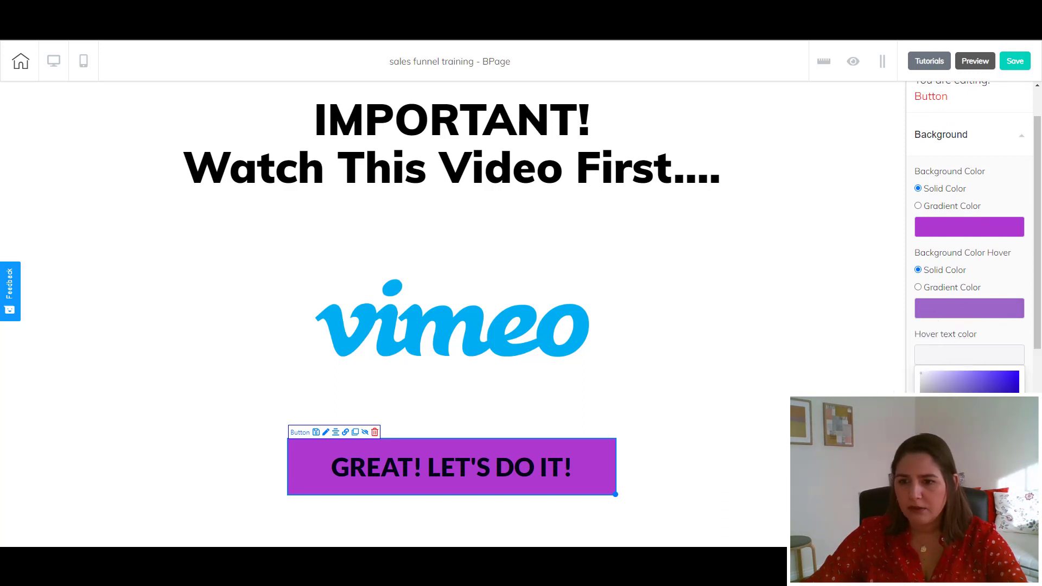
{"action": "scroll", "coordinate": [945, 325], "scroll_direction": "down", "scroll_amount": 5}
{"action": "left_click", "coordinate": [1015, 61]}
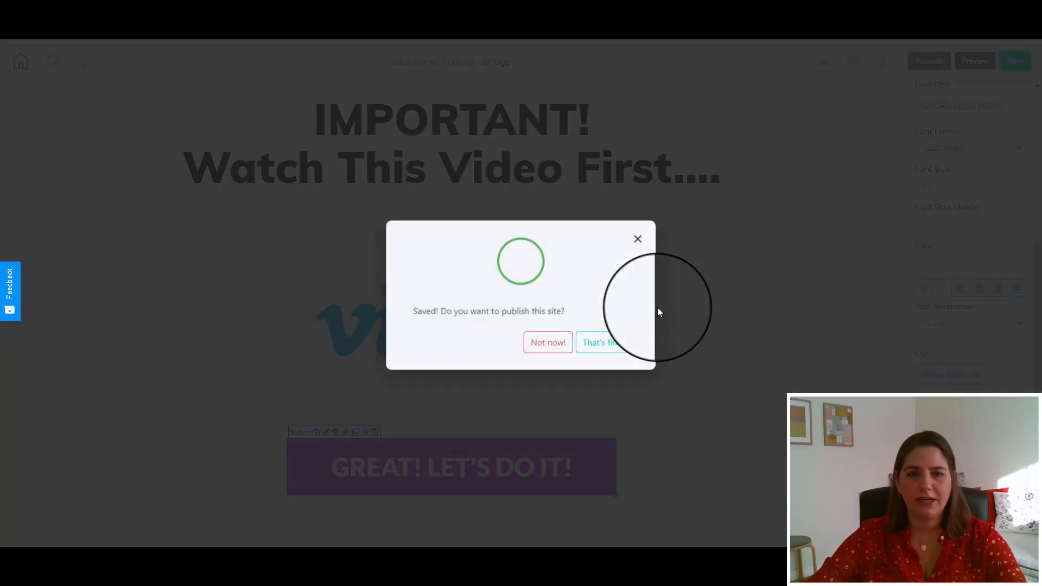
Skip publishing, link the Home GIVE ME ACCESS NOW! button to the Opt-In Page in the same tab, and save.
{"action": "left_click", "coordinate": [549, 343]}
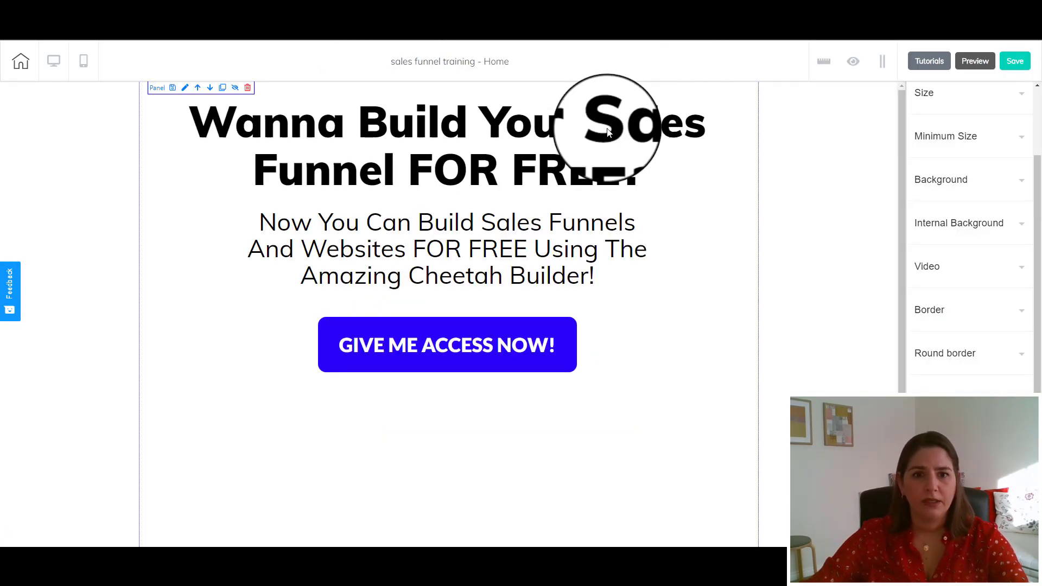
{"action": "left_click", "coordinate": [432, 357]}
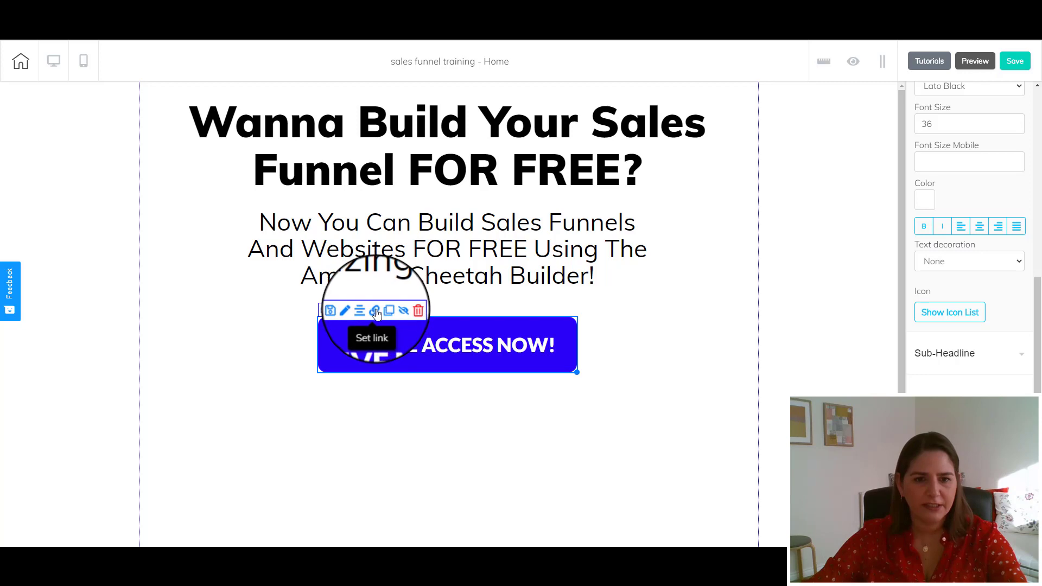
{"action": "left_click", "coordinate": [375, 311]}
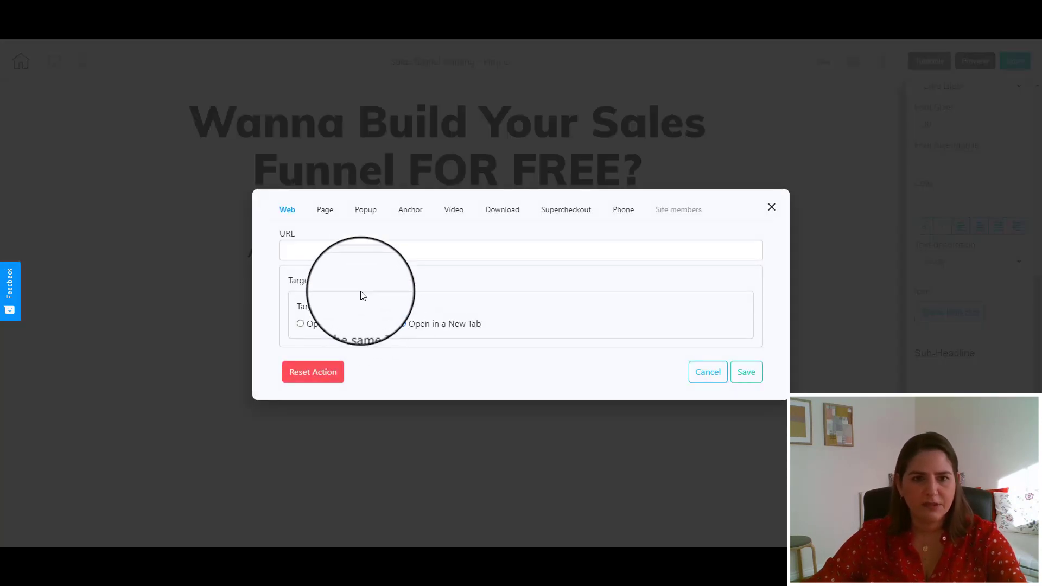
{"action": "left_click", "coordinate": [321, 215]}
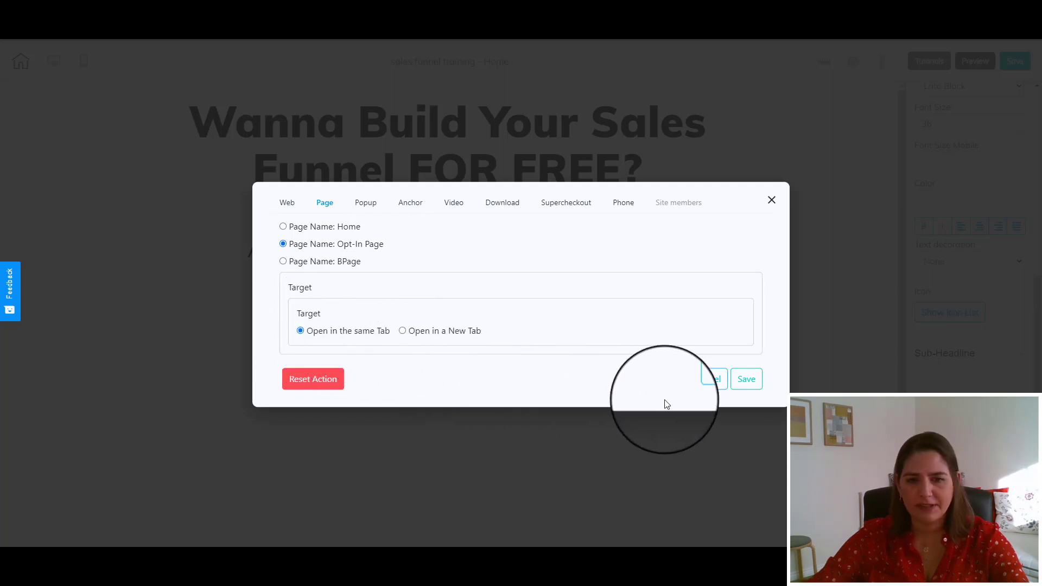
{"action": "left_click", "coordinate": [756, 386]}
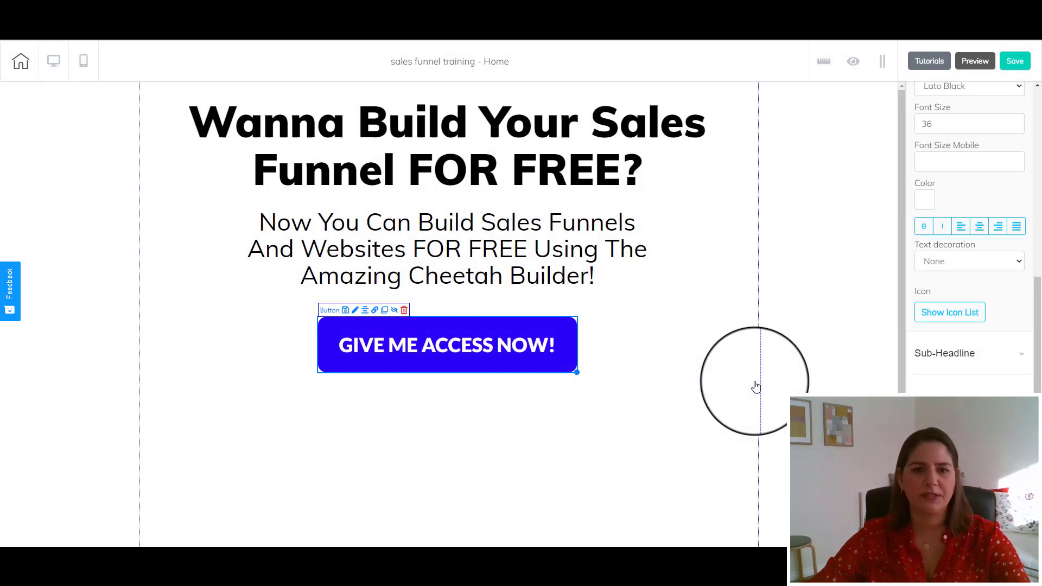
{"action": "left_click", "coordinate": [1014, 62]}
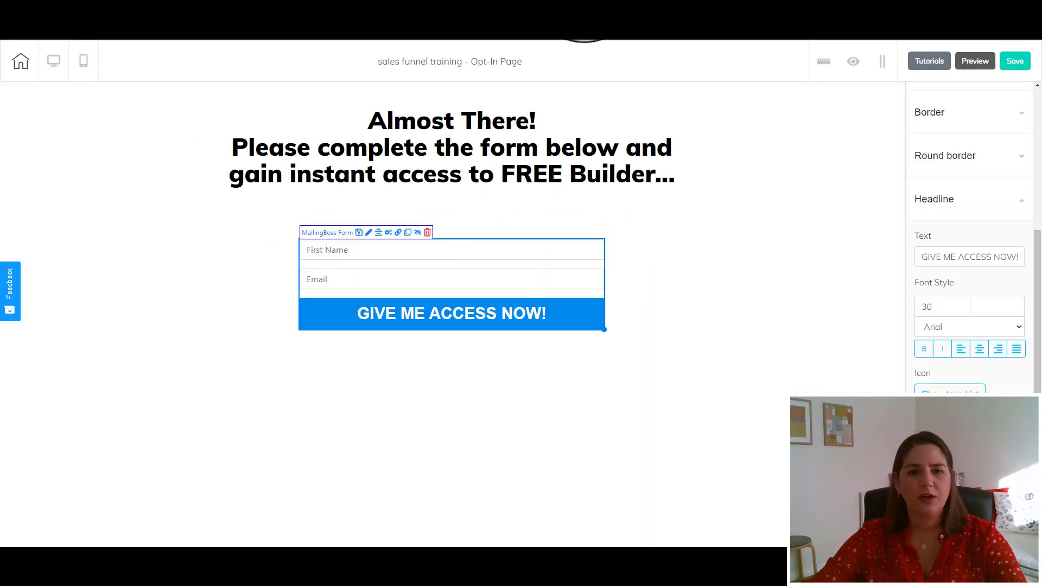
Set the form's Subscribe pending action to redirect to BPage in the same tab.
{"action": "left_click", "coordinate": [399, 235]}
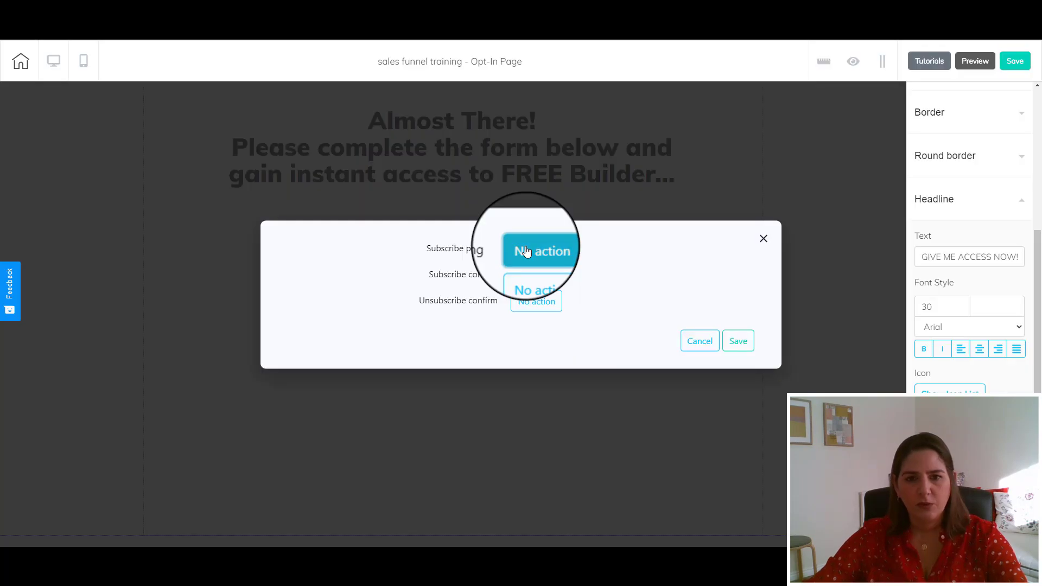
{"action": "left_click", "coordinate": [527, 252]}
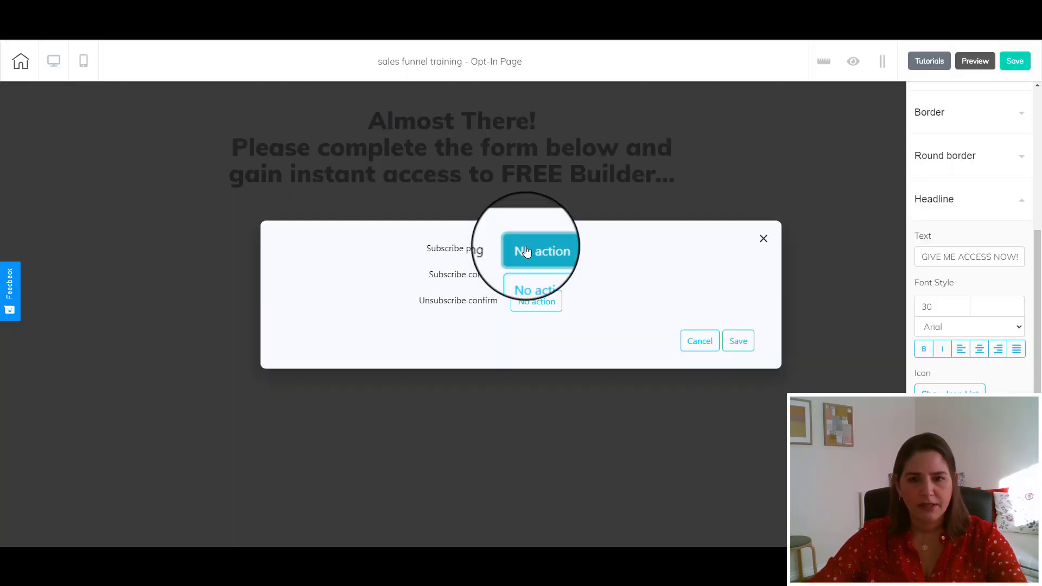
{"action": "left_click", "coordinate": [526, 253]}
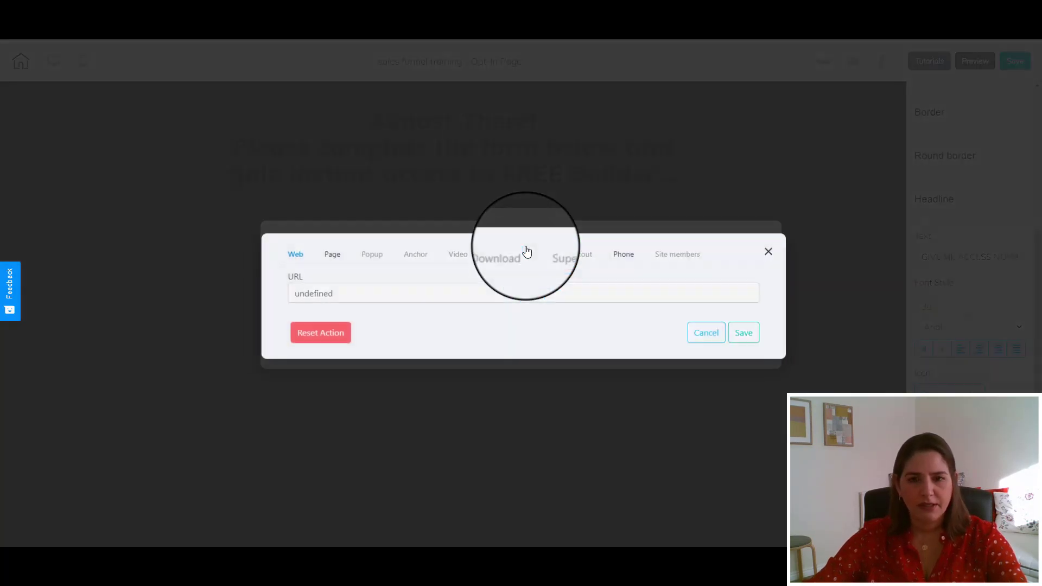
{"action": "left_click", "coordinate": [326, 253]}
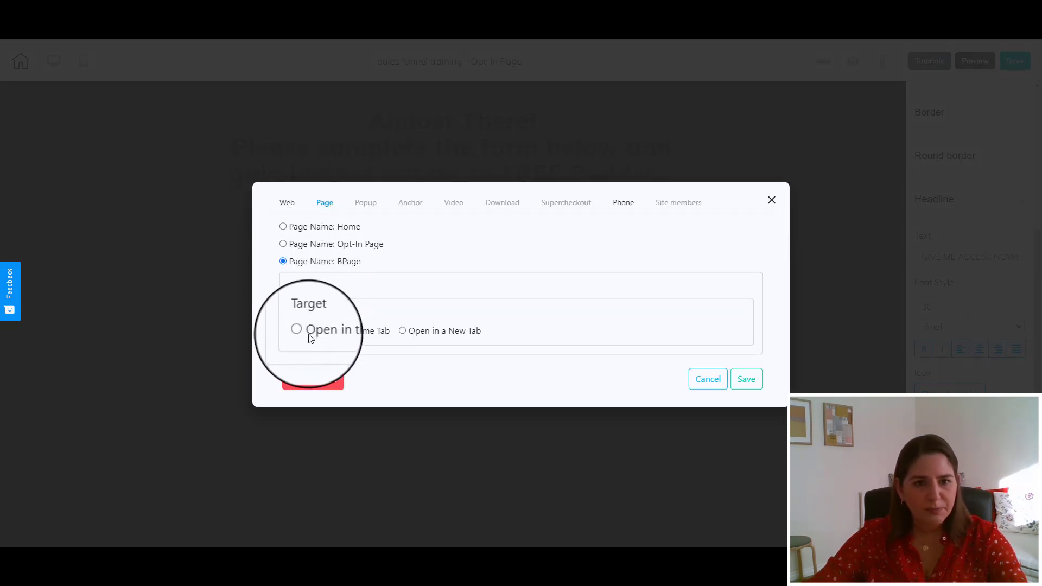
{"action": "left_click", "coordinate": [302, 330]}
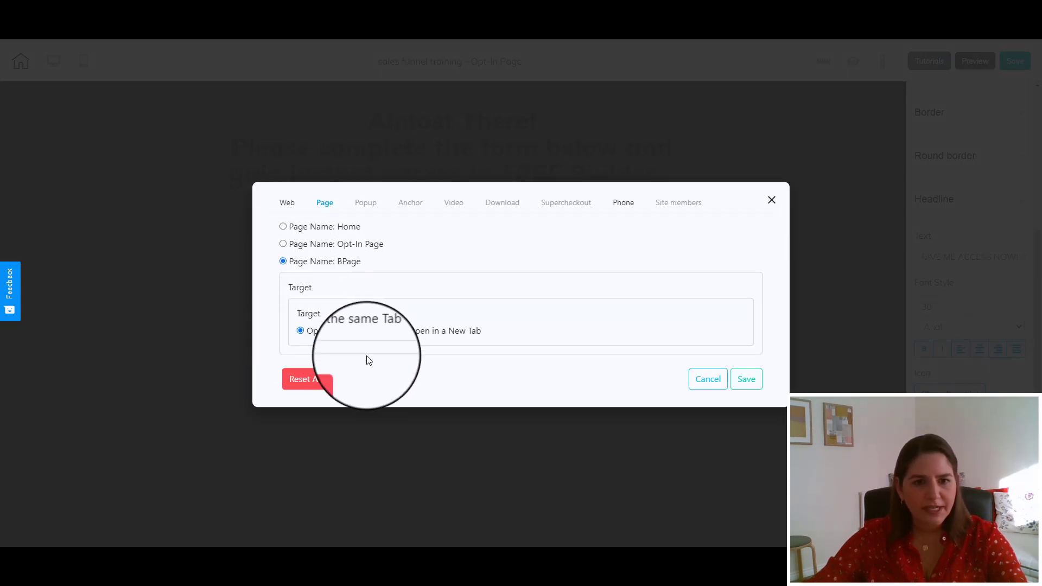
{"action": "left_click", "coordinate": [747, 383]}
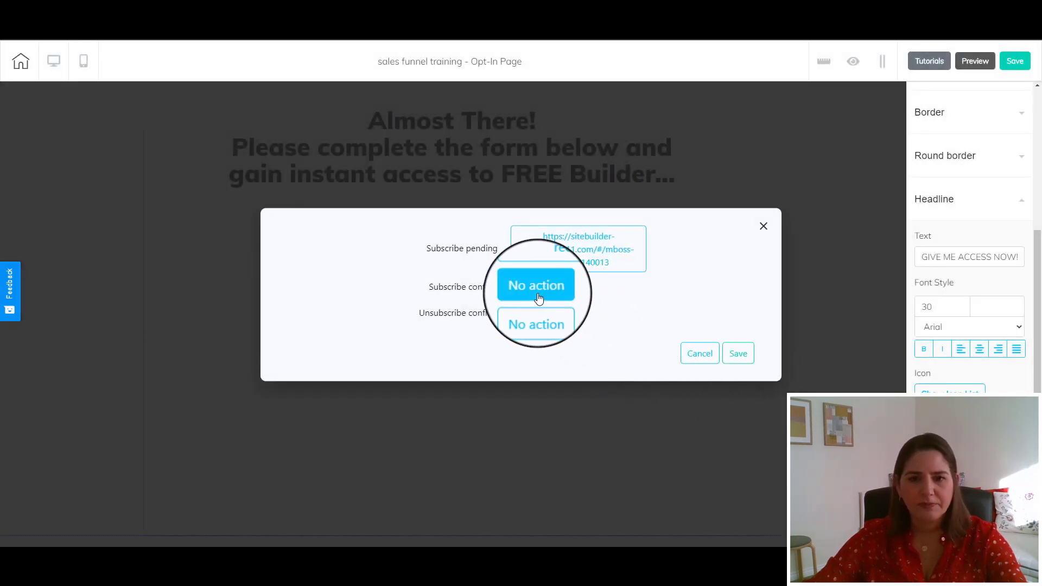
Set Subscribe confirm to redirect to BPage in the same tab, then save the actions and the Opt-In Page.
{"action": "left_click", "coordinate": [536, 295]}
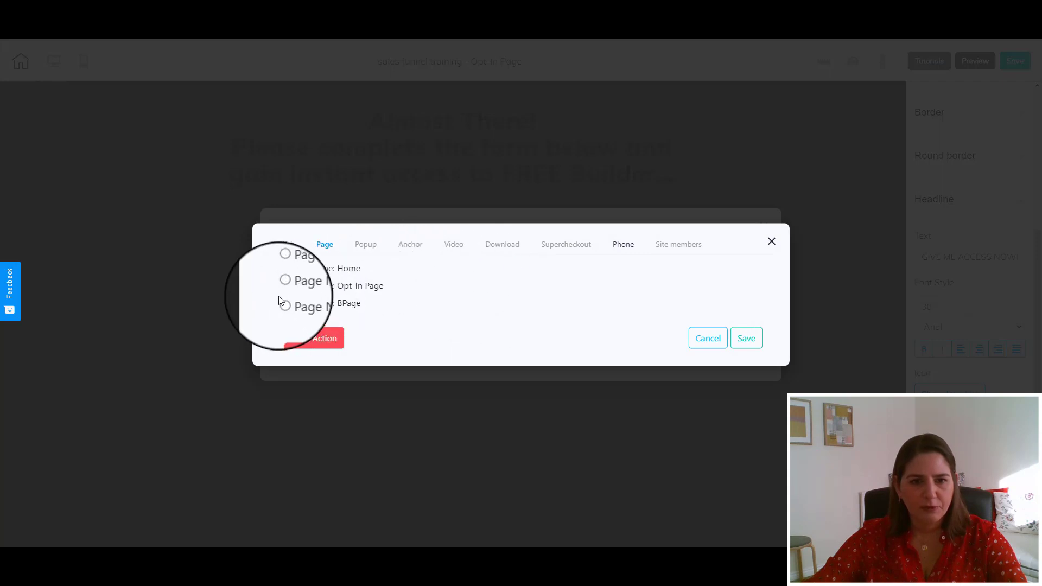
{"action": "left_click", "coordinate": [284, 303]}
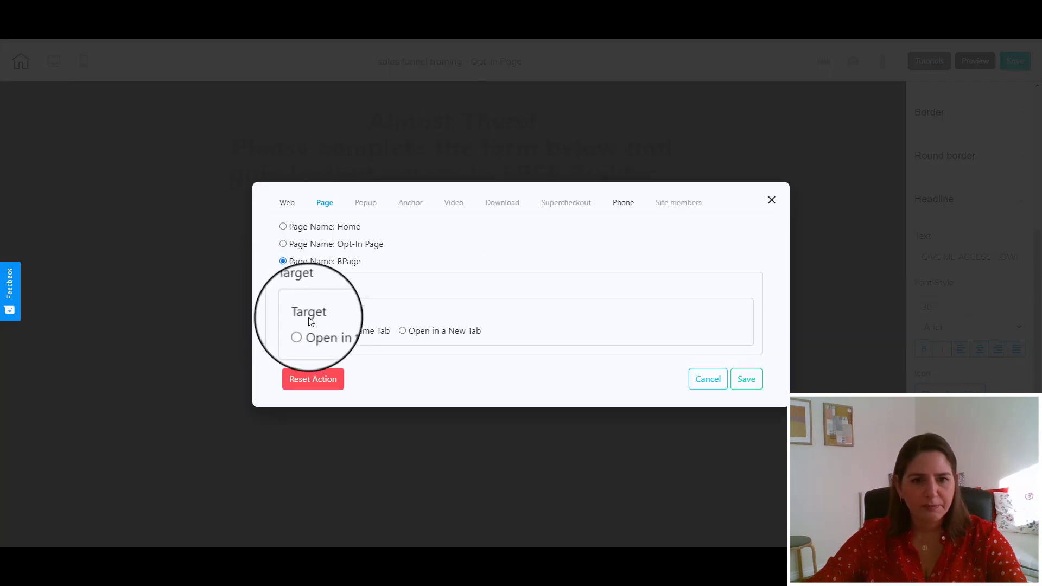
{"action": "left_click", "coordinate": [301, 332]}
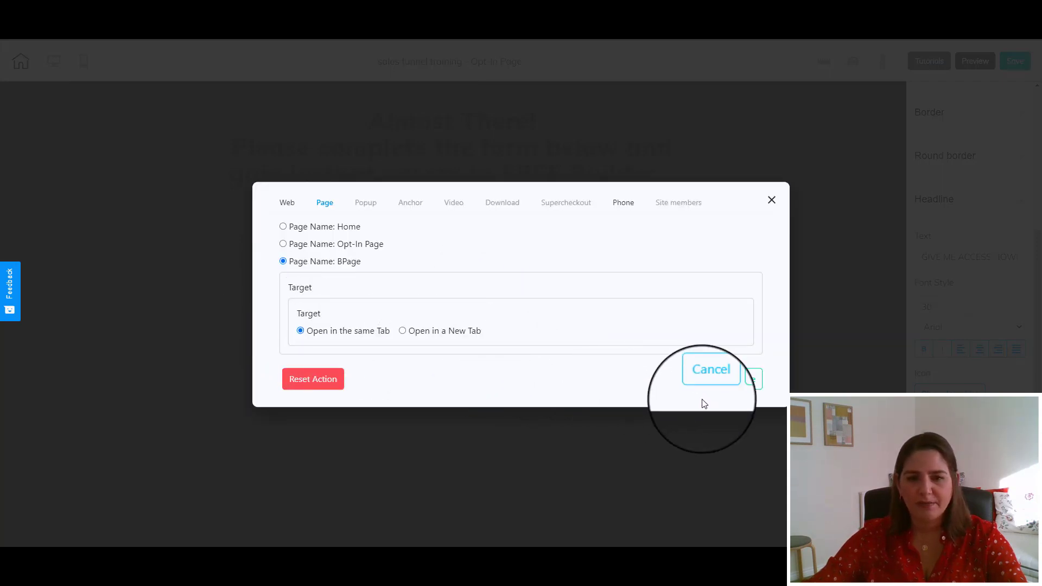
{"action": "left_click", "coordinate": [744, 381]}
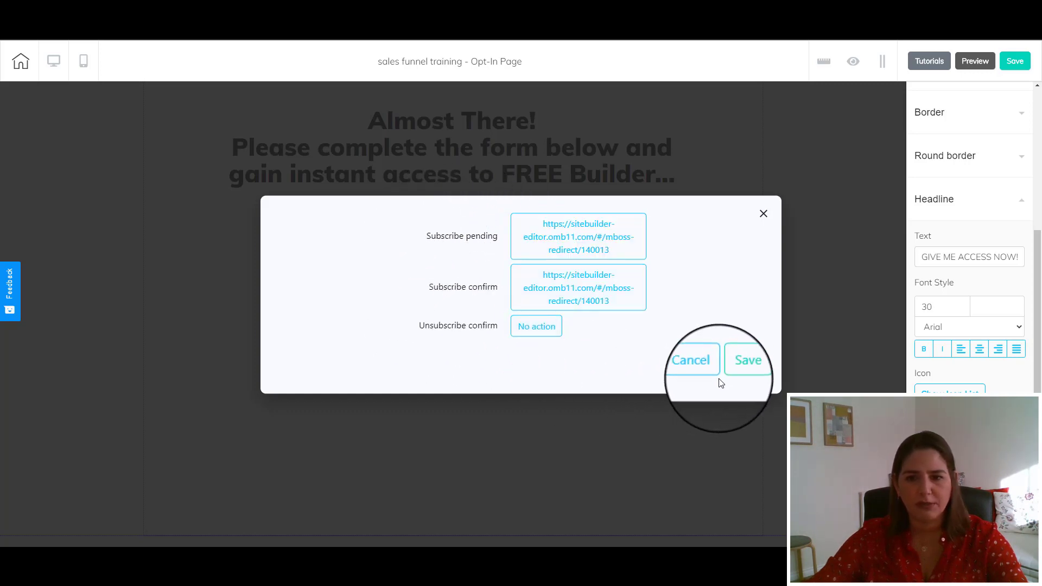
{"action": "left_click", "coordinate": [737, 371]}
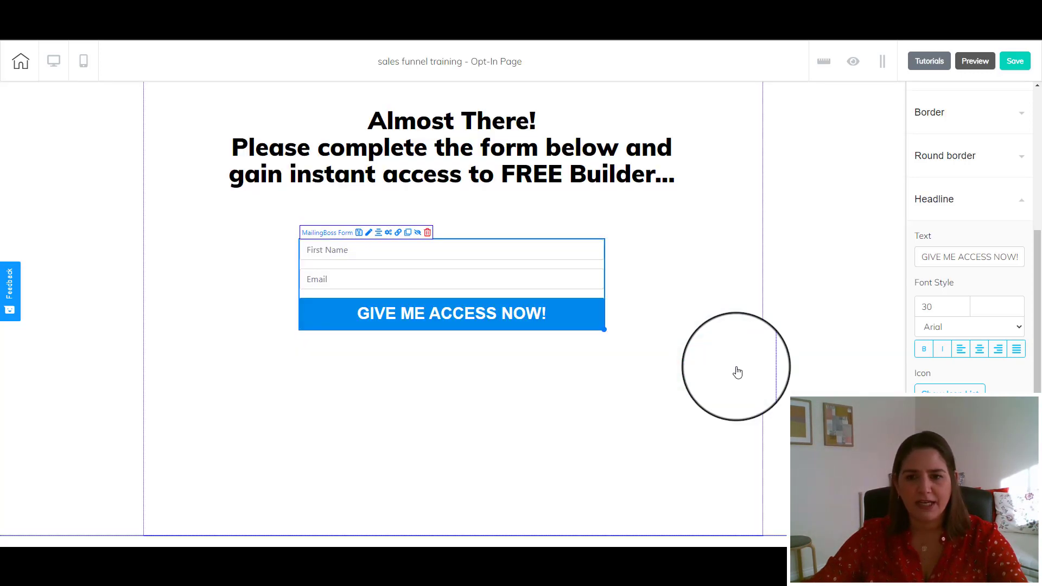
{"action": "left_click", "coordinate": [1015, 62]}
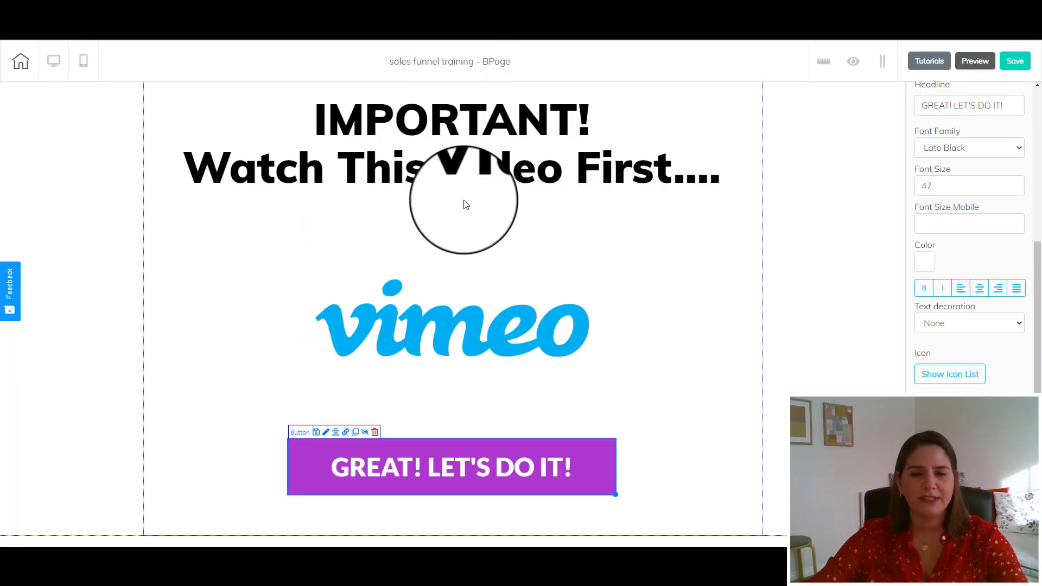
{"action": "left_click", "coordinate": [343, 463]}
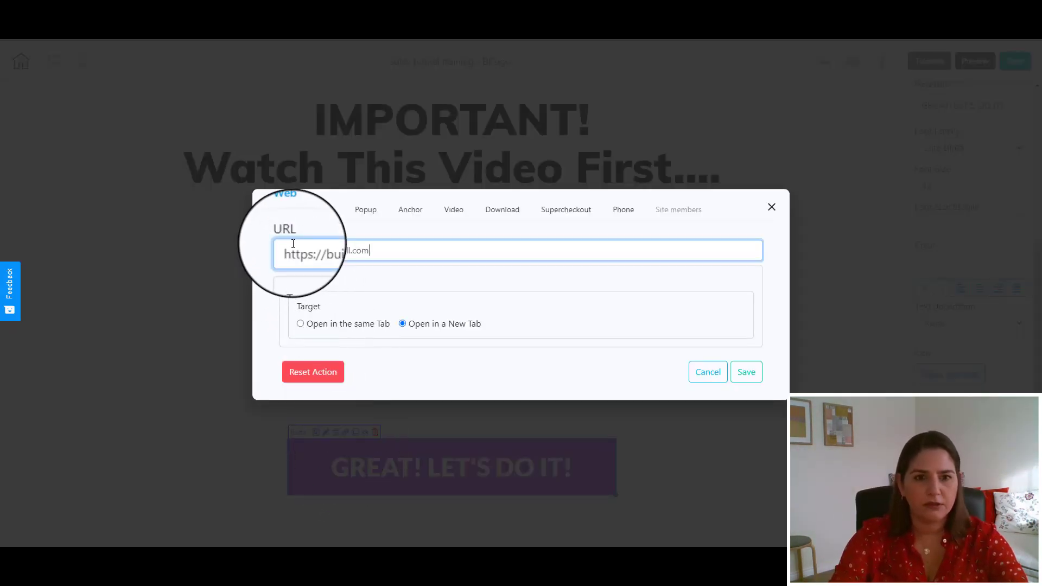
{"action": "left_click", "coordinate": [300, 324]}
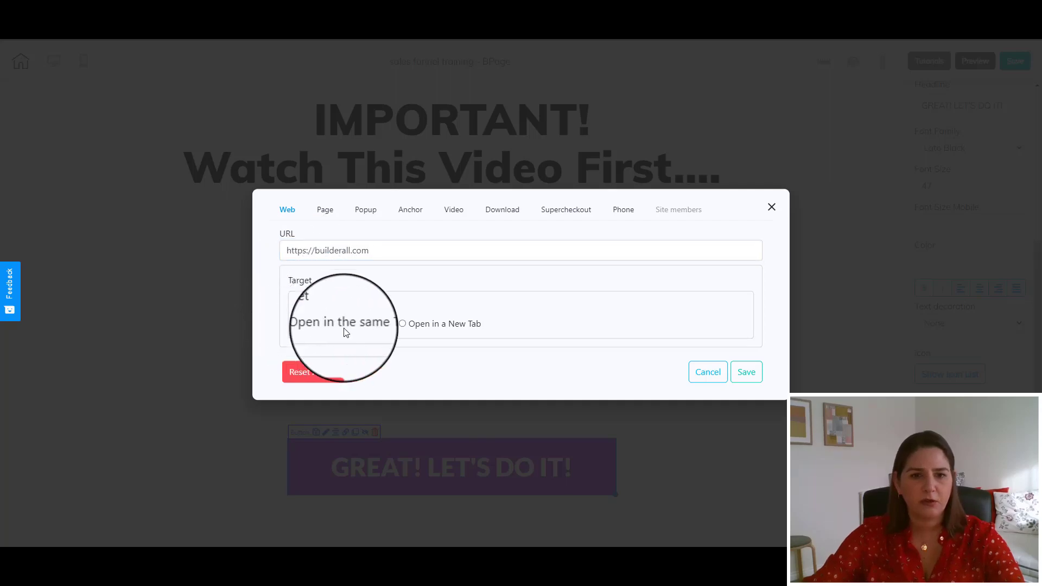
{"action": "left_click", "coordinate": [744, 380]}
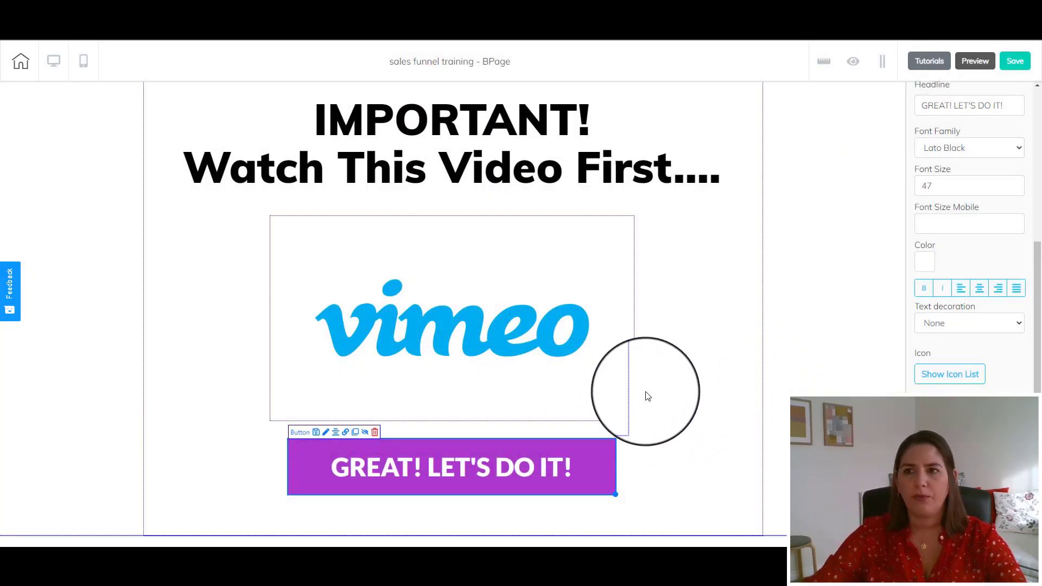
{"action": "left_click", "coordinate": [1014, 61]}
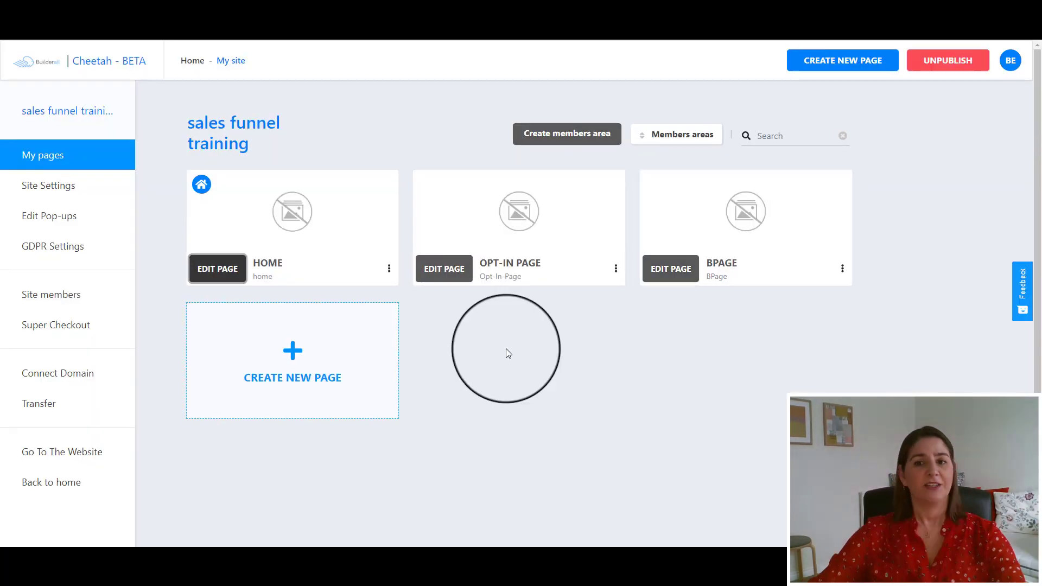